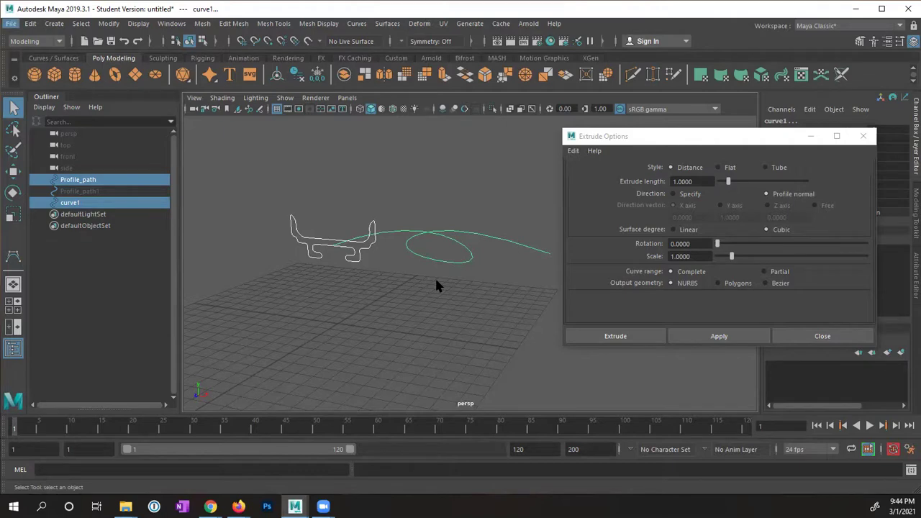
Extrude the profile along the path as a Tube, at path with profile-normal orientation.
{"action": "mouse_move", "coordinate": [436, 274]}
{"action": "left_mouse_down", "text": "alt"}
{"action": "mouse_move", "coordinate": [428, 263]}
{"action": "mouse_move", "coordinate": [409, 269]}
{"action": "mouse_move", "coordinate": [424, 269]}
{"action": "left_mouse_up", "text": "alt"}
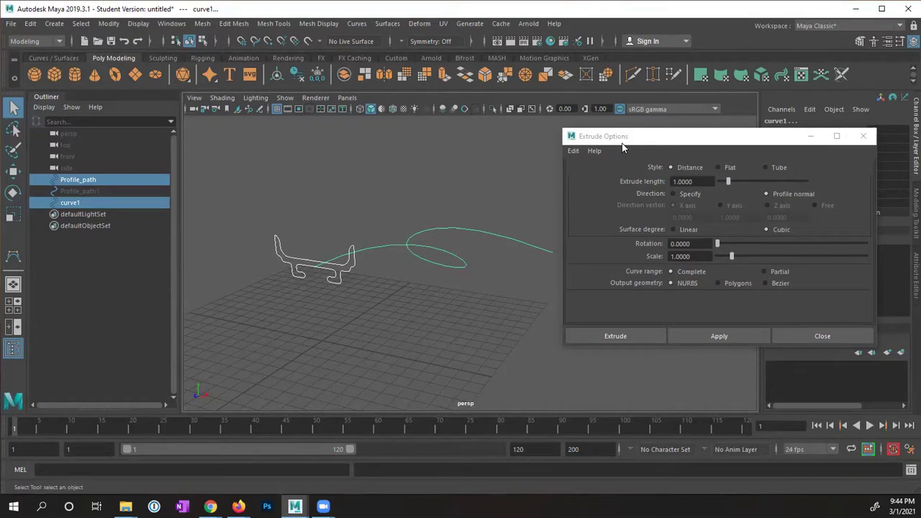
{"action": "left_click", "coordinate": [766, 167]}
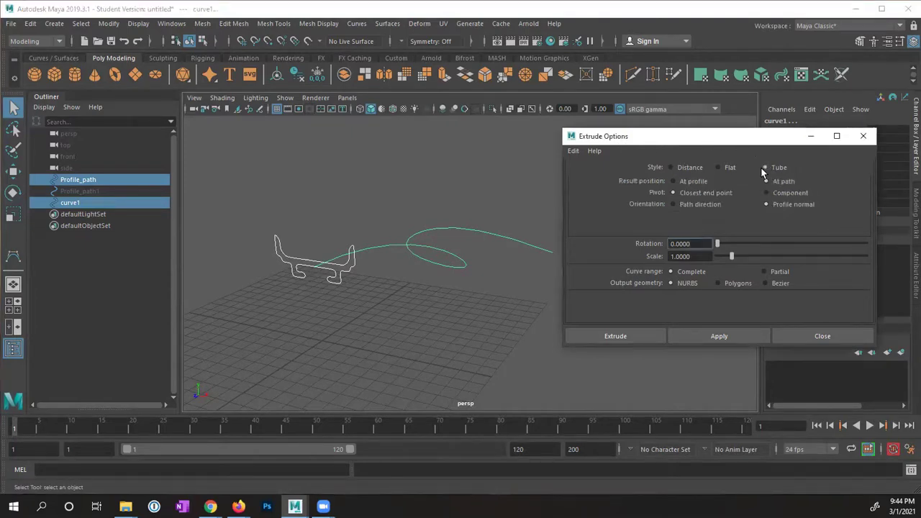
{"action": "left_click_drag", "start_coordinate": [370, 286], "coordinate": [368, 285], "text": "alt"}
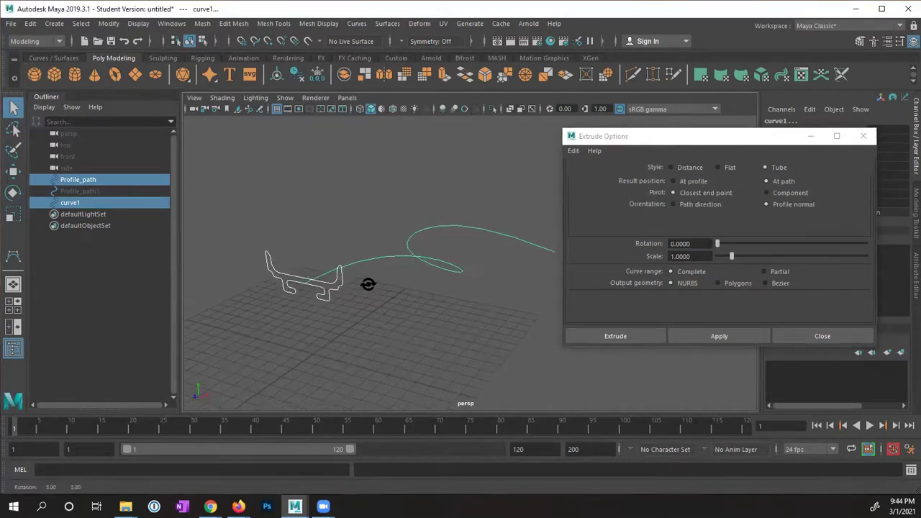
{"action": "left_click", "coordinate": [711, 338]}
Orbit the perspective view to inspect the new tube along its length.
{"action": "left_click_drag", "start_coordinate": [469, 309], "coordinate": [503, 305], "text": "alt"}
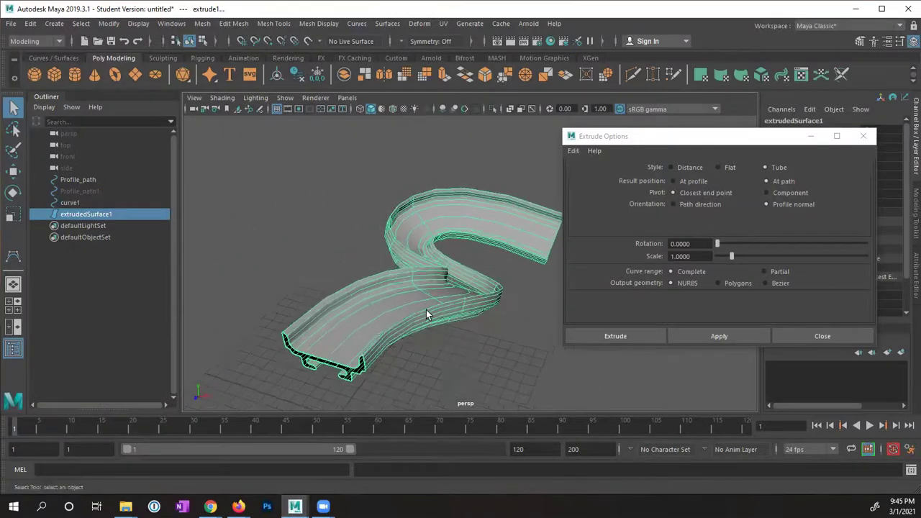
{"action": "left_click_drag", "start_coordinate": [426, 310], "coordinate": [309, 298], "text": "alt"}
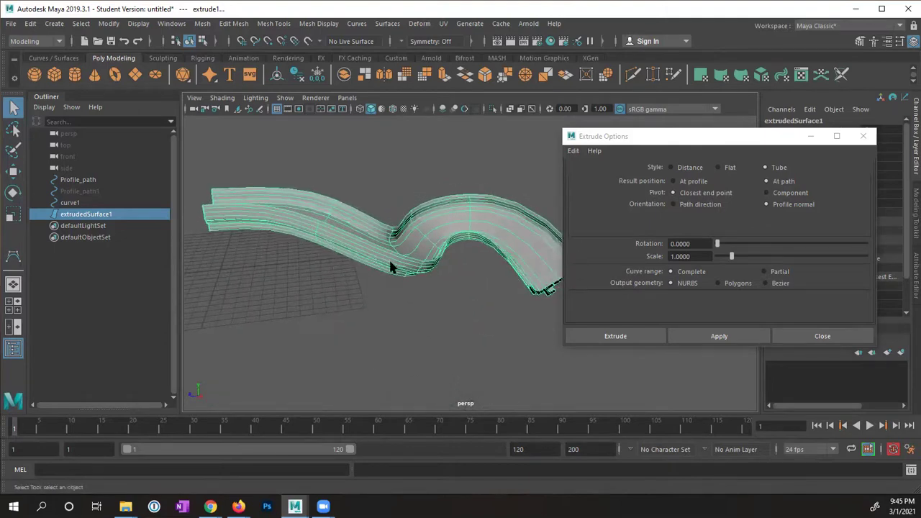
{"action": "left_click_drag", "start_coordinate": [391, 268], "coordinate": [410, 286], "text": "alt"}
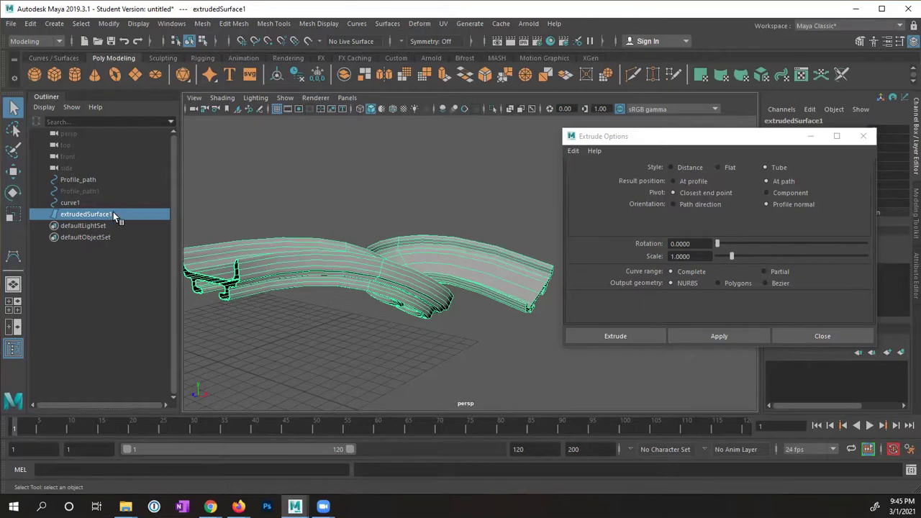
Select extrudedSurface1, curve1 and Profile_path together in the Outliner.
{"action": "left_click_drag", "start_coordinate": [113, 214], "coordinate": [106, 182]}
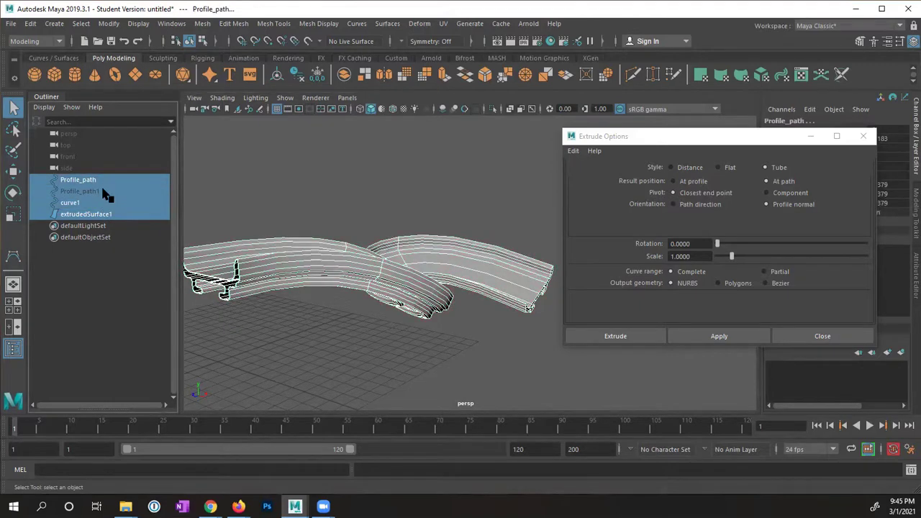
{"action": "left_click", "coordinate": [106, 182]}
{"action": "left_click", "coordinate": [96, 204]}
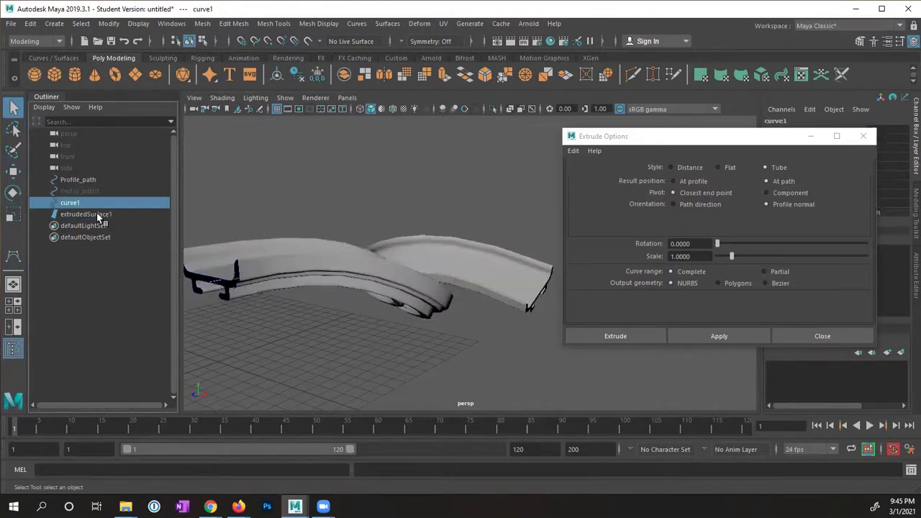
{"action": "left_click", "coordinate": [97, 213]}
{"action": "left_click", "coordinate": [101, 203], "text": "ctrl"}
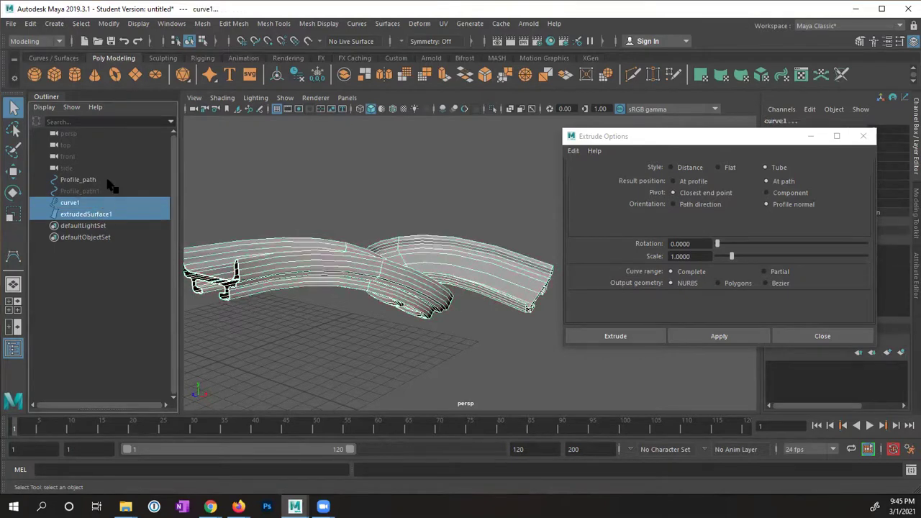
{"action": "left_click", "coordinate": [101, 181], "text": "ctrl"}
Hide the tube, path and first profile, leaving Profile_path1 visible.
{"action": "key", "text": "ctrl+h"}
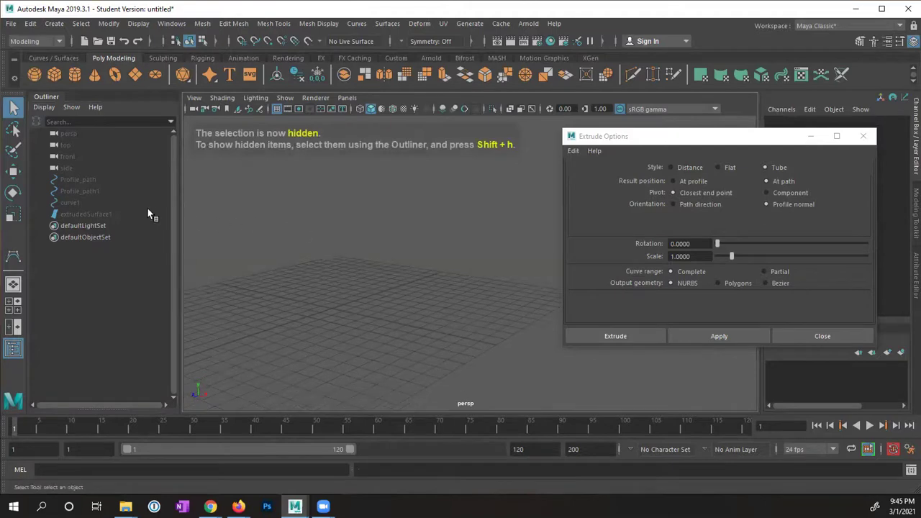
{"action": "left_click", "coordinate": [92, 192]}
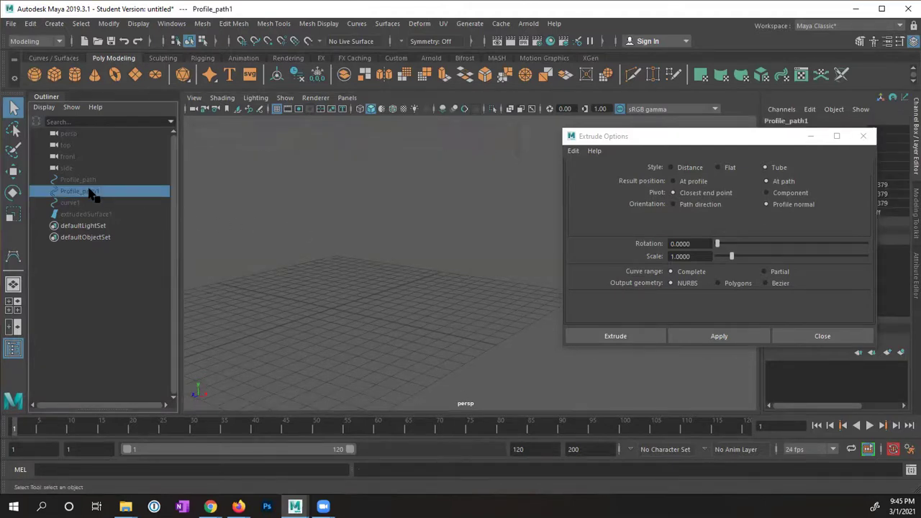
{"action": "key", "text": "shift+h"}
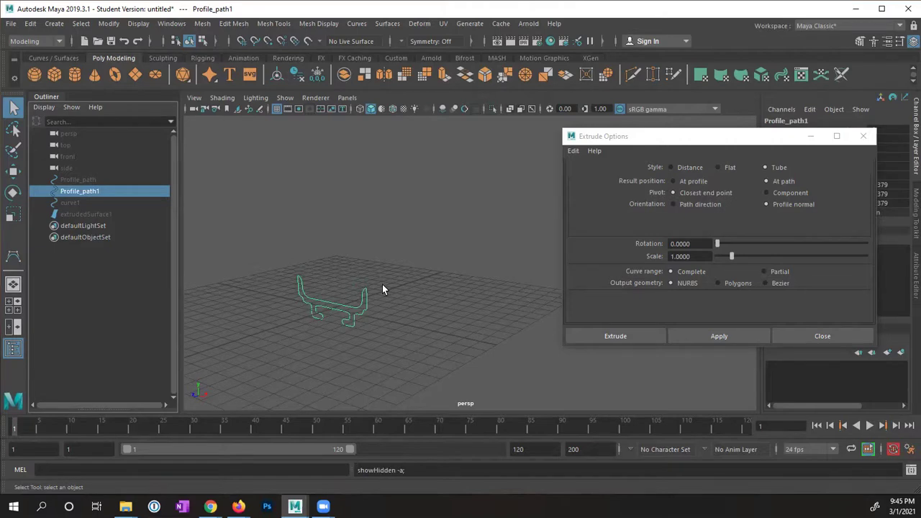
Switch to the front view, close Extrude Options and re-centre the profile.
{"action": "key", "text": "space"}
{"action": "key", "text": "space"}
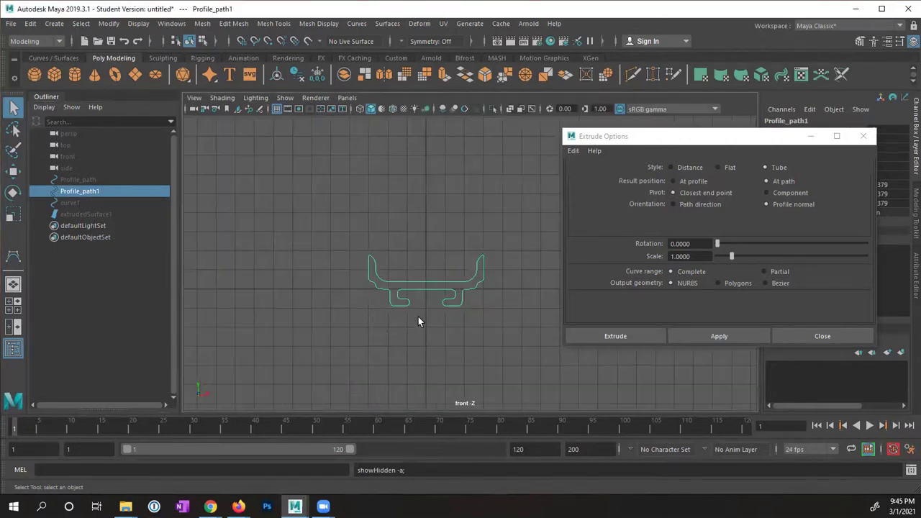
{"action": "left_click", "coordinate": [822, 336]}
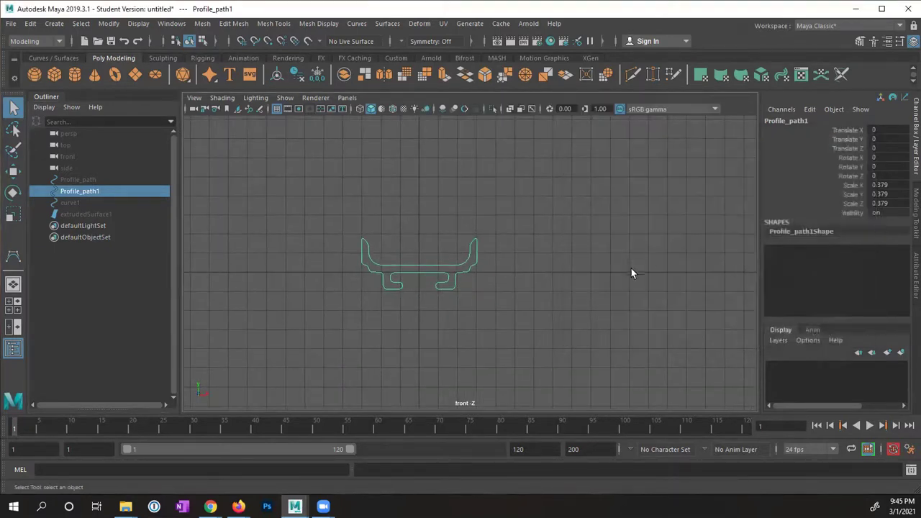
{"action": "scroll", "coordinate": [631, 271], "scroll_direction": "up", "scroll_amount": 5}
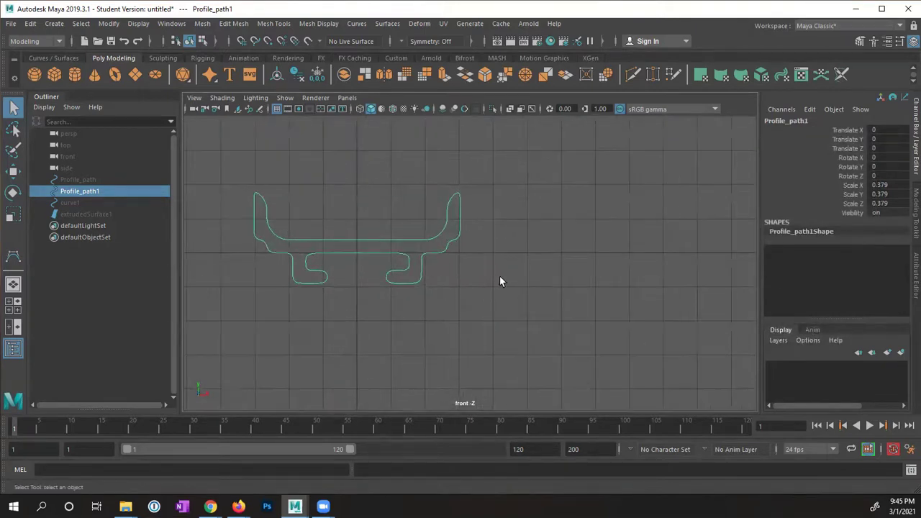
{"action": "middle_click_drag", "start_coordinate": [500, 282], "coordinate": [571, 284], "text": "alt"}
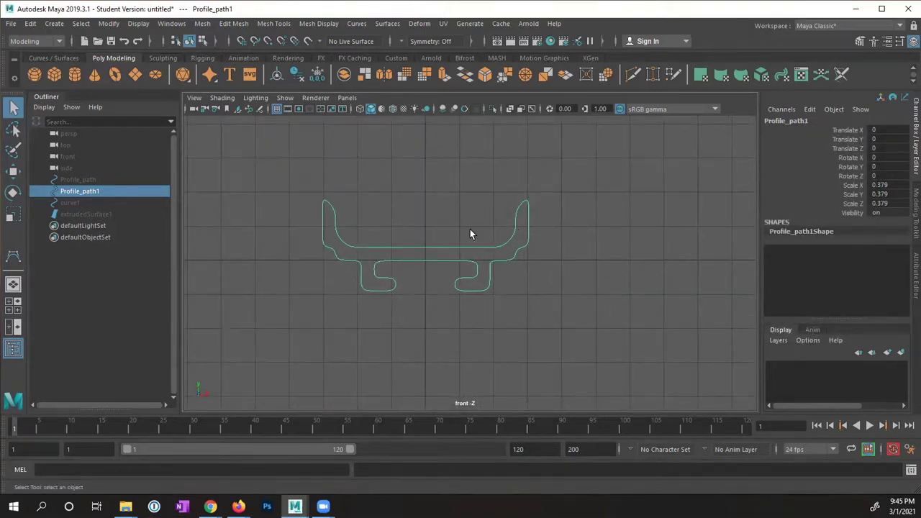
{"action": "middle_click_drag", "start_coordinate": [470, 234], "coordinate": [478, 326], "text": "alt"}
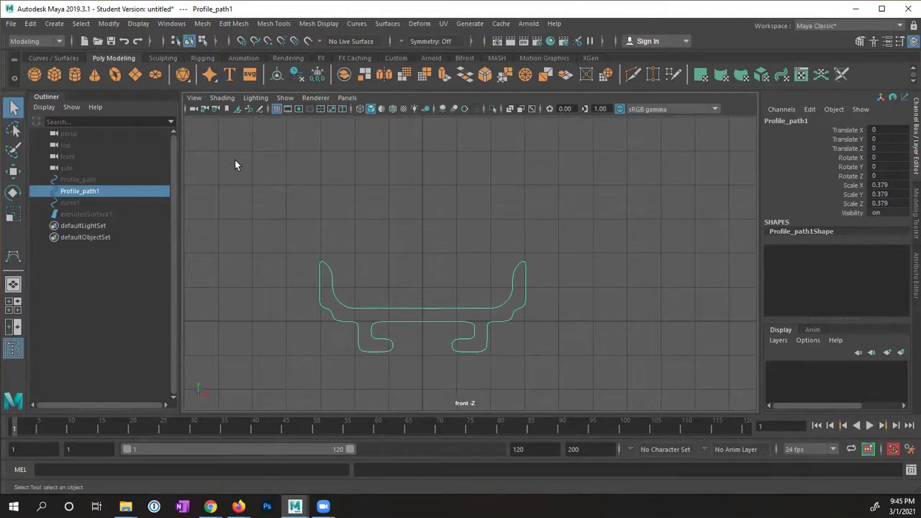
{"action": "left_click", "coordinate": [55, 23]}
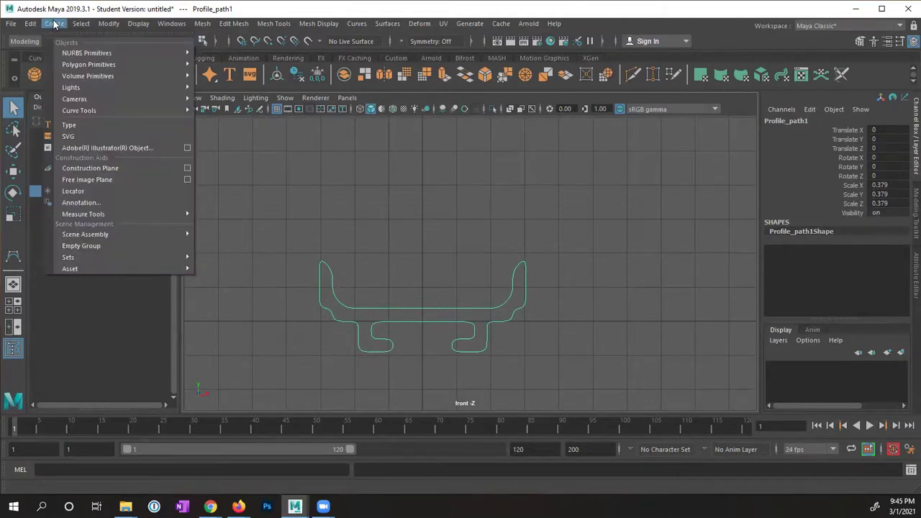
Start a CV curve with Snap to Grids on, placing its first point above the profile.
{"action": "mouse_move", "coordinate": [89, 113]}
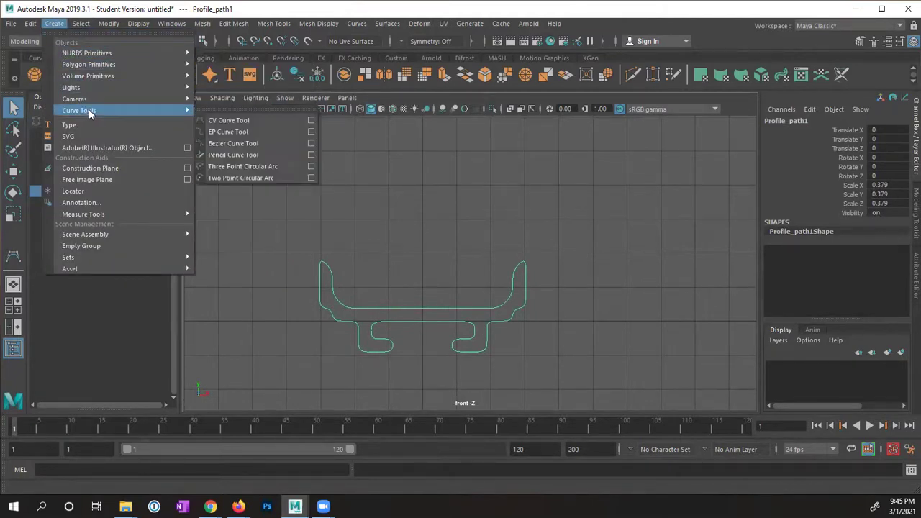
{"action": "left_click", "coordinate": [267, 120]}
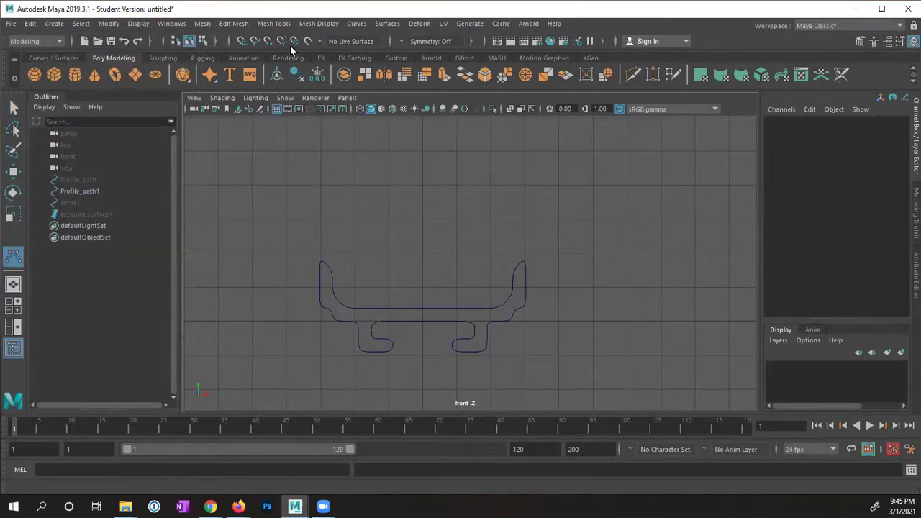
{"action": "left_click", "coordinate": [243, 43]}
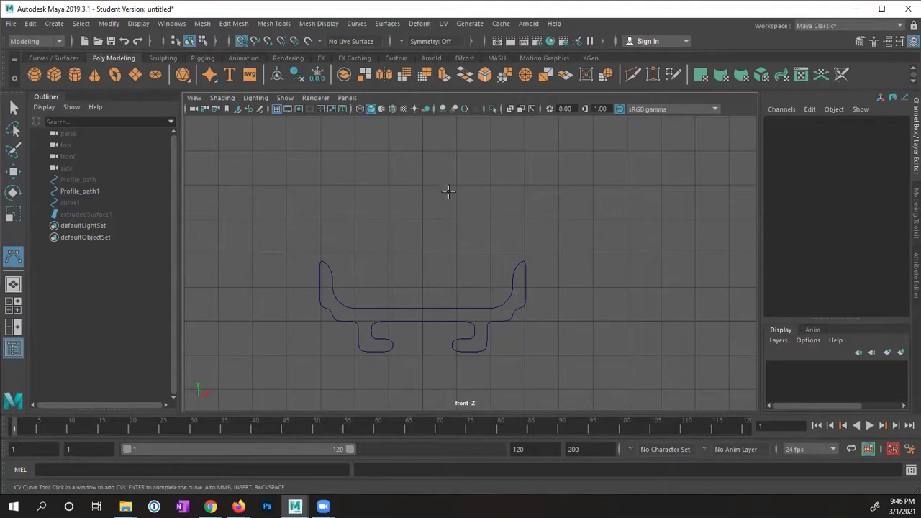
{"action": "middle_click_drag", "start_coordinate": [456, 165], "coordinate": [460, 206], "text": "alt"}
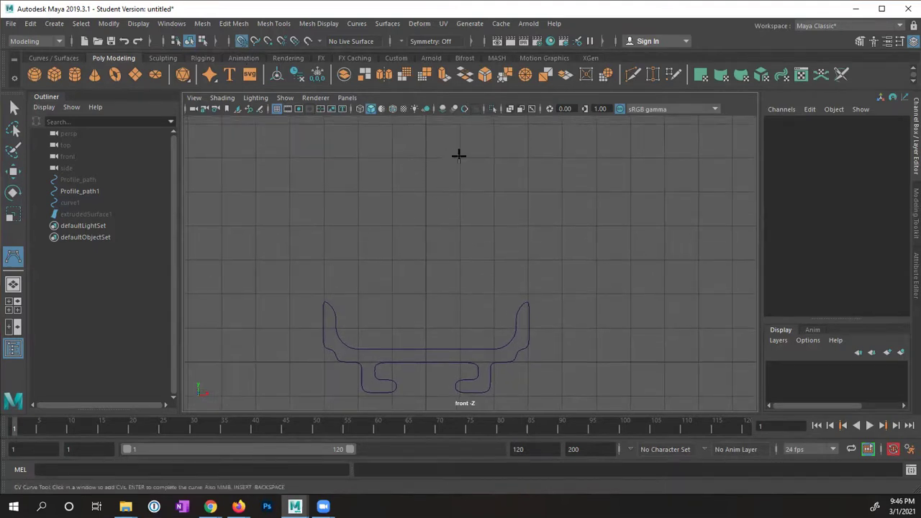
{"action": "middle_click_drag", "start_coordinate": [452, 255], "coordinate": [420, 263], "text": "alt"}
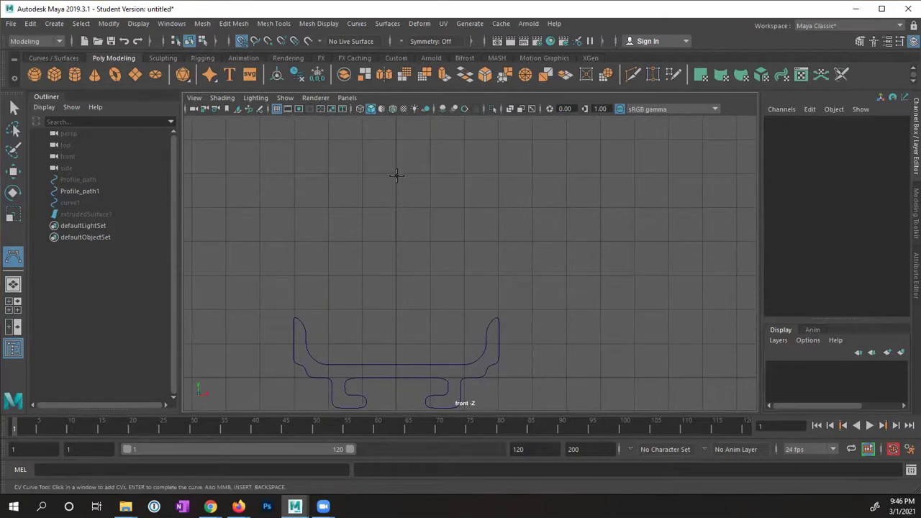
{"action": "left_click", "coordinate": [396, 172]}
Place CVs tracing the tall rounded loop on curve2's right end.
{"action": "left_click", "coordinate": [464, 173]}
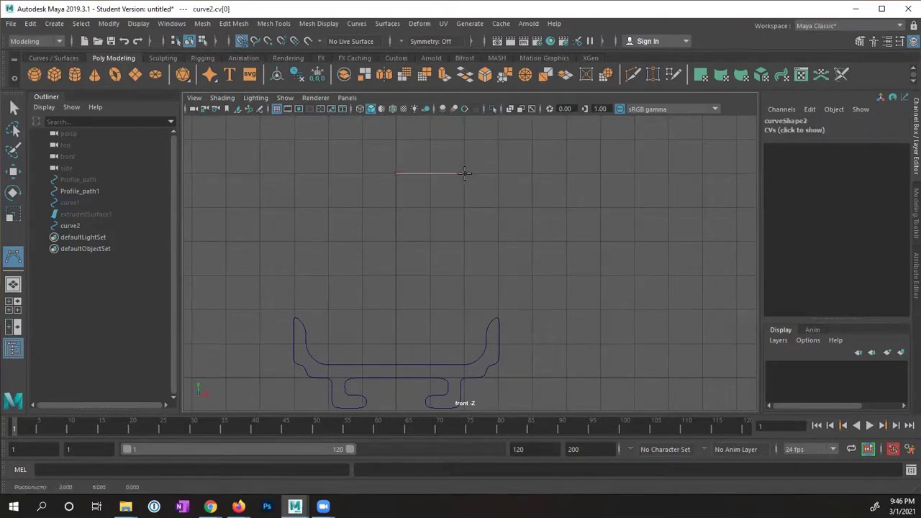
{"action": "left_click", "coordinate": [531, 174]}
{"action": "middle_click_drag", "start_coordinate": [551, 197], "coordinate": [551, 221], "text": "alt"}
{"action": "left_click", "coordinate": [534, 165]}
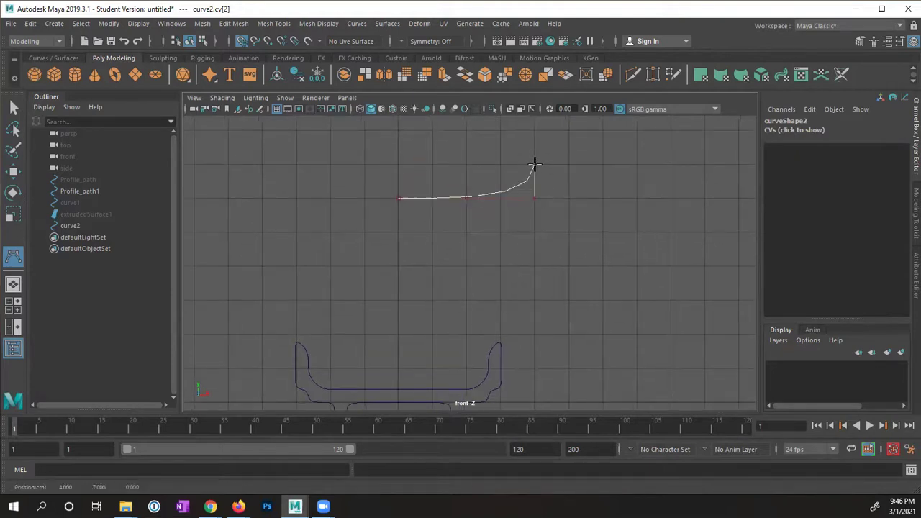
{"action": "left_click", "coordinate": [534, 132]}
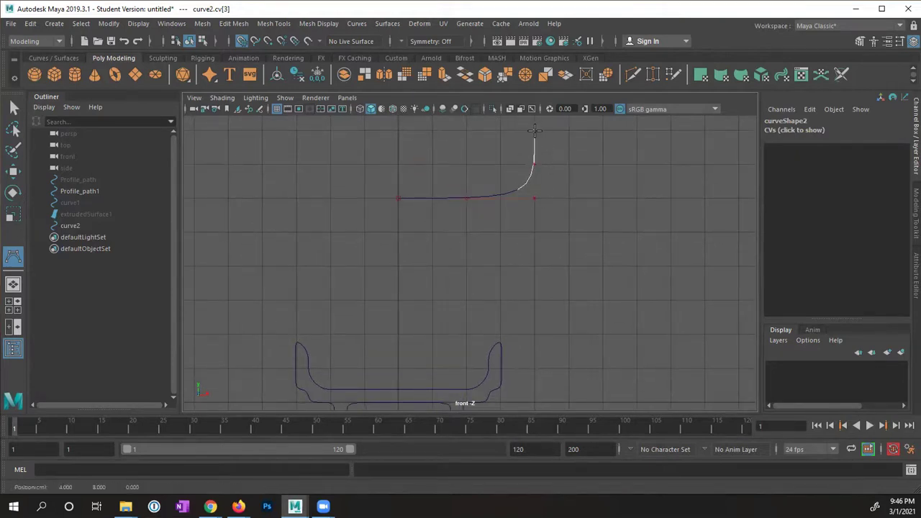
{"action": "left_click", "coordinate": [568, 130]}
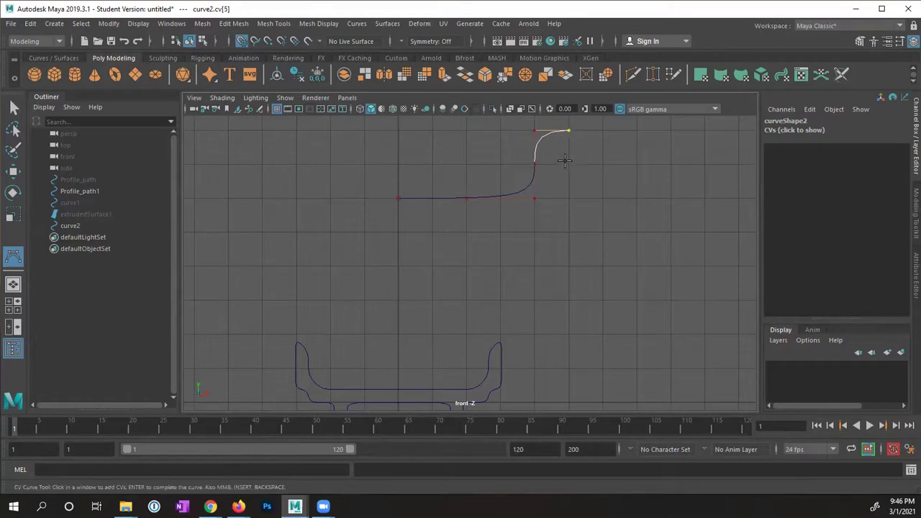
{"action": "left_click", "coordinate": [569, 164]}
{"action": "left_click", "coordinate": [568, 232]}
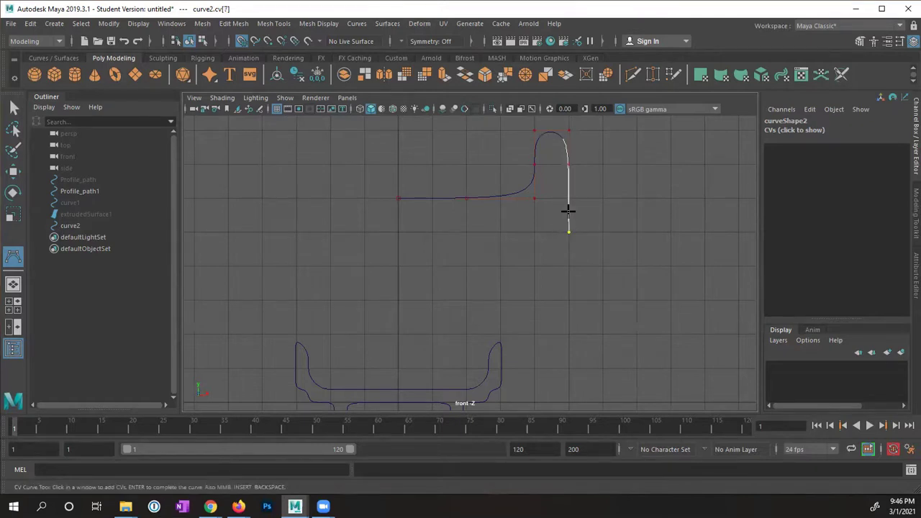
{"action": "left_click", "coordinate": [501, 232]}
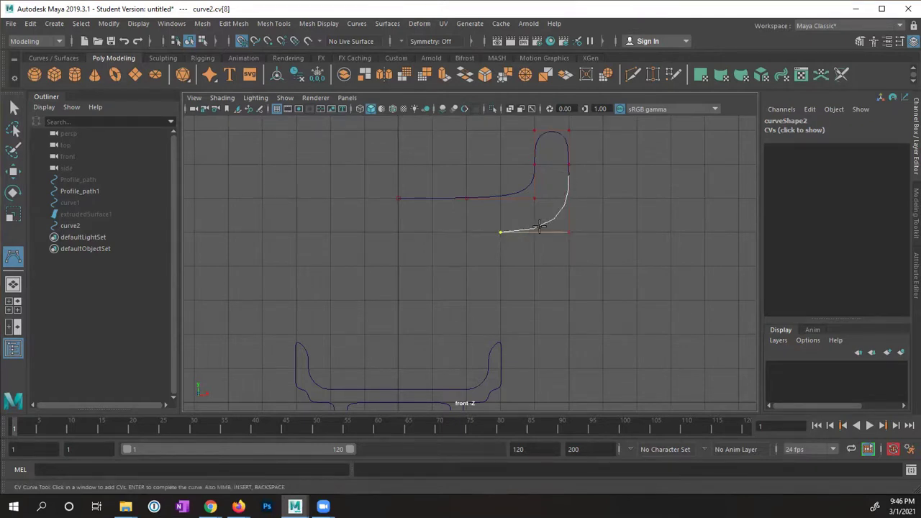
{"action": "left_click", "coordinate": [466, 231]}
{"action": "left_click", "coordinate": [466, 264]}
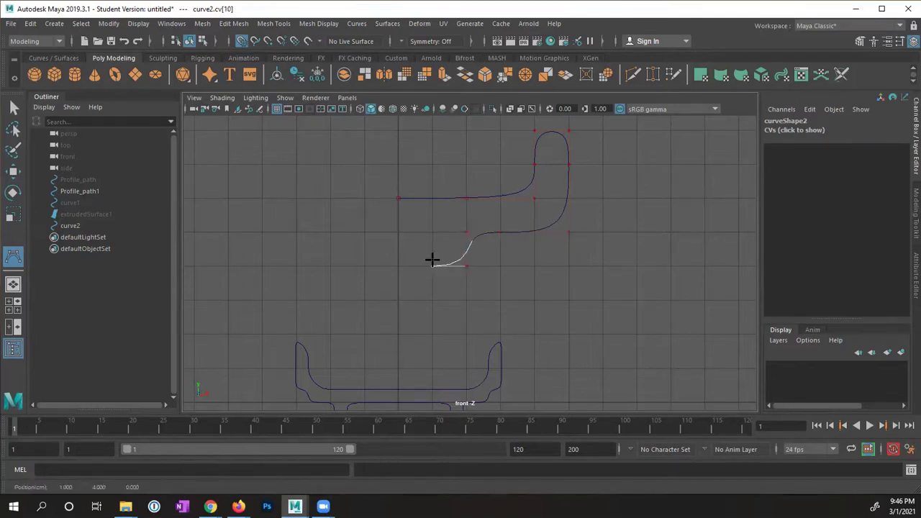
Add CVs shaping the two downward bumps along the bottom edge.
{"action": "left_click", "coordinate": [432, 265]}
{"action": "left_click", "coordinate": [432, 232]}
{"action": "left_click", "coordinate": [401, 232]}
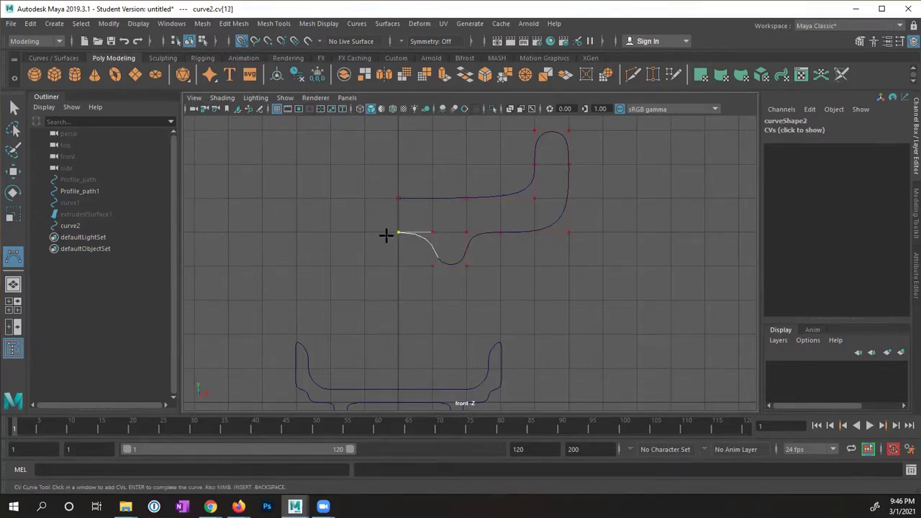
{"action": "left_click", "coordinate": [401, 232]}
{"action": "middle_click_drag", "start_coordinate": [411, 232], "coordinate": [472, 227], "text": "alt"}
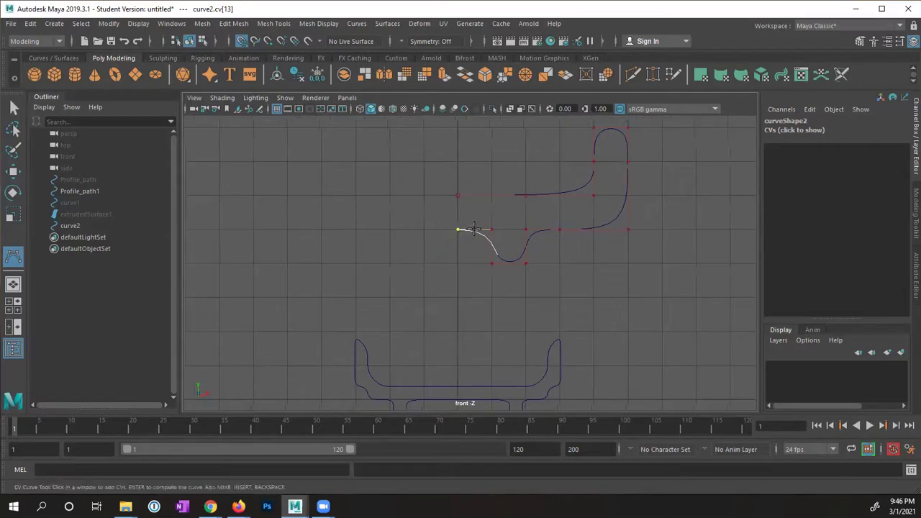
{"action": "left_click", "coordinate": [424, 230]}
{"action": "left_click", "coordinate": [424, 262]}
{"action": "left_click", "coordinate": [390, 263]}
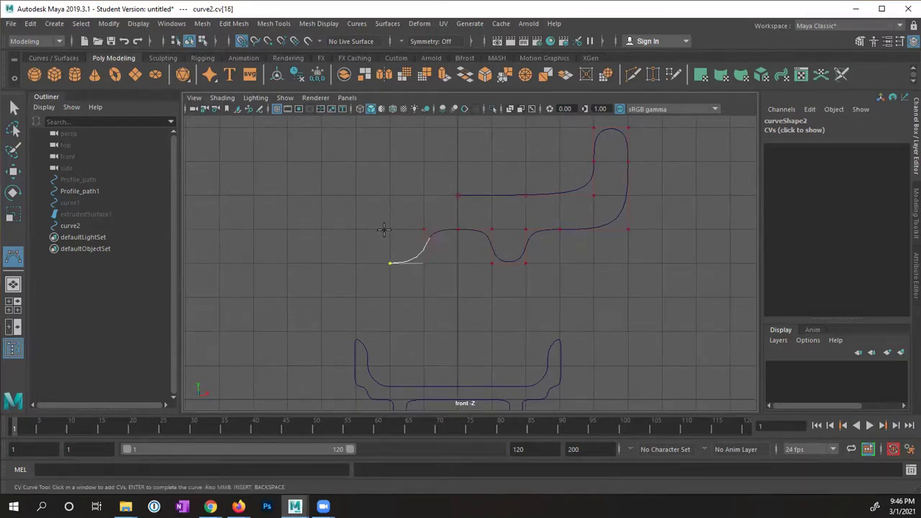
{"action": "left_click", "coordinate": [390, 228]}
{"action": "left_click", "coordinate": [356, 230]}
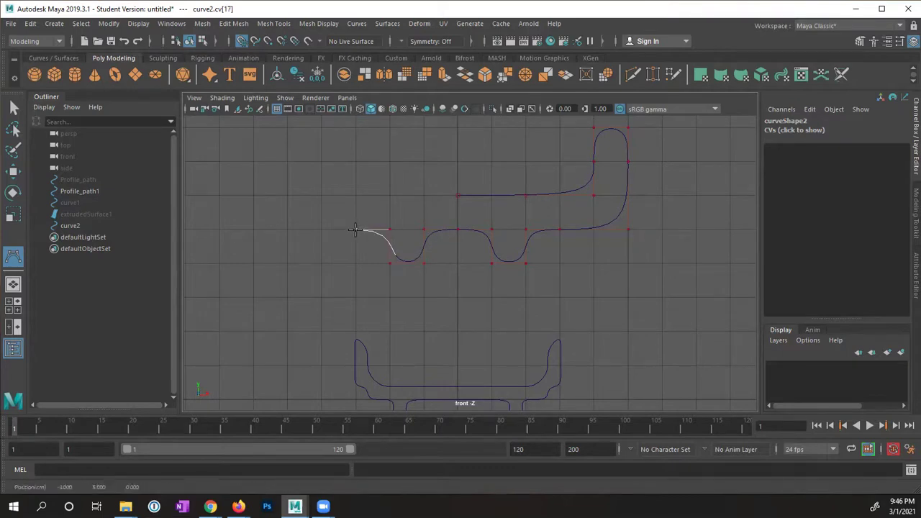
Trace the left rounded loop back to the centre and finish curve2.
{"action": "left_click", "coordinate": [287, 230]}
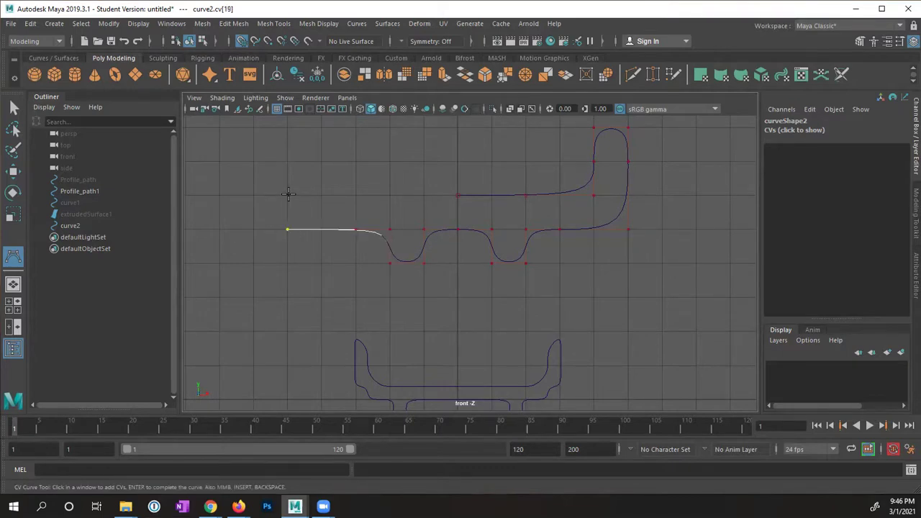
{"action": "left_click", "coordinate": [286, 162]}
{"action": "left_click", "coordinate": [287, 128]}
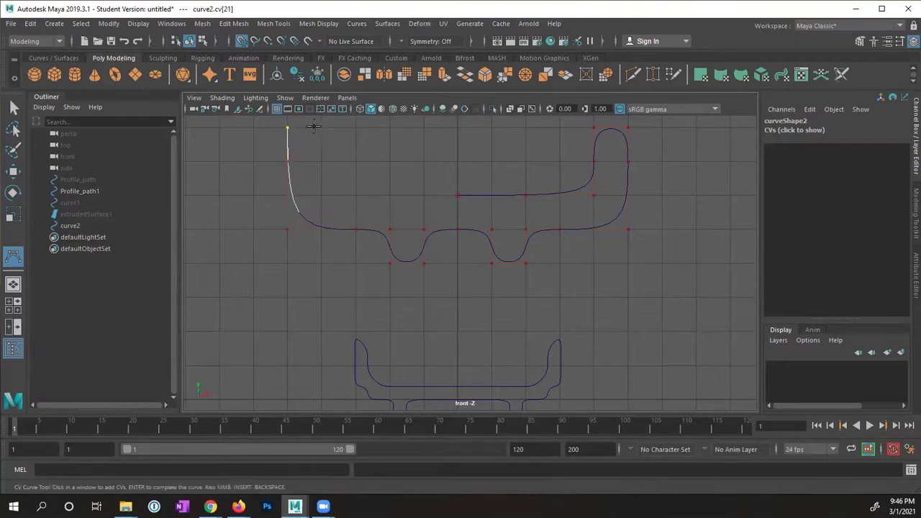
{"action": "left_click", "coordinate": [321, 128]}
{"action": "left_click", "coordinate": [321, 161]}
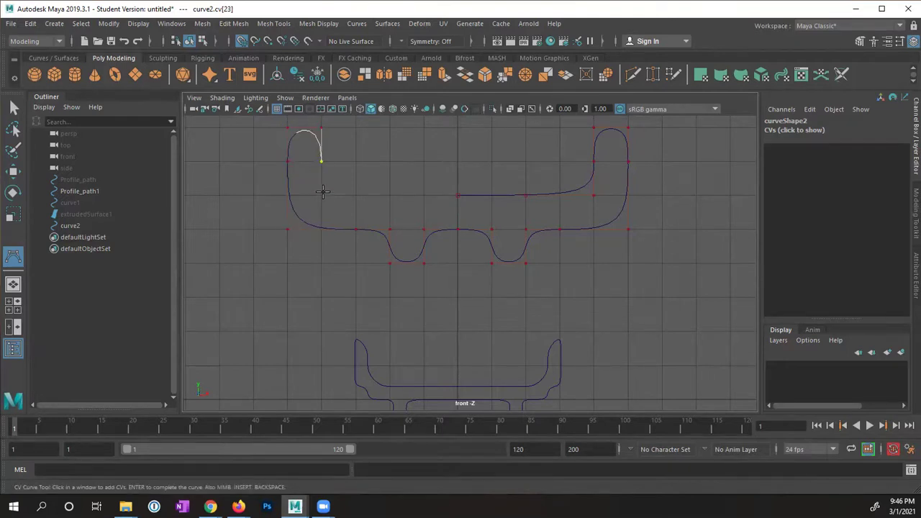
{"action": "left_click", "coordinate": [321, 194]}
{"action": "left_click", "coordinate": [355, 193]}
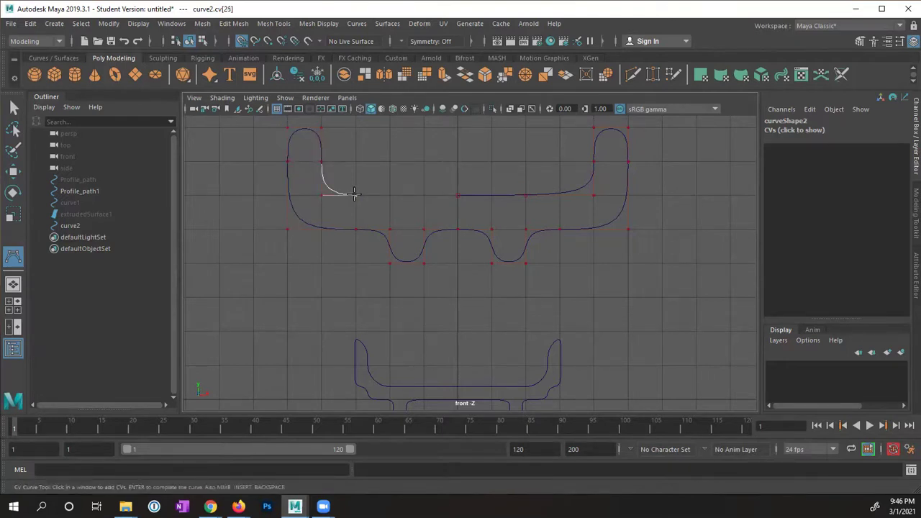
{"action": "left_click", "coordinate": [451, 194]}
{"action": "mouse_move", "coordinate": [499, 208]}
{"action": "middle_mouse_down", "text": "alt"}
{"action": "mouse_move", "coordinate": [482, 233]}
{"action": "mouse_move", "coordinate": [502, 243]}
{"action": "mouse_move", "coordinate": [496, 226]}
{"action": "middle_mouse_up", "text": "alt"}
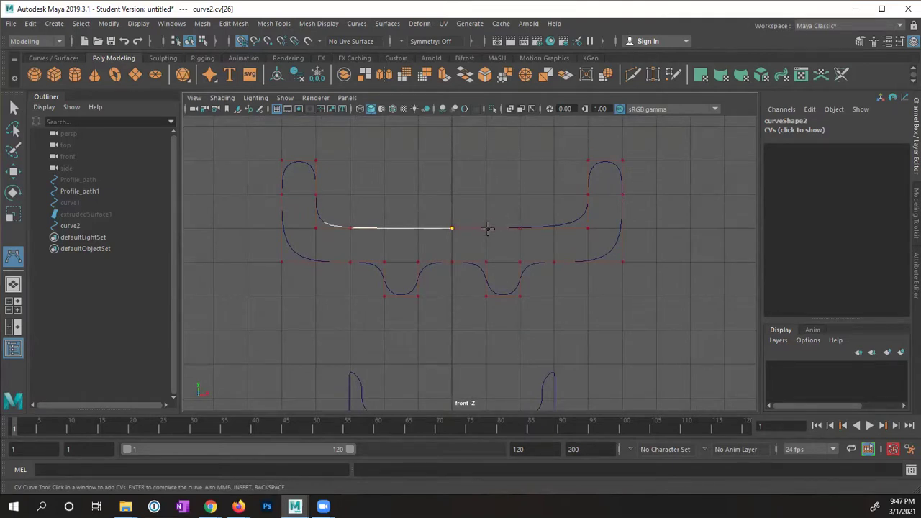
{"action": "key", "text": "Return"}
{"action": "key", "text": "q"}
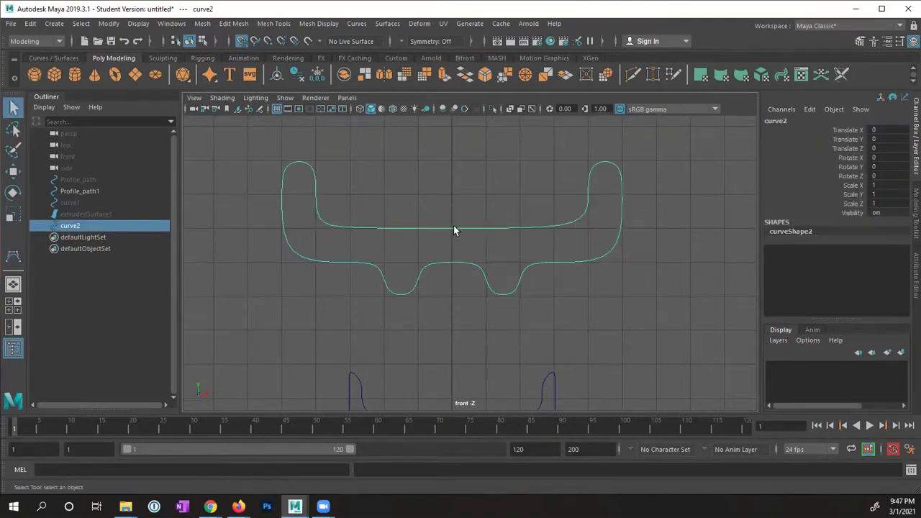
Show curve2's control vertices, then return the curve to Object Mode.
{"action": "right_click_drag", "start_coordinate": [454, 227], "coordinate": [401, 226]}
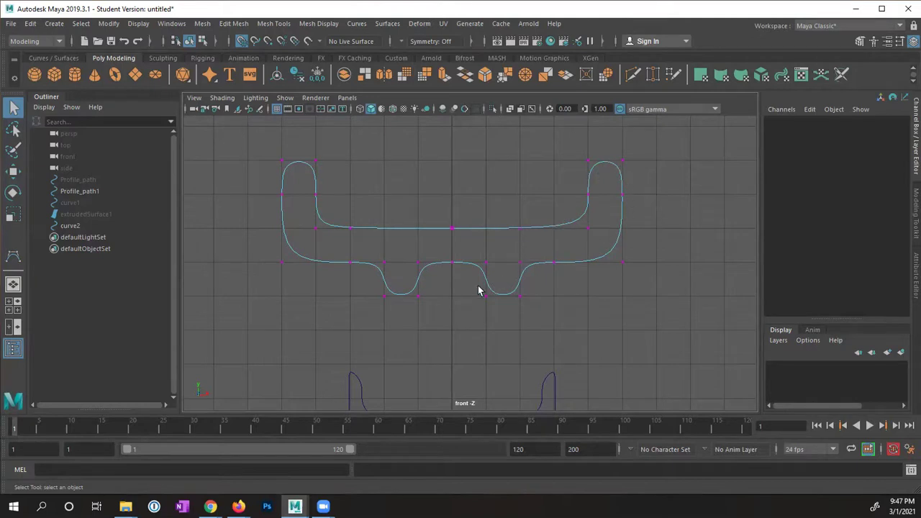
{"action": "right_click", "coordinate": [466, 226]}
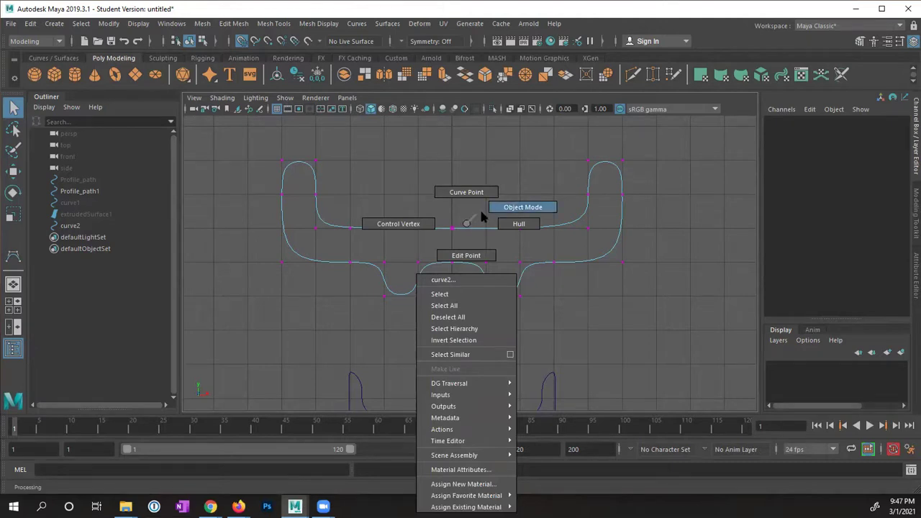
{"action": "left_click", "coordinate": [494, 208]}
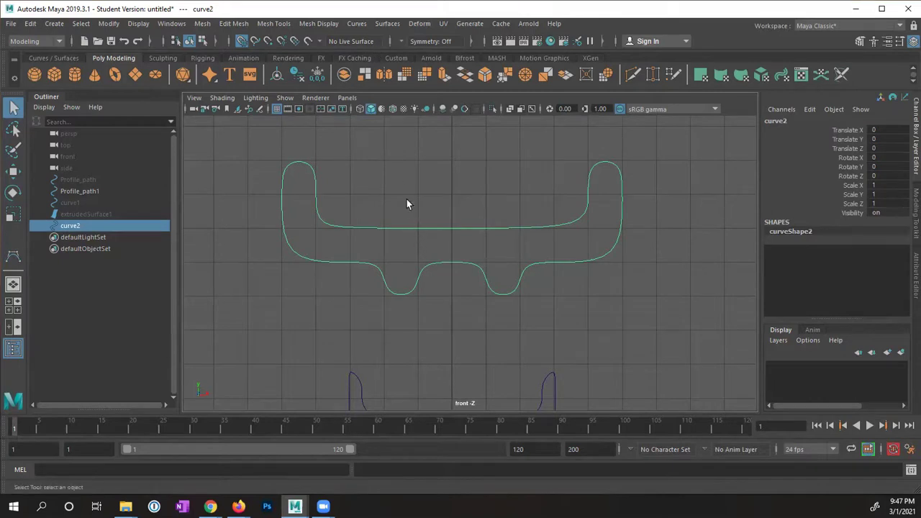
{"action": "left_click", "coordinate": [358, 24]}
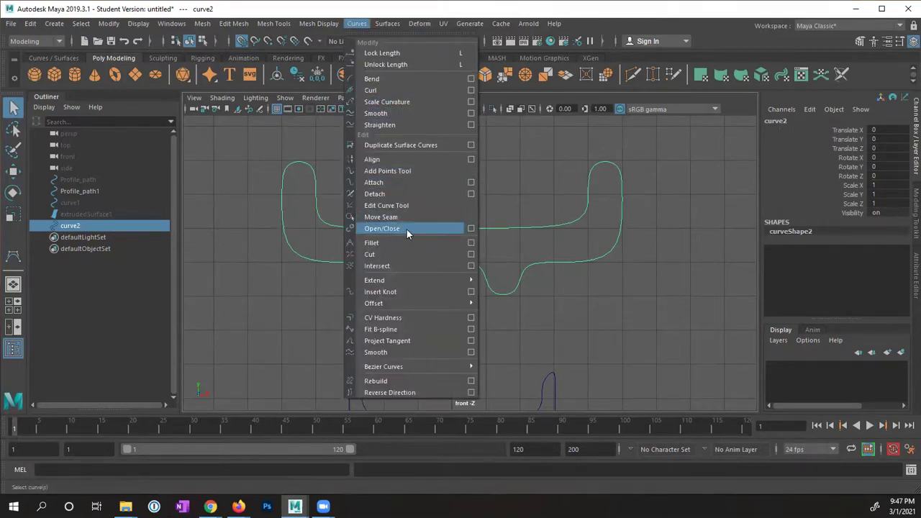
Close curve2 into a loop with Open/Close (Shape: Ignore), then zoom out to both curves.
{"action": "left_click", "coordinate": [470, 228]}
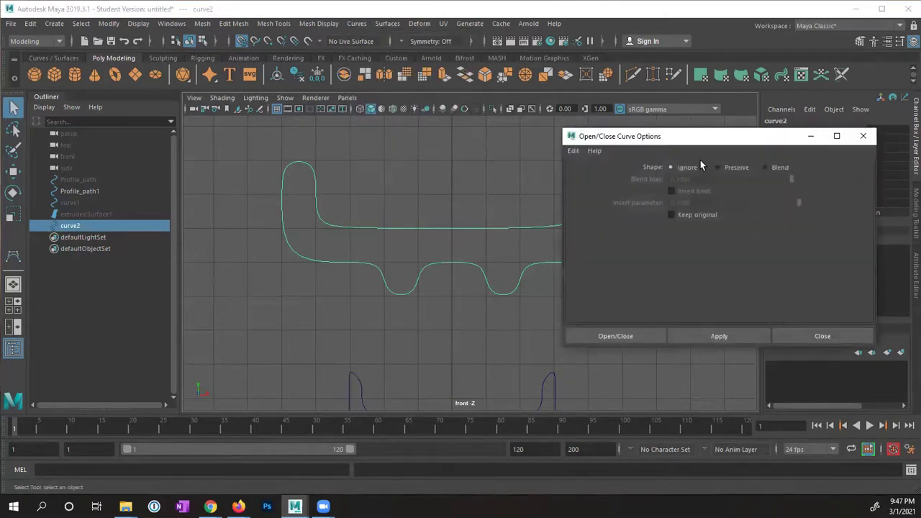
{"action": "left_click_drag", "start_coordinate": [676, 142], "coordinate": [697, 141]}
{"action": "middle_click_drag", "start_coordinate": [489, 171], "coordinate": [422, 172], "text": "alt"}
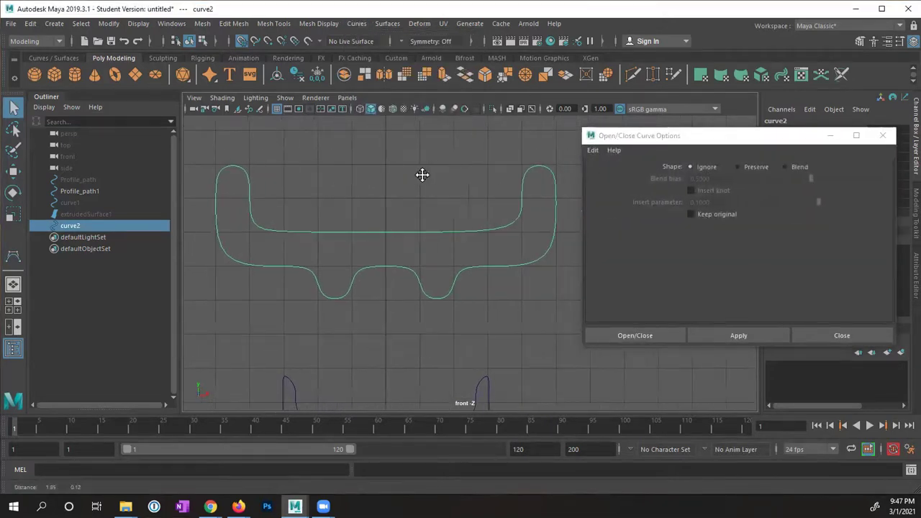
{"action": "left_click", "coordinate": [742, 336]}
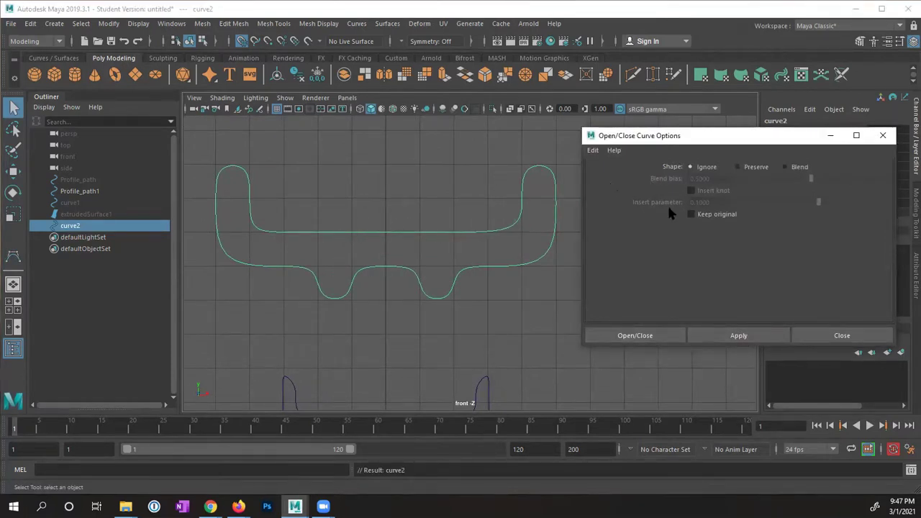
{"action": "left_click", "coordinate": [859, 338]}
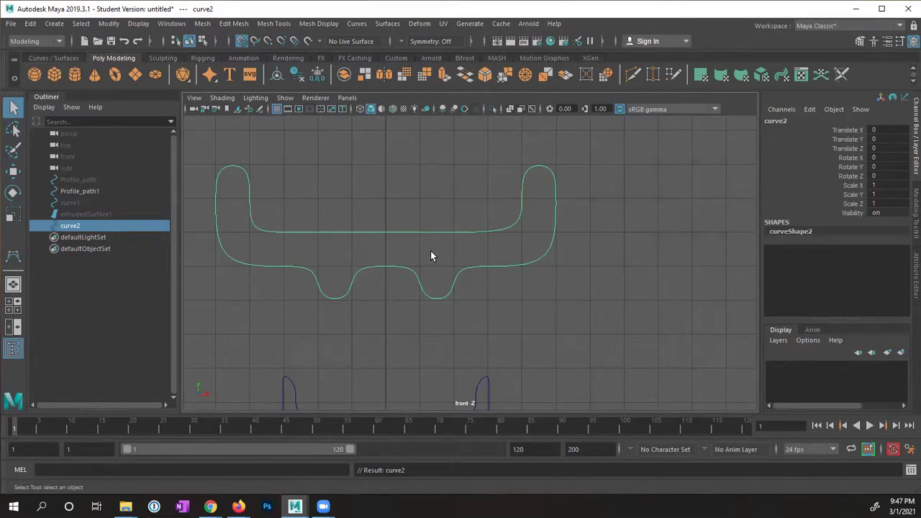
{"action": "mouse_move", "coordinate": [430, 255]}
{"action": "right_mouse_down", "text": "alt"}
{"action": "mouse_move", "coordinate": [493, 251]}
{"action": "mouse_move", "coordinate": [496, 259]}
{"action": "mouse_move", "coordinate": [449, 255]}
{"action": "right_mouse_up", "text": "alt"}
{"action": "middle_click_drag", "start_coordinate": [448, 255], "coordinate": [442, 226], "text": "alt"}
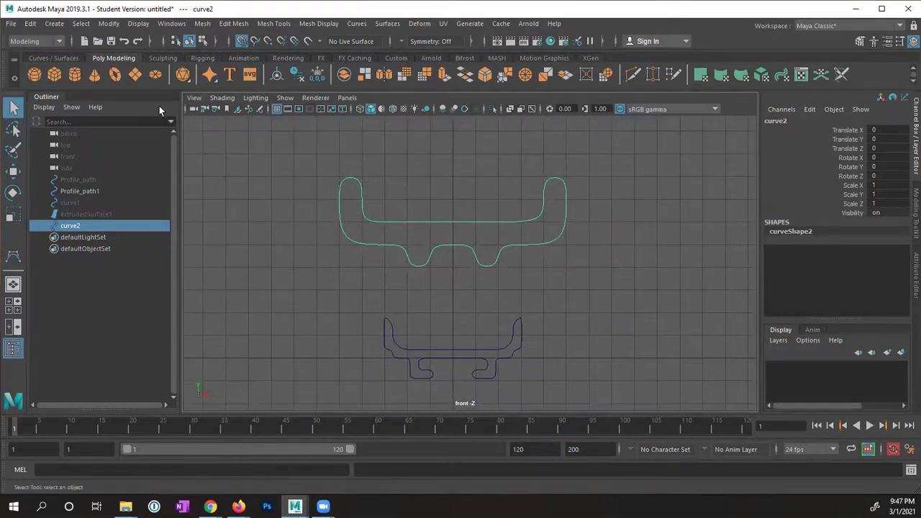
Create and accept a new project named 'NURBS Models' in the Projects folder.
{"action": "left_click", "coordinate": [13, 25]}
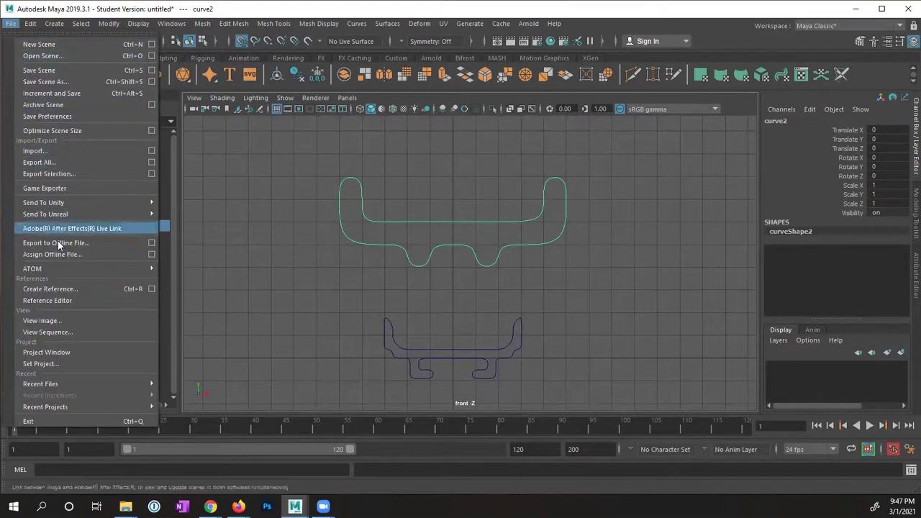
{"action": "left_click", "coordinate": [61, 353]}
{"action": "left_click", "coordinate": [497, 129]}
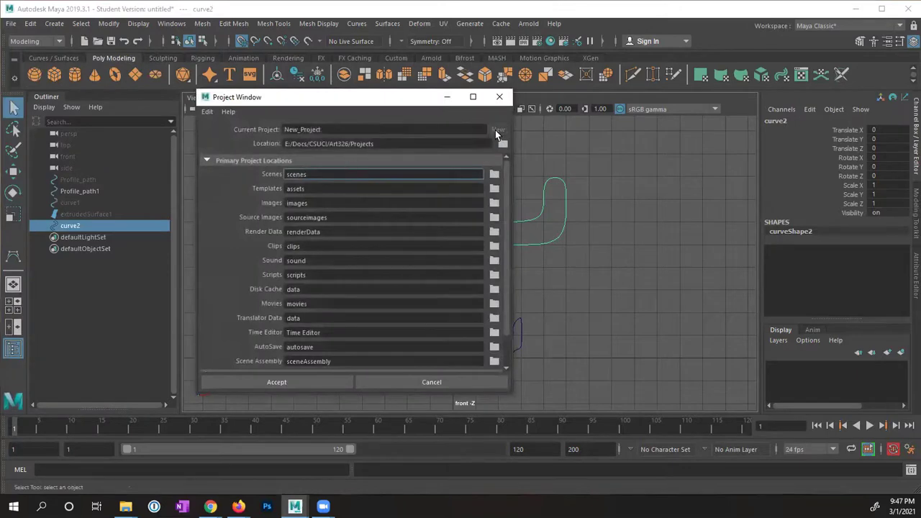
{"action": "double_click", "coordinate": [331, 129]}
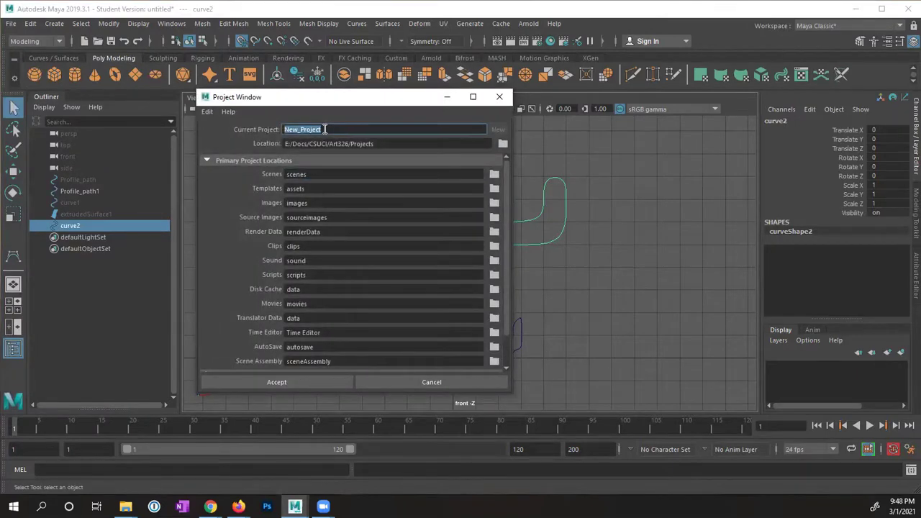
{"action": "type", "text": "NURBS Models"}
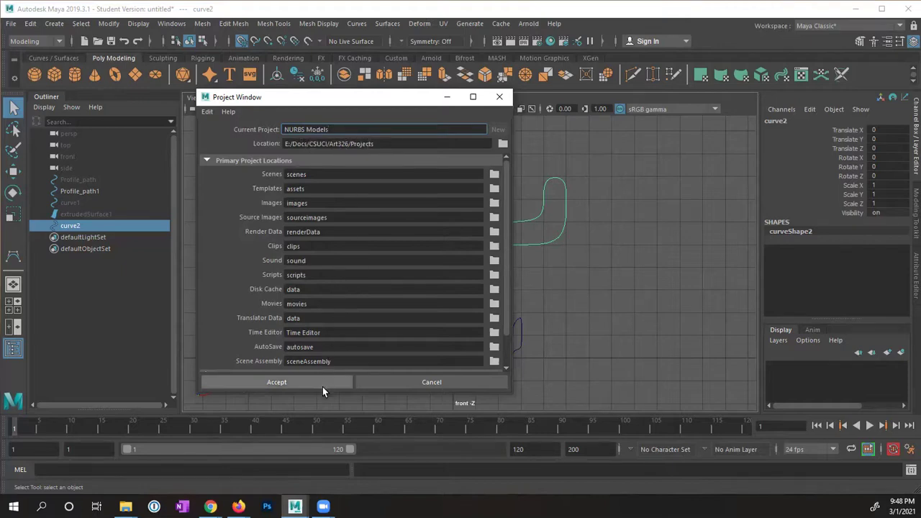
{"action": "left_click", "coordinate": [288, 380]}
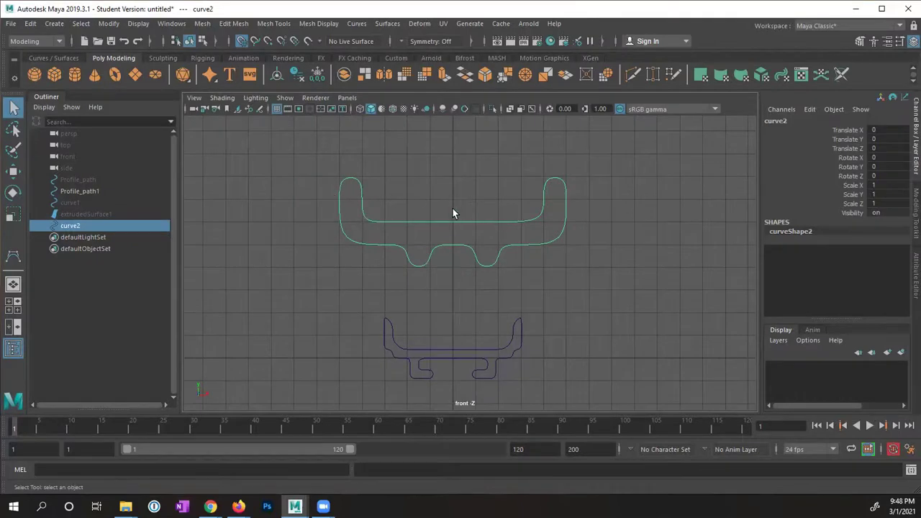
Select curve2's lowest CVs and drag them down with grid snapping to deepen the bumps.
{"action": "middle_click_drag", "start_coordinate": [436, 214], "coordinate": [412, 202], "text": "alt"}
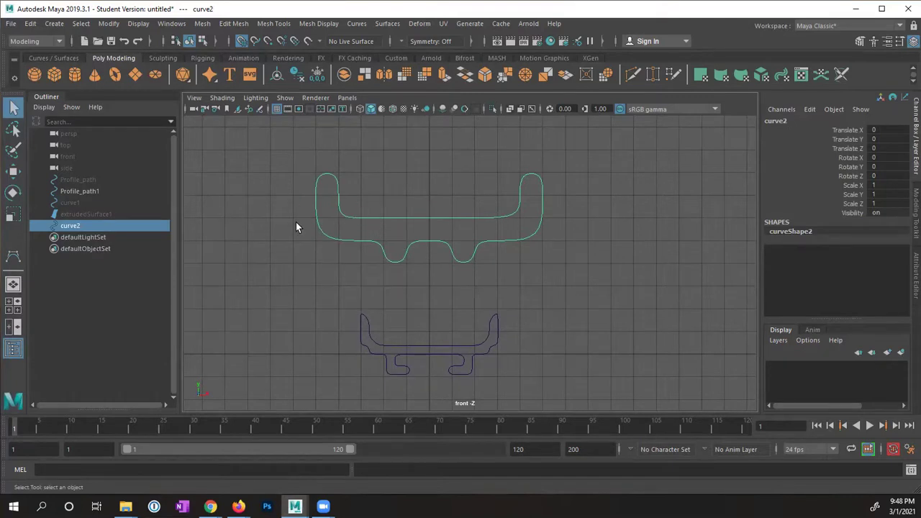
{"action": "right_click", "coordinate": [375, 216]}
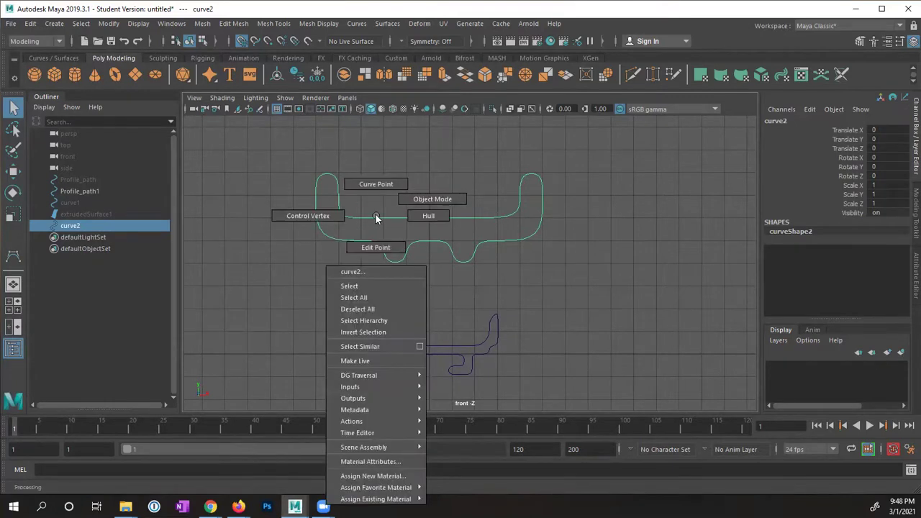
{"action": "left_click", "coordinate": [321, 217]}
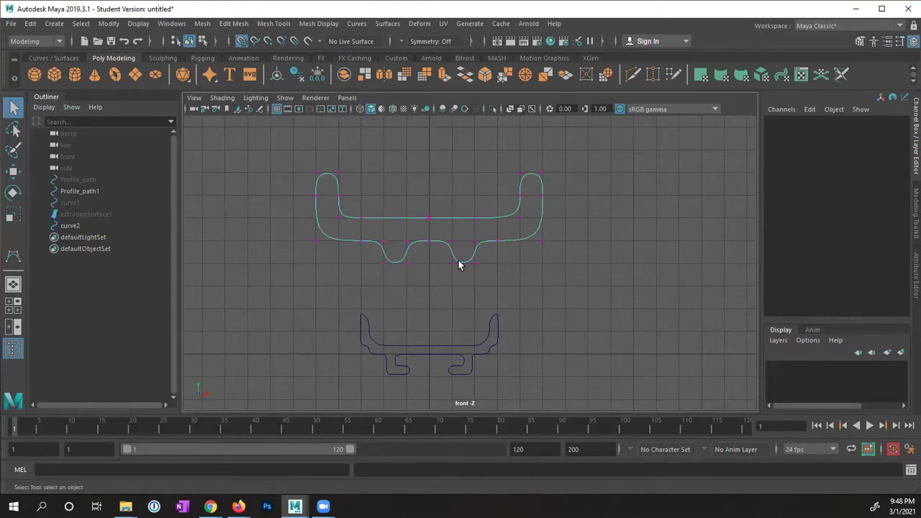
{"action": "left_click_drag", "start_coordinate": [436, 284], "coordinate": [498, 254]}
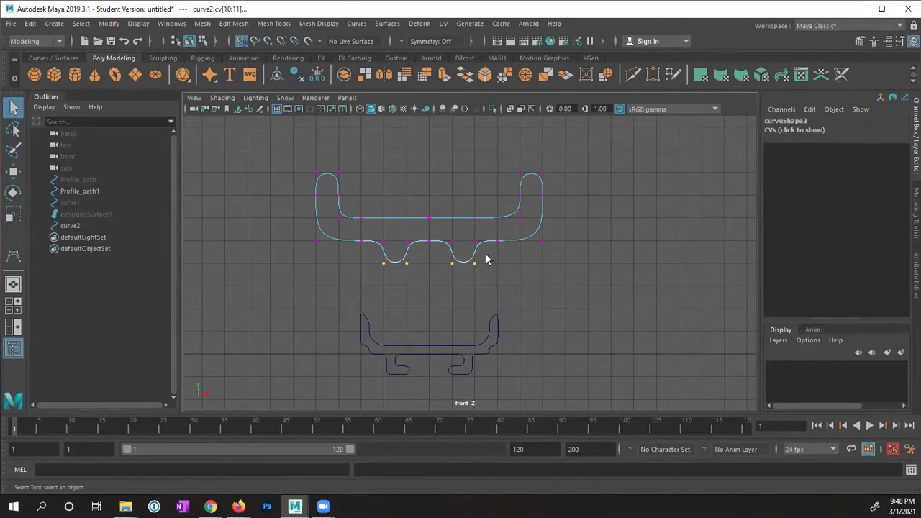
{"action": "key", "text": "w"}
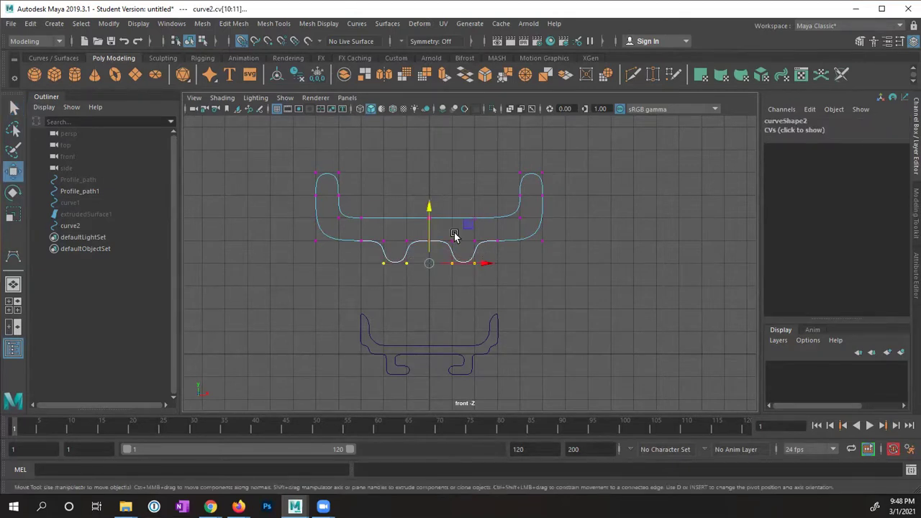
{"action": "left_click", "coordinate": [242, 42]}
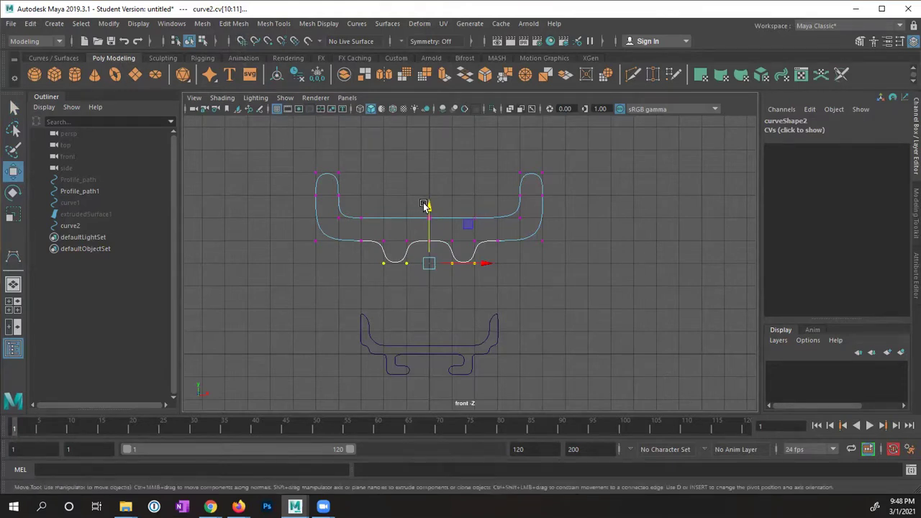
{"action": "left_click_drag", "start_coordinate": [428, 207], "coordinate": [436, 238]}
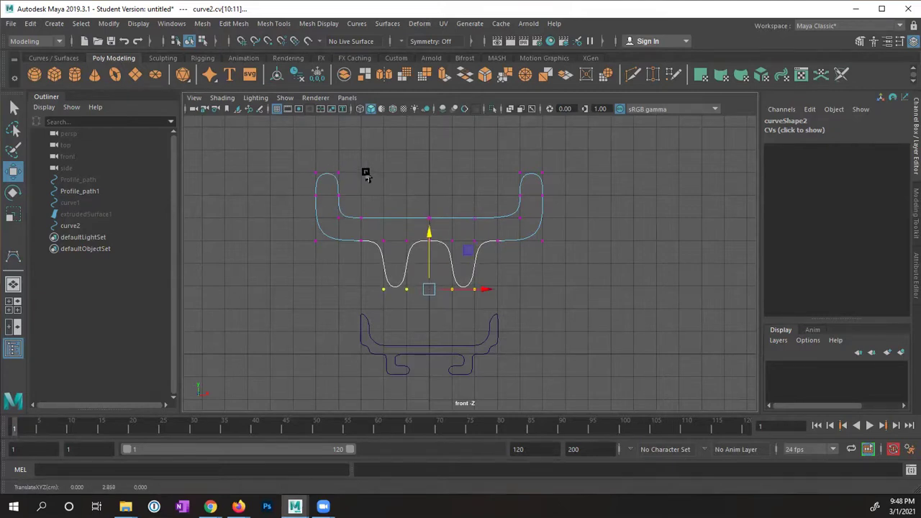
Push the upper-left CVs left and upper-right CVs right, then return to Object Mode.
{"action": "left_click_drag", "start_coordinate": [369, 174], "coordinate": [335, 225]}
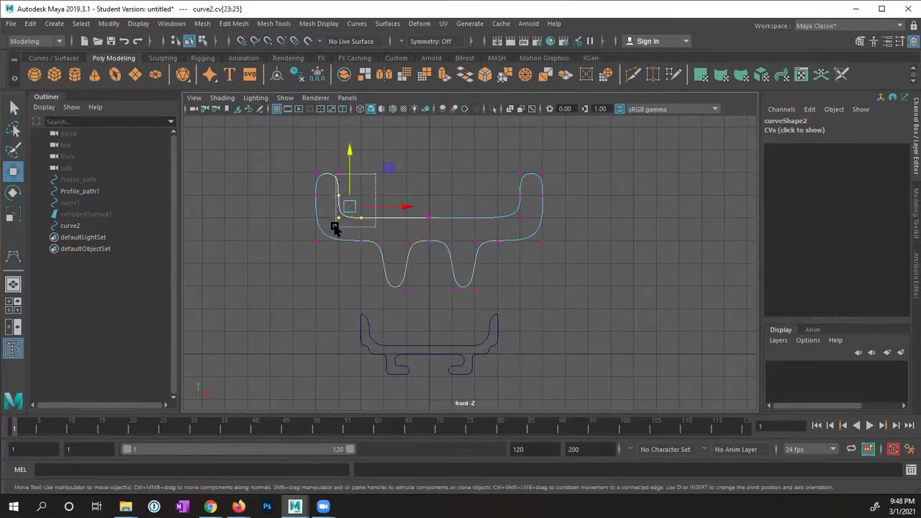
{"action": "left_click_drag", "start_coordinate": [375, 170], "coordinate": [335, 223]}
{"action": "left_click_drag", "start_coordinate": [398, 197], "coordinate": [391, 198]}
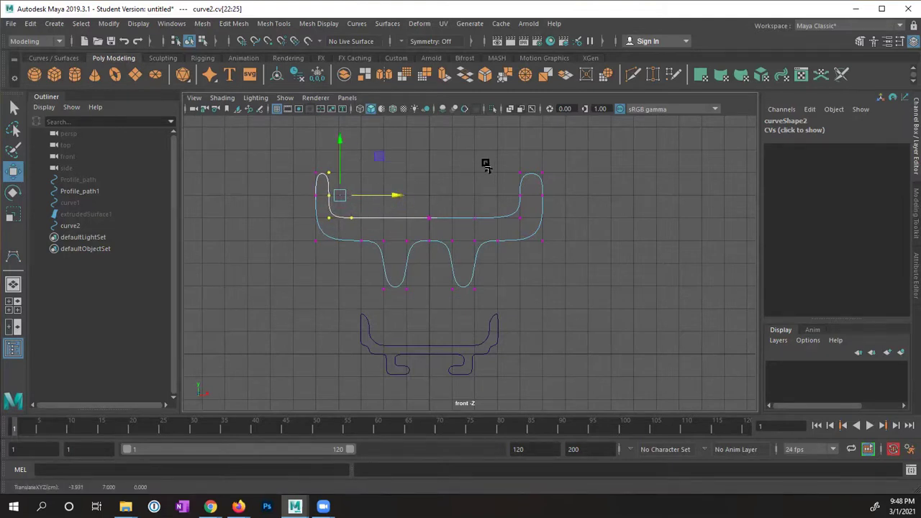
{"action": "left_click_drag", "start_coordinate": [487, 163], "coordinate": [533, 233]}
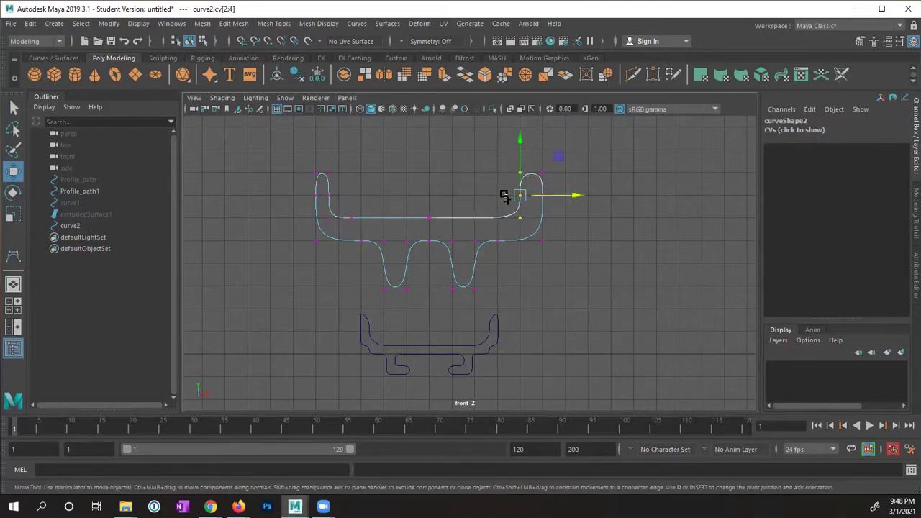
{"action": "left_click_drag", "start_coordinate": [572, 195], "coordinate": [585, 199]}
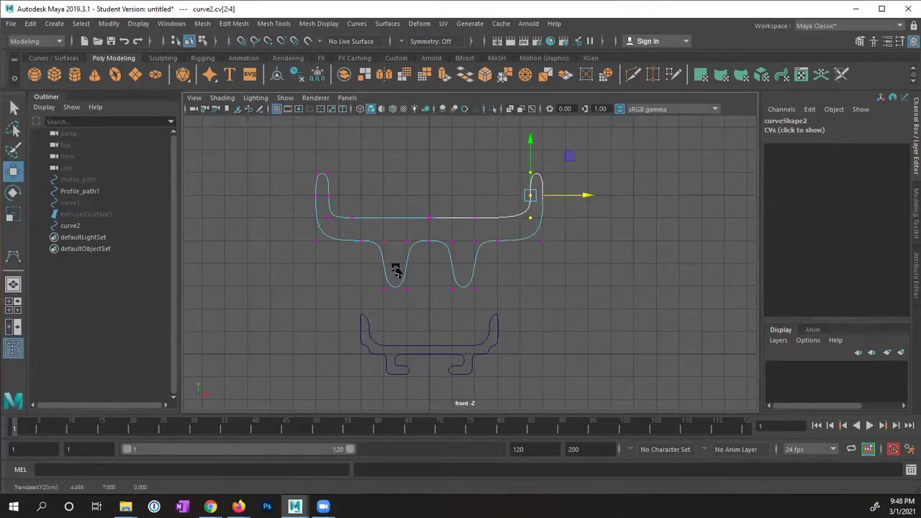
{"action": "right_click_drag", "start_coordinate": [416, 217], "coordinate": [449, 198]}
Select curve2 and centre its pivot with Modify > Center Pivot.
{"action": "key", "text": "r"}
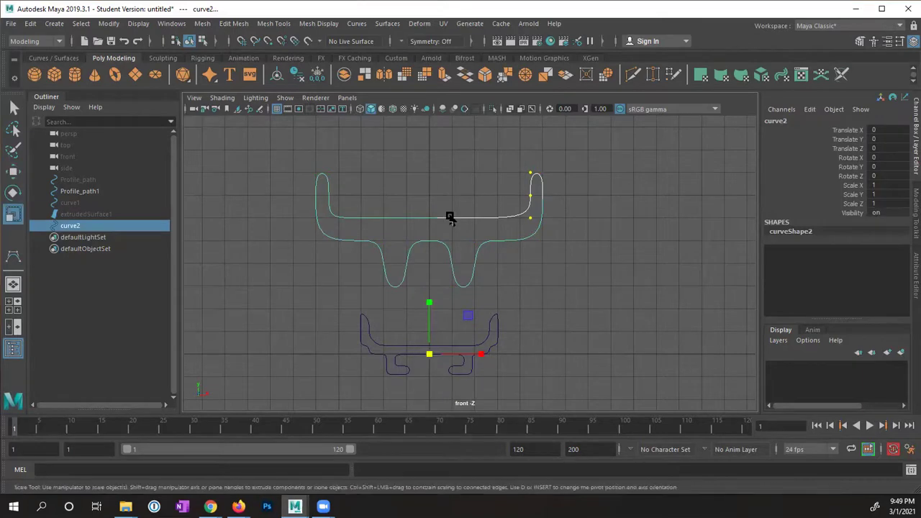
{"action": "middle_click_drag", "start_coordinate": [471, 314], "coordinate": [477, 300], "text": "alt"}
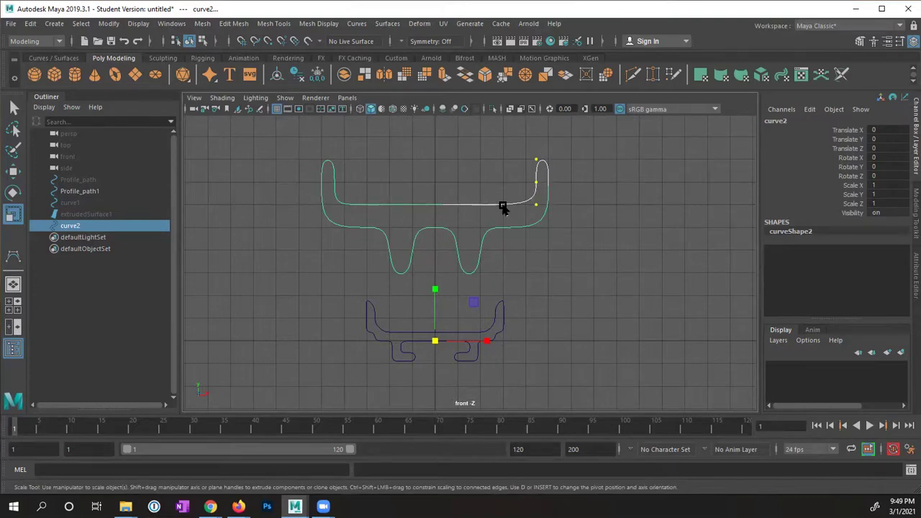
{"action": "left_click", "coordinate": [436, 208]}
{"action": "left_click_drag", "start_coordinate": [450, 194], "coordinate": [429, 232]}
{"action": "left_click", "coordinate": [109, 24]}
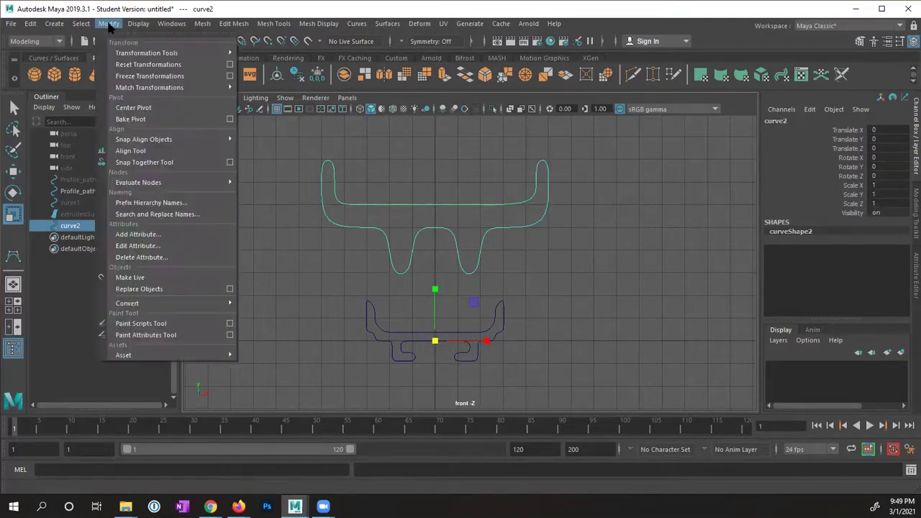
{"action": "left_click", "coordinate": [134, 108]}
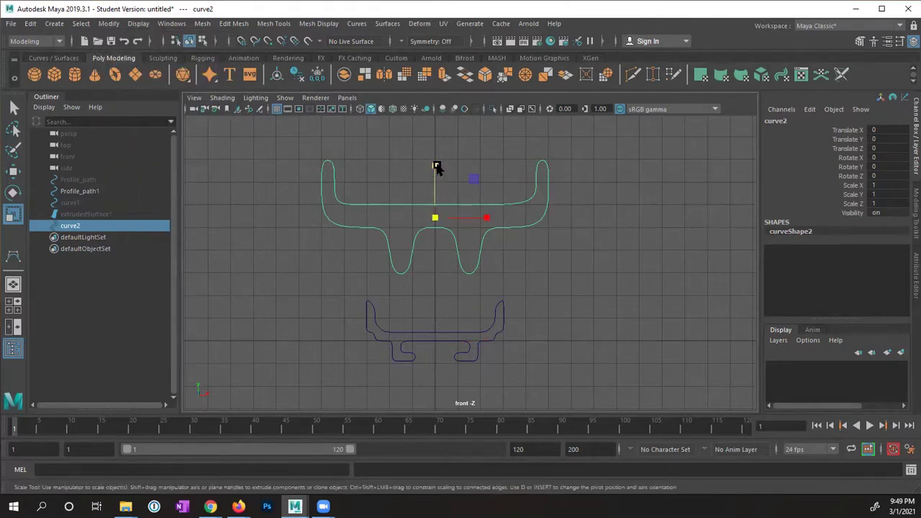
Scale curve2 down to about 0.206, 0.239 and 0.254.
{"action": "left_click_drag", "start_coordinate": [437, 168], "coordinate": [436, 184]}
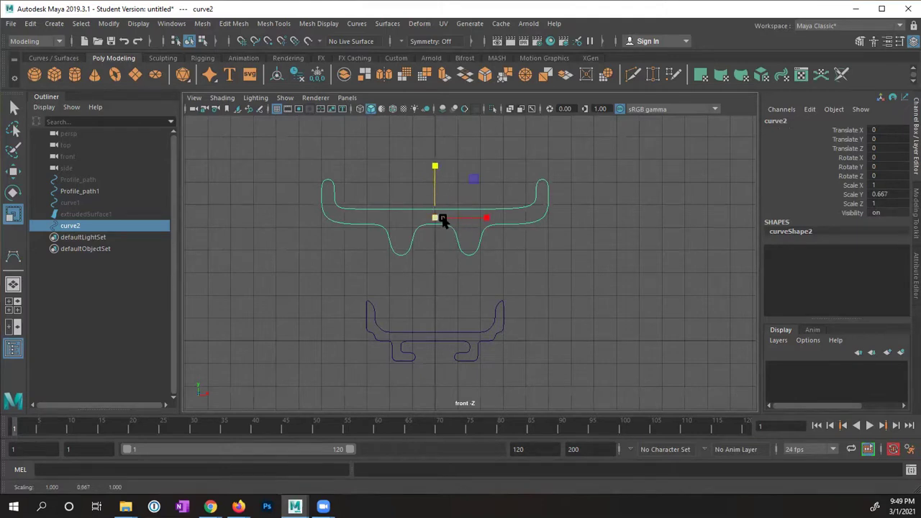
{"action": "left_click_drag", "start_coordinate": [435, 217], "coordinate": [372, 228]}
{"action": "left_click_drag", "start_coordinate": [435, 171], "coordinate": [434, 156]}
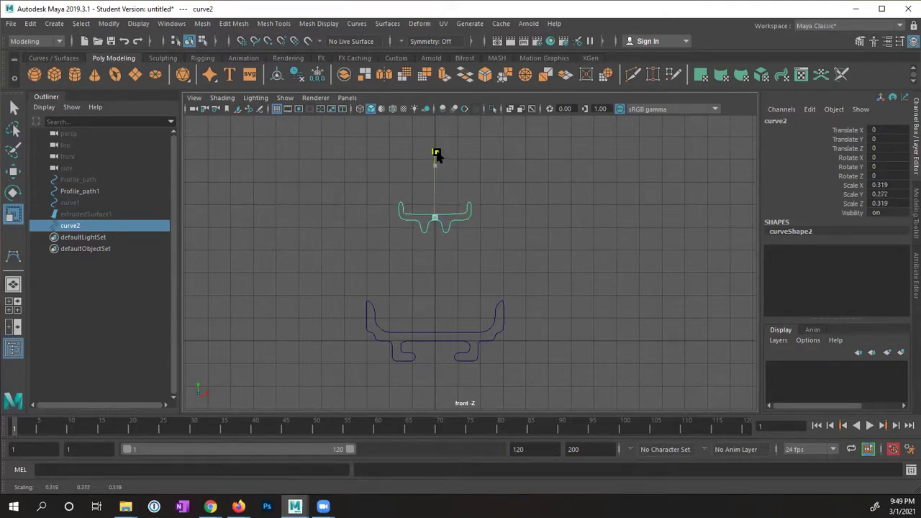
{"action": "left_click_drag", "start_coordinate": [436, 153], "coordinate": [436, 150]}
{"action": "left_click_drag", "start_coordinate": [437, 216], "coordinate": [481, 218]}
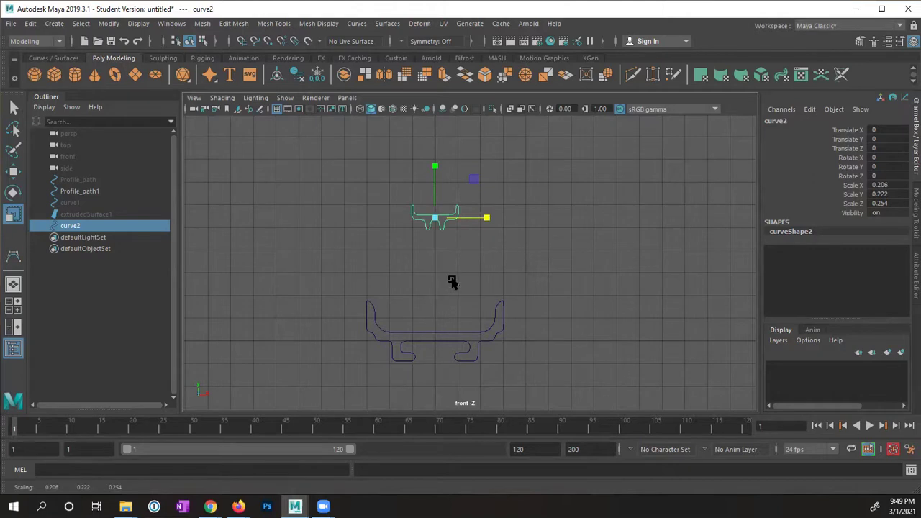
{"action": "left_click_drag", "start_coordinate": [435, 167], "coordinate": [436, 162]}
Hide Profile_path1 with Ctrl+H so only curve2 remains visible.
{"action": "left_click", "coordinate": [87, 192]}
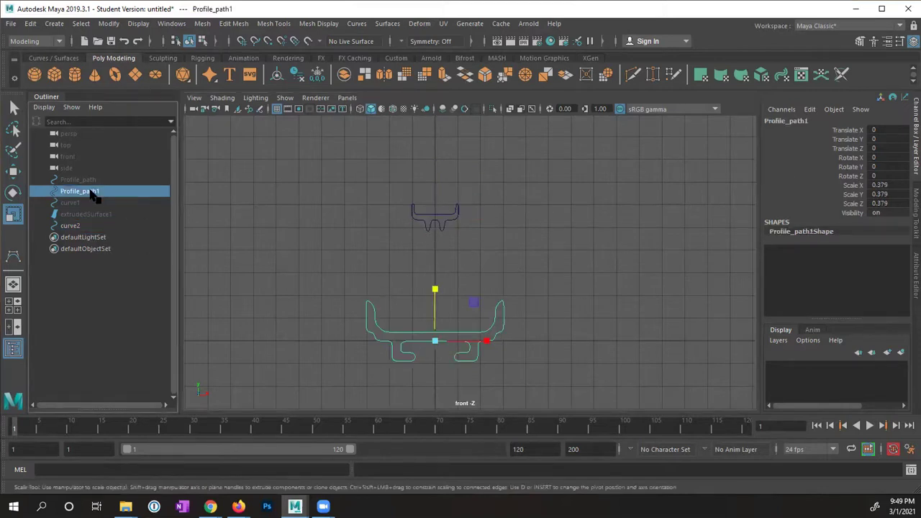
{"action": "key", "text": "ctrl+h"}
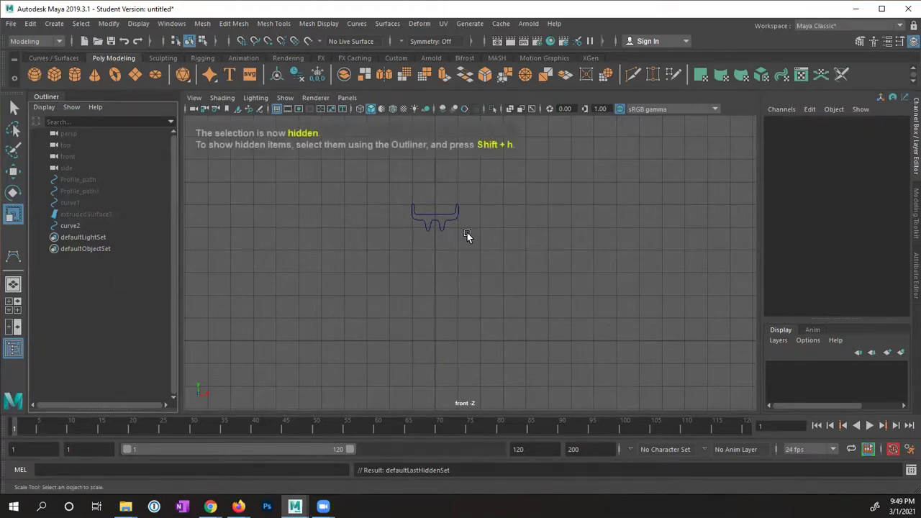
{"action": "key", "text": "space"}
{"action": "key", "text": "space"}
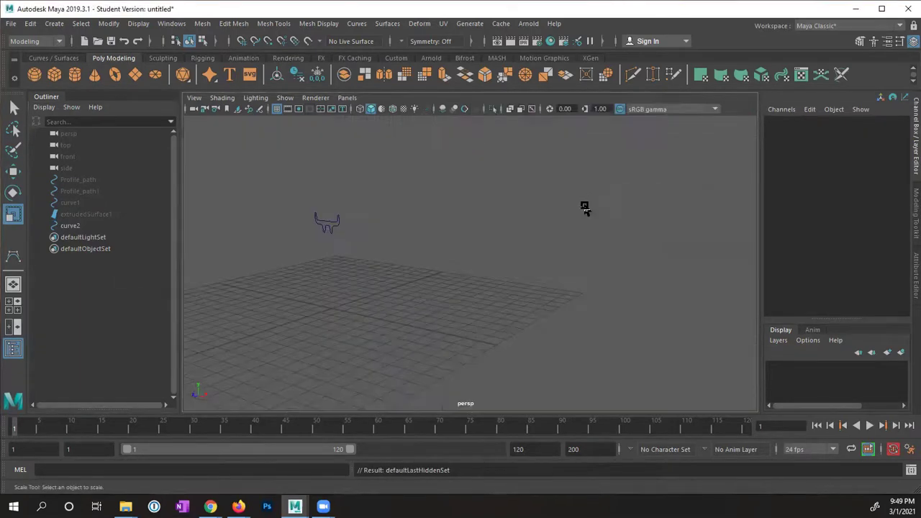
Inspect curve2 in the perspective view, then select it in the top view.
{"action": "left_click_drag", "start_coordinate": [584, 208], "coordinate": [557, 233], "text": "alt"}
{"action": "right_click_drag", "start_coordinate": [557, 233], "coordinate": [548, 275], "text": "alt"}
{"action": "left_click_drag", "start_coordinate": [548, 274], "coordinate": [520, 249], "text": "alt"}
{"action": "right_click_drag", "start_coordinate": [520, 249], "coordinate": [446, 249], "text": "alt"}
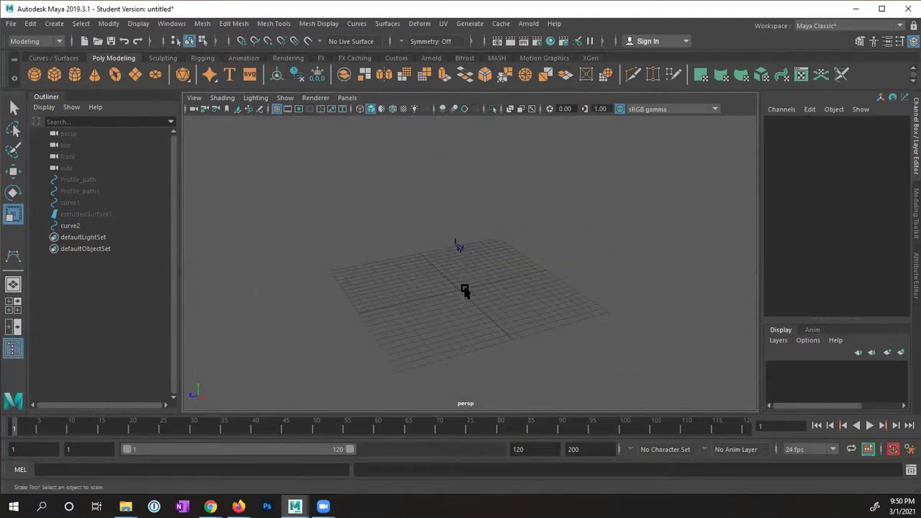
{"action": "key", "text": "space"}
{"action": "key", "text": "space"}
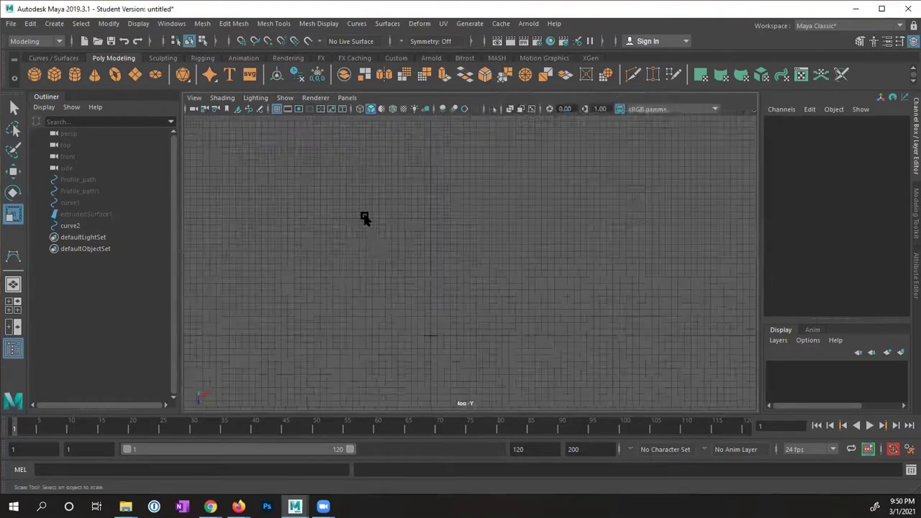
{"action": "left_click_drag", "start_coordinate": [386, 249], "coordinate": [456, 294]}
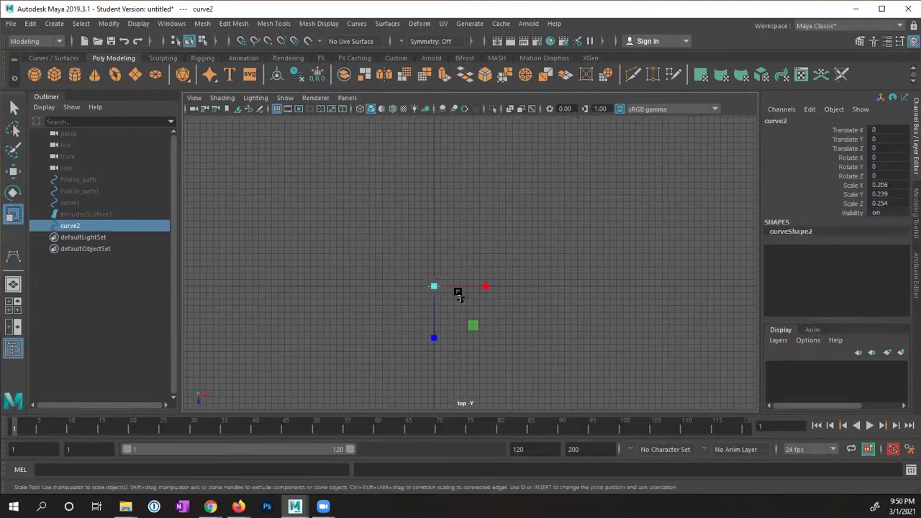
{"action": "middle_click_drag", "start_coordinate": [456, 293], "coordinate": [490, 325], "text": "alt"}
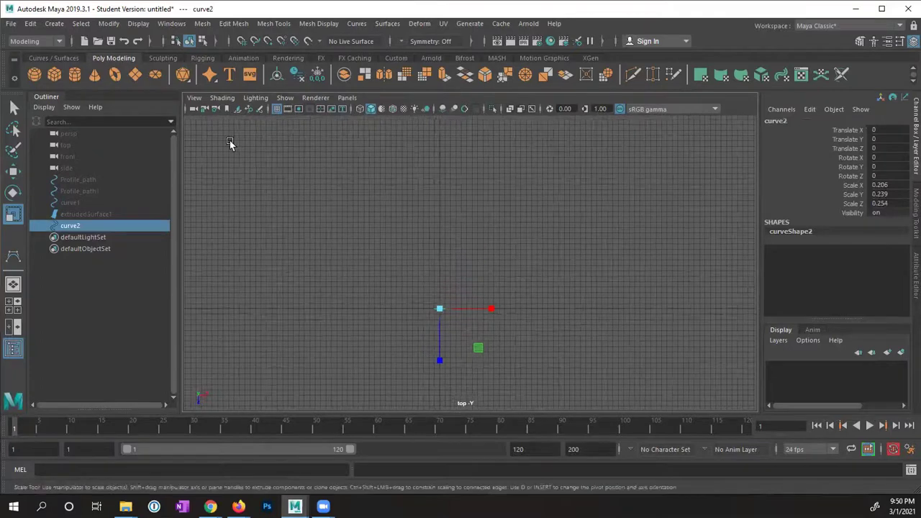
Start the CV Curve Tool and place curve3's first control points near the grid origin.
{"action": "left_click", "coordinate": [56, 25]}
{"action": "mouse_move", "coordinate": [96, 109]}
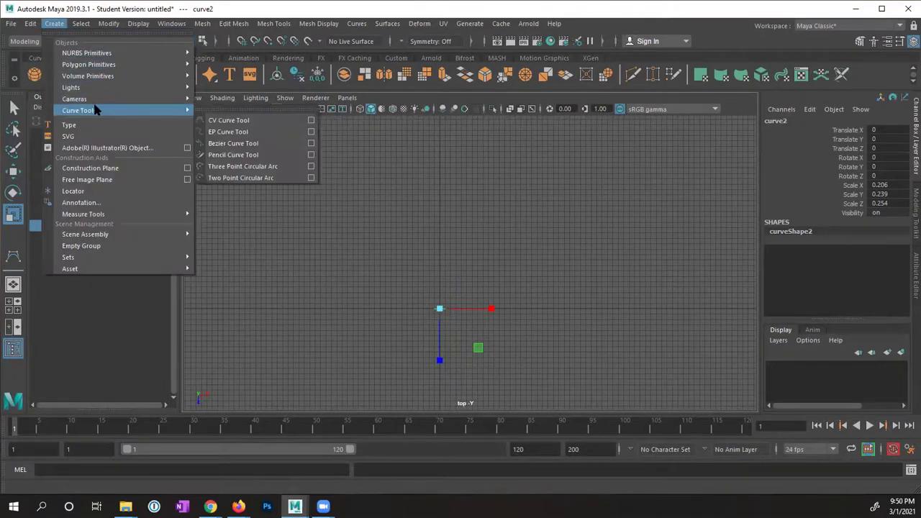
{"action": "left_click", "coordinate": [238, 121]}
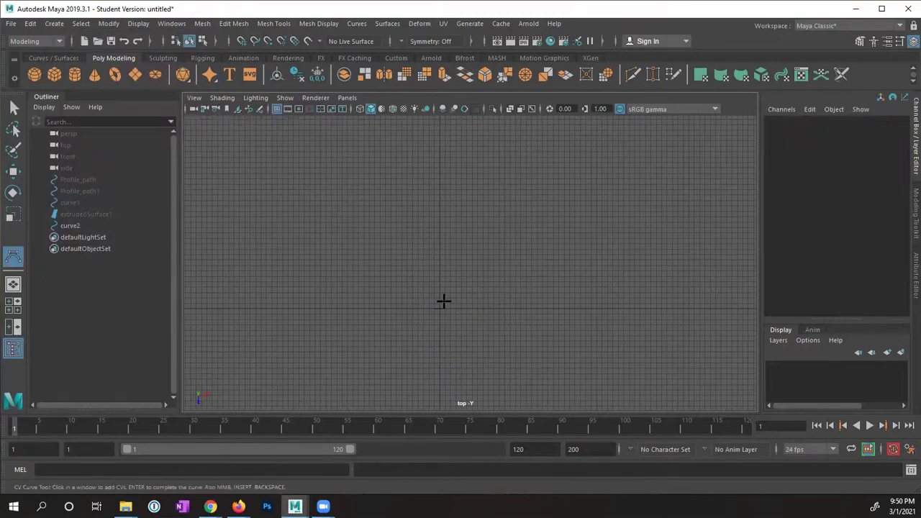
{"action": "scroll", "coordinate": [575, 324], "scroll_direction": "up", "scroll_amount": 3}
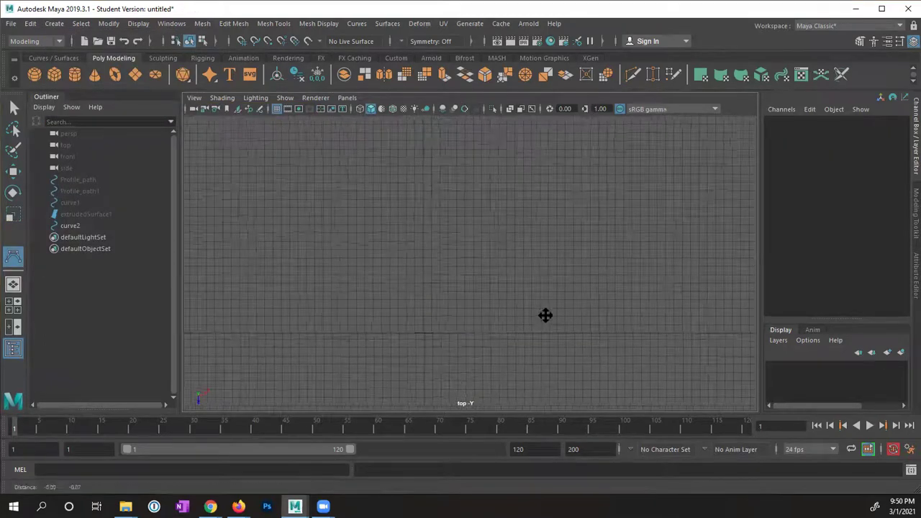
{"action": "left_click", "coordinate": [431, 281]}
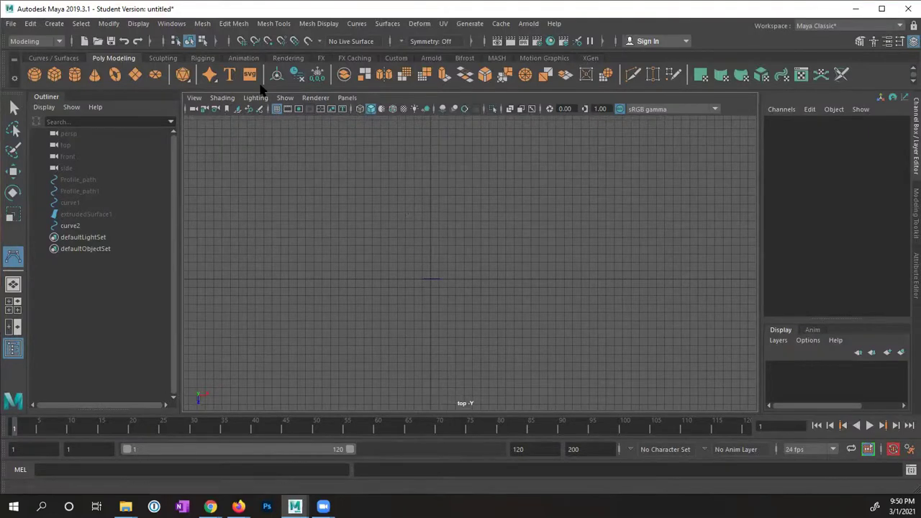
{"action": "left_click", "coordinate": [430, 280]}
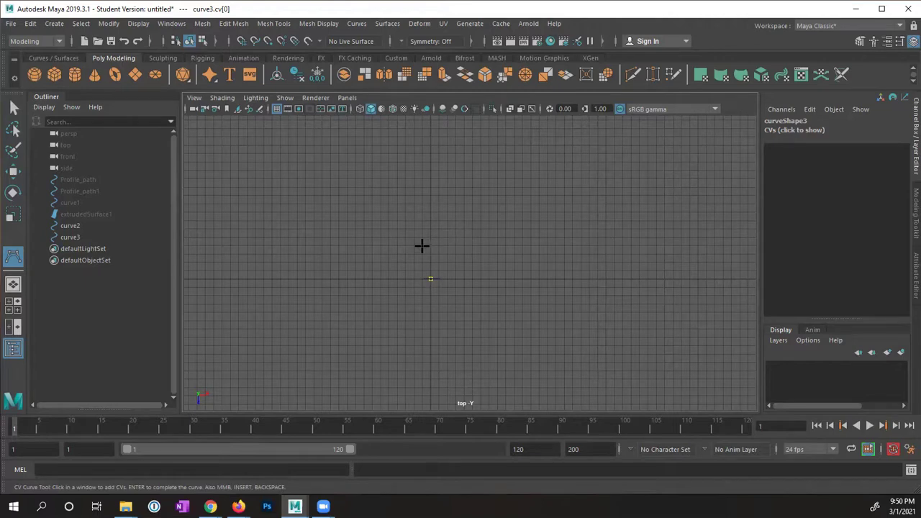
{"action": "middle_click_drag", "start_coordinate": [434, 211], "coordinate": [429, 241], "text": "alt"}
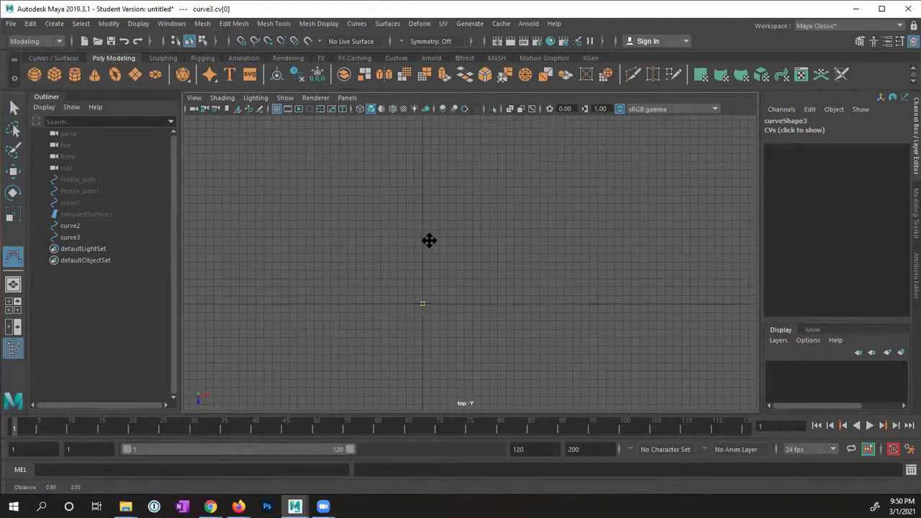
{"action": "left_click", "coordinate": [421, 287]}
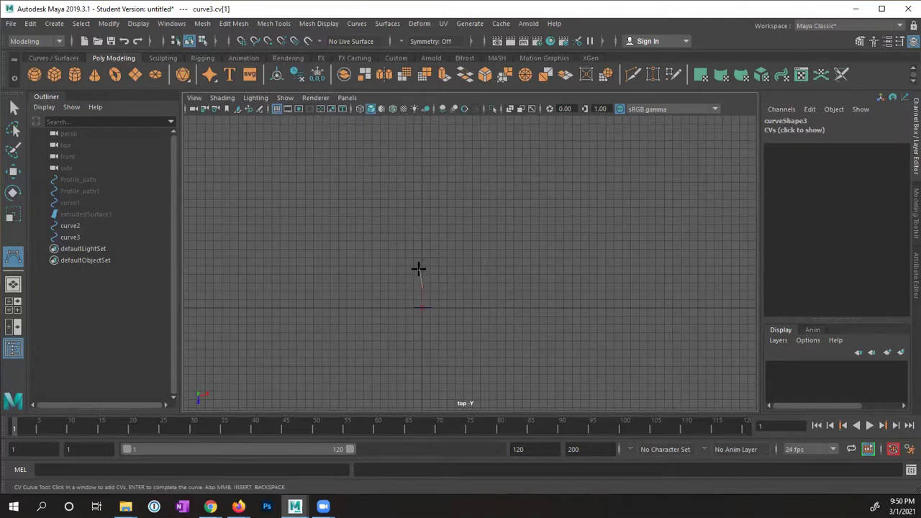
Add CVs up-left, then up-right and back across to complete the S-shaped curve3.
{"action": "left_click", "coordinate": [406, 258]}
{"action": "left_click", "coordinate": [387, 252]}
{"action": "left_click", "coordinate": [375, 247]}
{"action": "left_click", "coordinate": [396, 190]}
{"action": "left_click", "coordinate": [481, 179]}
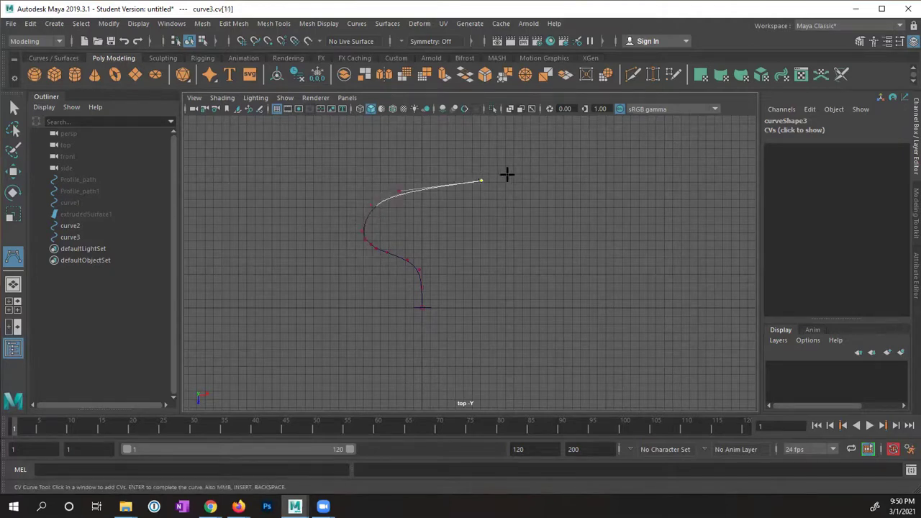
{"action": "middle_click_drag", "start_coordinate": [508, 168], "coordinate": [511, 207], "text": "alt"}
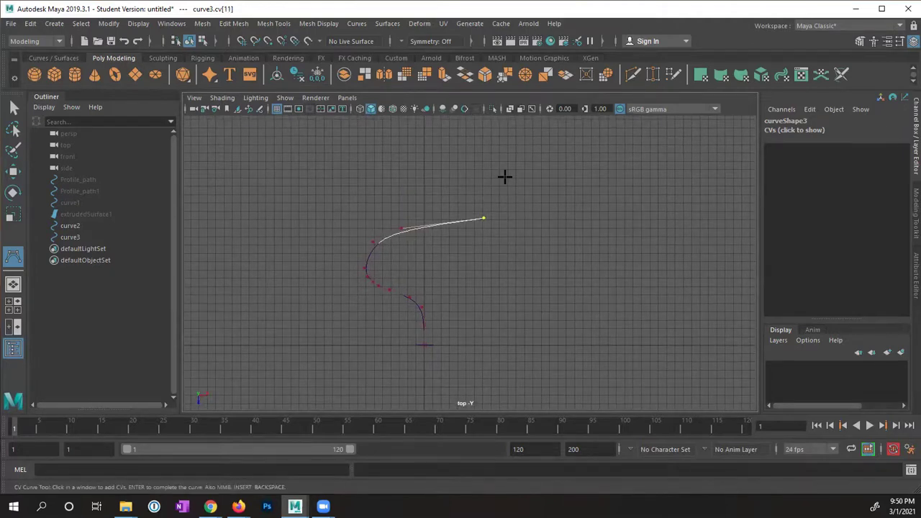
{"action": "left_click", "coordinate": [515, 185]}
{"action": "left_click", "coordinate": [472, 147]}
{"action": "left_click", "coordinate": [403, 139]}
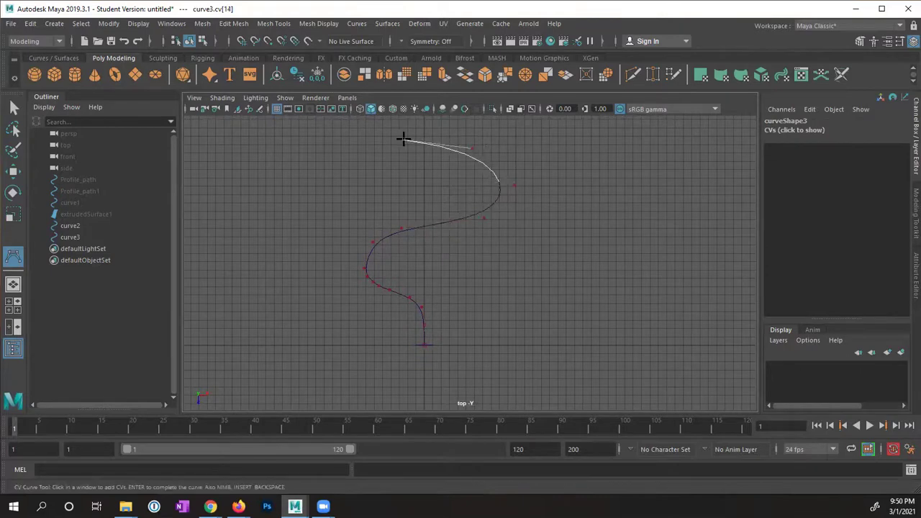
{"action": "middle_click_drag", "start_coordinate": [404, 140], "coordinate": [407, 241], "text": "alt"}
{"action": "left_click", "coordinate": [347, 190]}
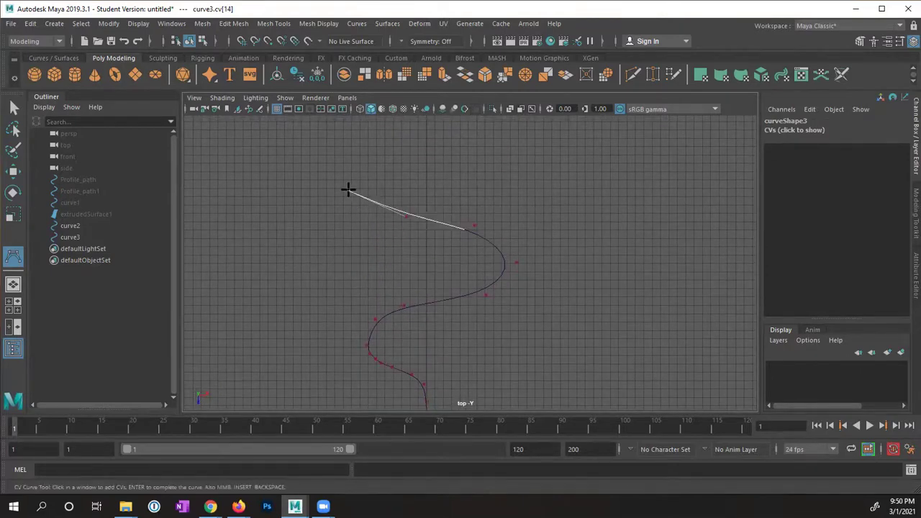
{"action": "mouse_move", "coordinate": [357, 221]}
{"action": "middle_mouse_down", "text": "alt"}
{"action": "mouse_move", "coordinate": [406, 189]}
{"action": "mouse_move", "coordinate": [366, 228]}
{"action": "mouse_move", "coordinate": [367, 215]}
{"action": "mouse_move", "coordinate": [358, 216]}
{"action": "middle_mouse_up", "text": "alt"}
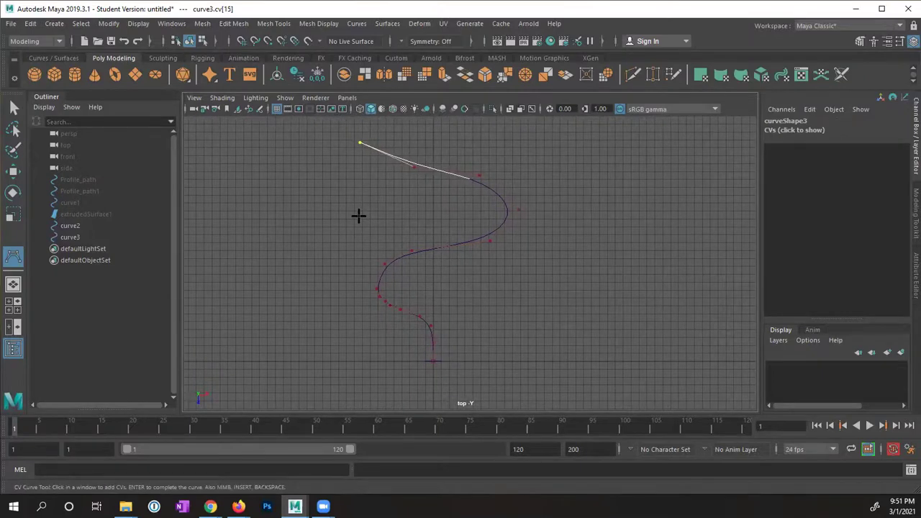
{"action": "key", "text": "r"}
{"action": "key", "text": "space"}
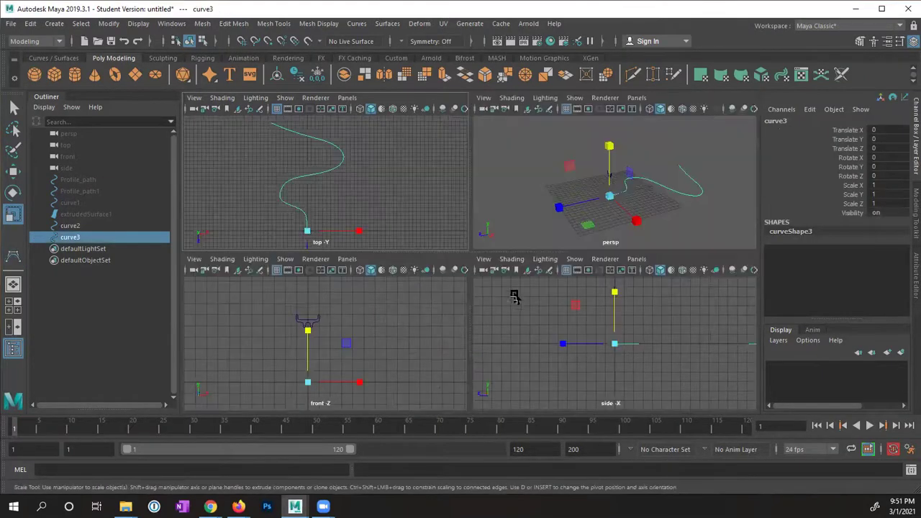
Maximize the perspective view and switch the curve to Control Vertex mode.
{"action": "key", "text": "space"}
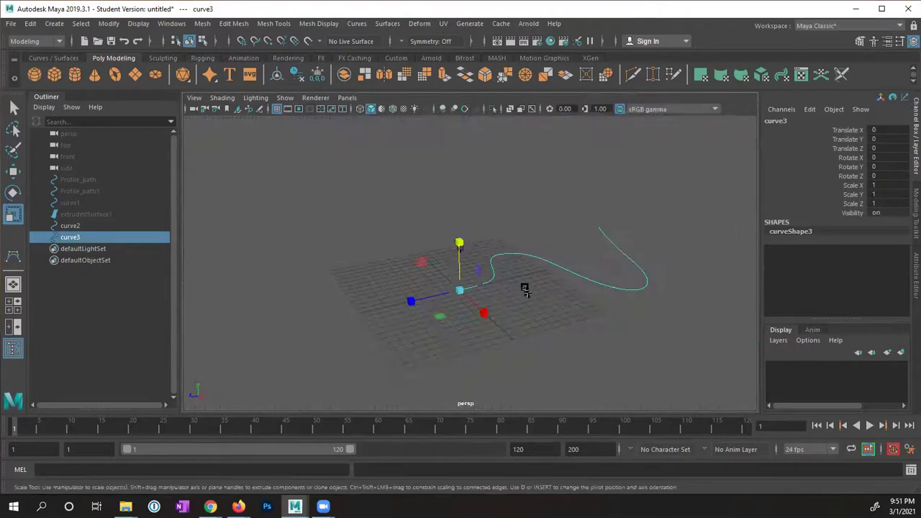
{"action": "left_click_drag", "start_coordinate": [524, 288], "coordinate": [469, 284], "text": "alt"}
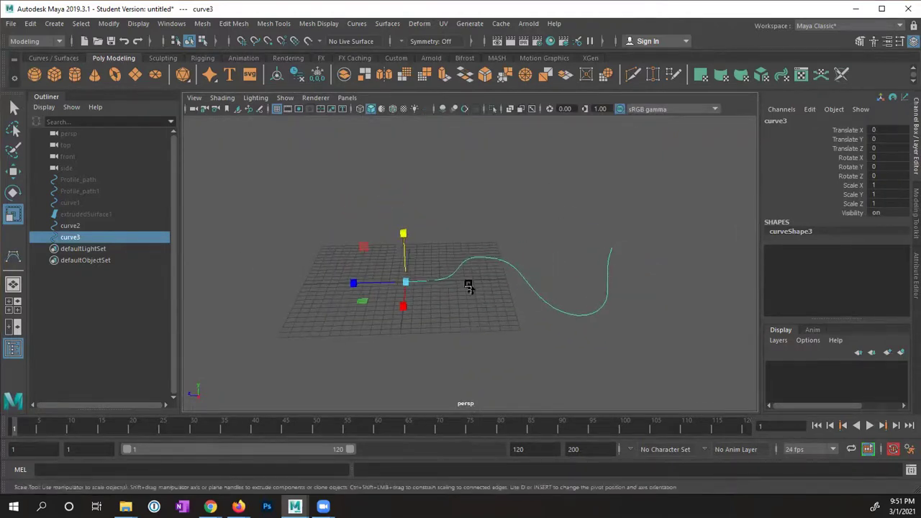
{"action": "right_click", "coordinate": [452, 277]}
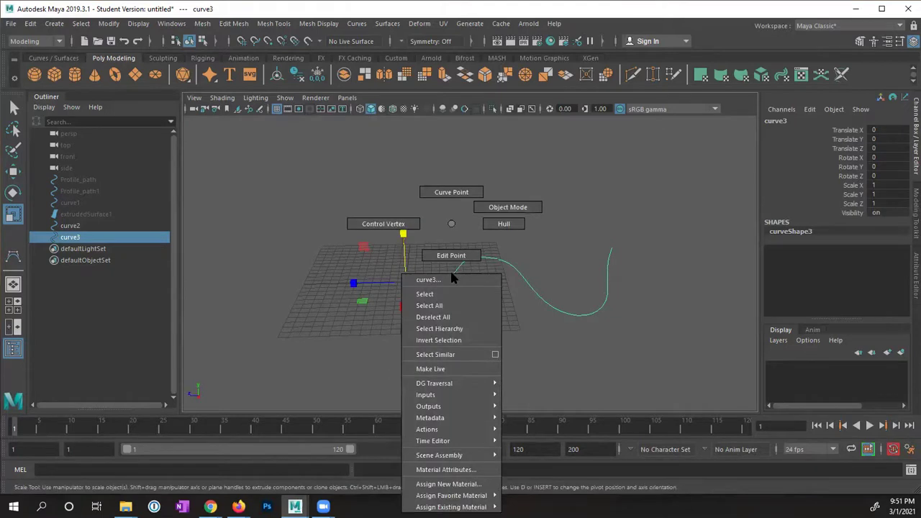
{"action": "left_click", "coordinate": [383, 224]}
{"action": "left_click_drag", "start_coordinate": [441, 308], "coordinate": [477, 291], "text": "alt"}
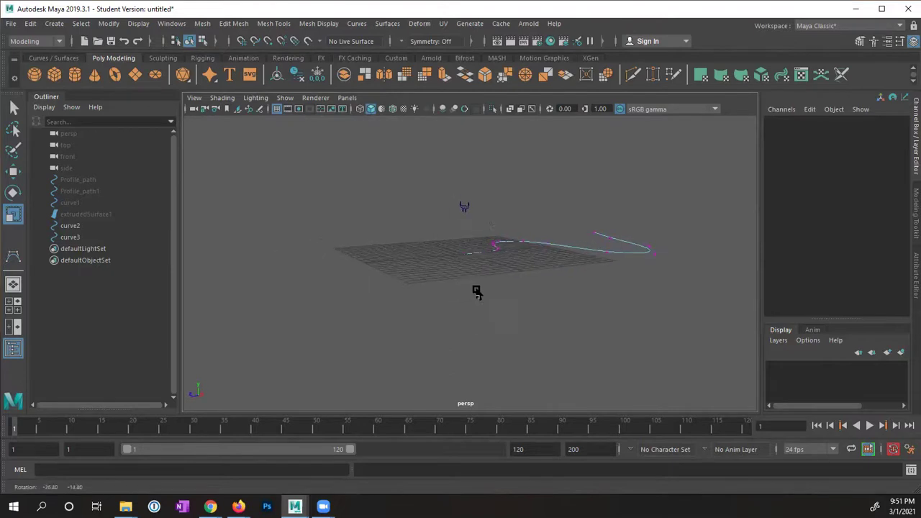
Pick curve3, show its control vertices and marquee-select its starting-section CVs.
{"action": "left_click", "coordinate": [467, 203]}
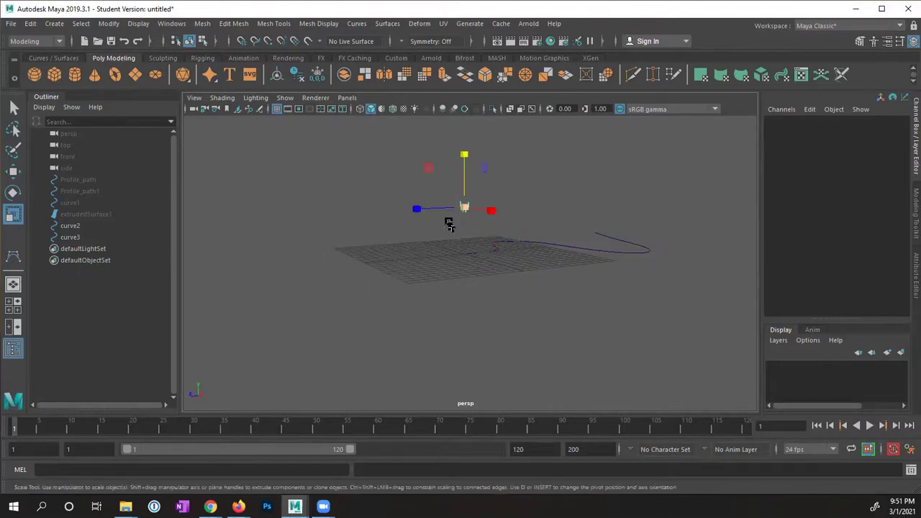
{"action": "left_click", "coordinate": [447, 261]}
{"action": "scroll", "coordinate": [507, 278], "scroll_direction": "up", "scroll_amount": 3}
{"action": "right_click_drag", "start_coordinate": [463, 223], "coordinate": [469, 253]}
{"action": "right_click_drag", "start_coordinate": [436, 224], "coordinate": [407, 222]}
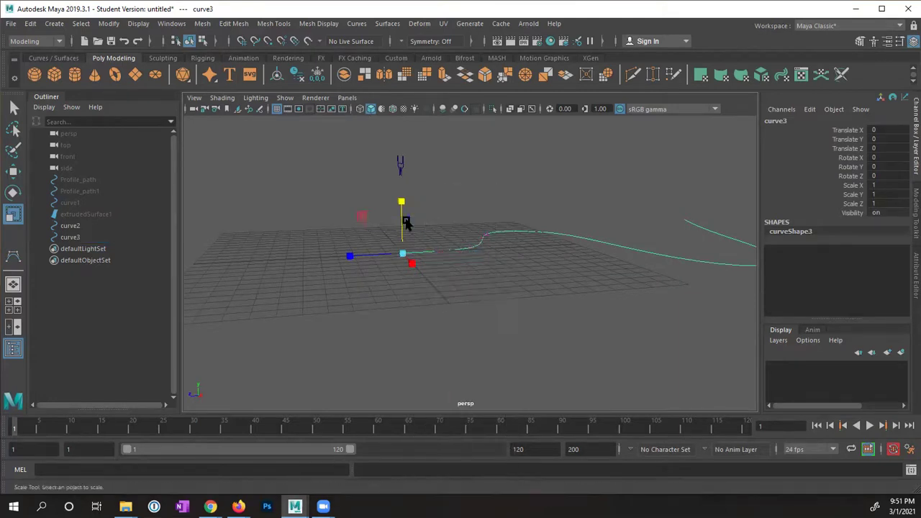
{"action": "left_click_drag", "start_coordinate": [398, 261], "coordinate": [340, 243], "text": "alt"}
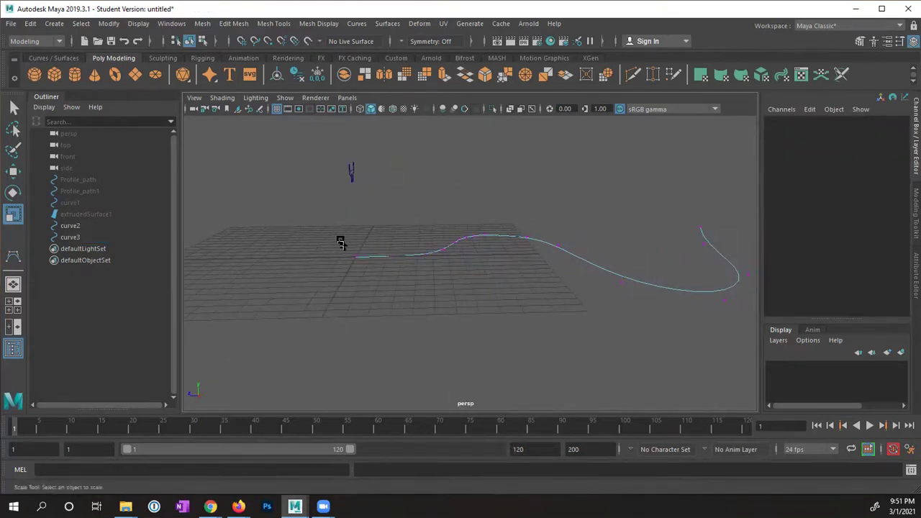
{"action": "left_click_drag", "start_coordinate": [371, 285], "coordinate": [504, 215]}
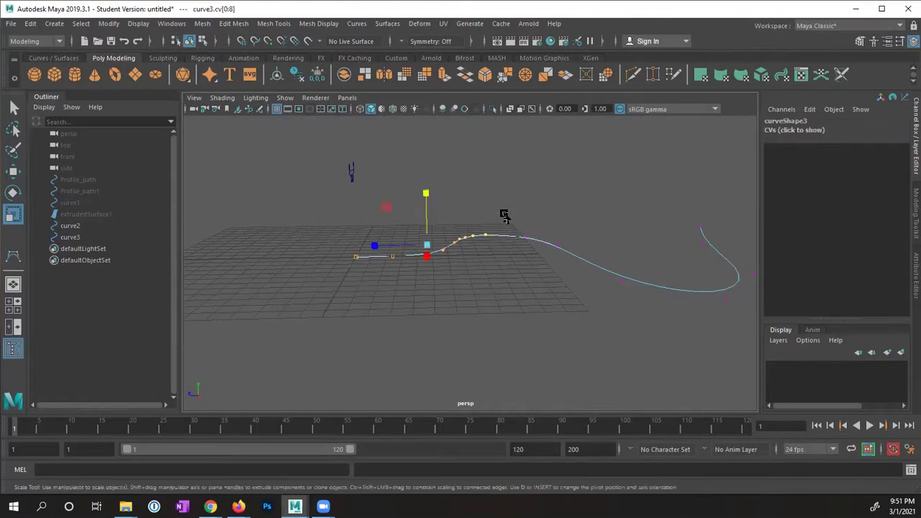
Raise curve3's selected starting CVs high above the grid with the Move tool.
{"action": "key", "text": "w"}
{"action": "left_click_drag", "start_coordinate": [428, 196], "coordinate": [438, 88]}
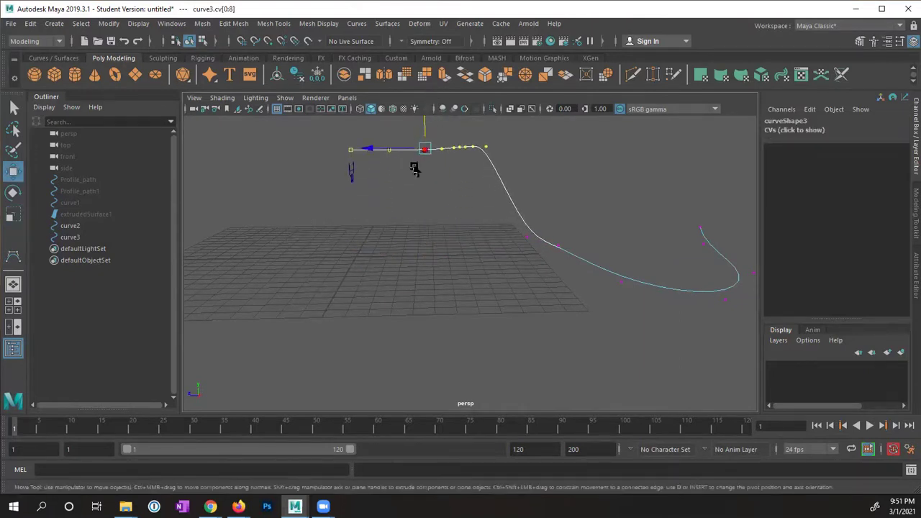
{"action": "left_click_drag", "start_coordinate": [428, 199], "coordinate": [365, 190], "text": "alt"}
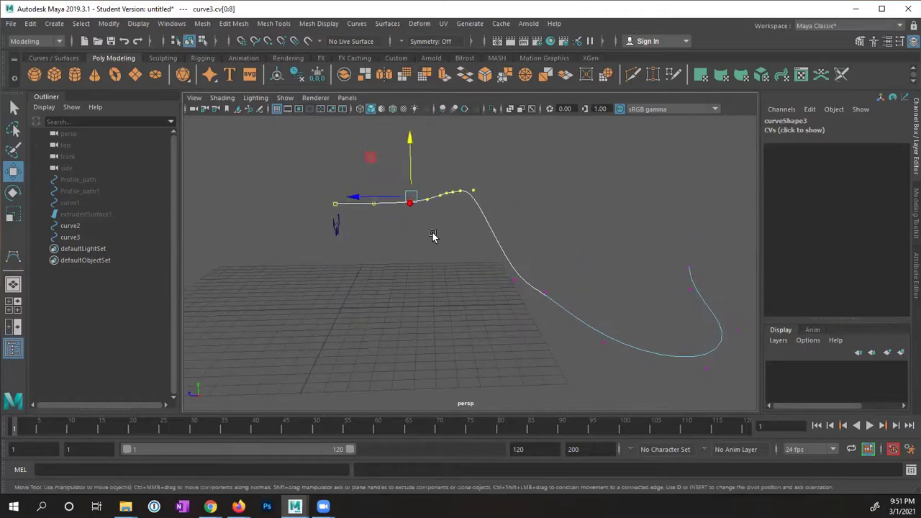
{"action": "left_click_drag", "start_coordinate": [432, 235], "coordinate": [416, 211], "text": "alt"}
{"action": "left_click_drag", "start_coordinate": [441, 141], "coordinate": [437, 146]}
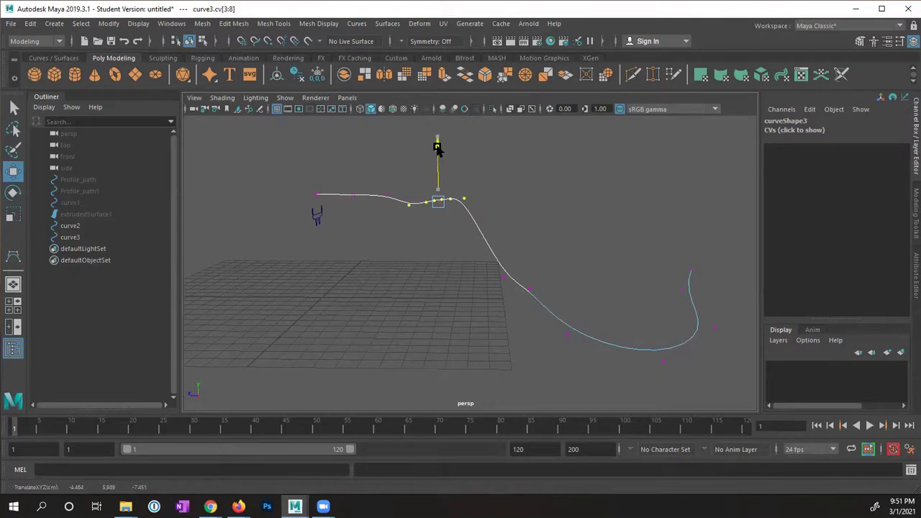
Fine-tune individual raised CVs, lowering and lifting them to smooth curve3's bends.
{"action": "left_click_drag", "start_coordinate": [502, 168], "coordinate": [428, 223]}
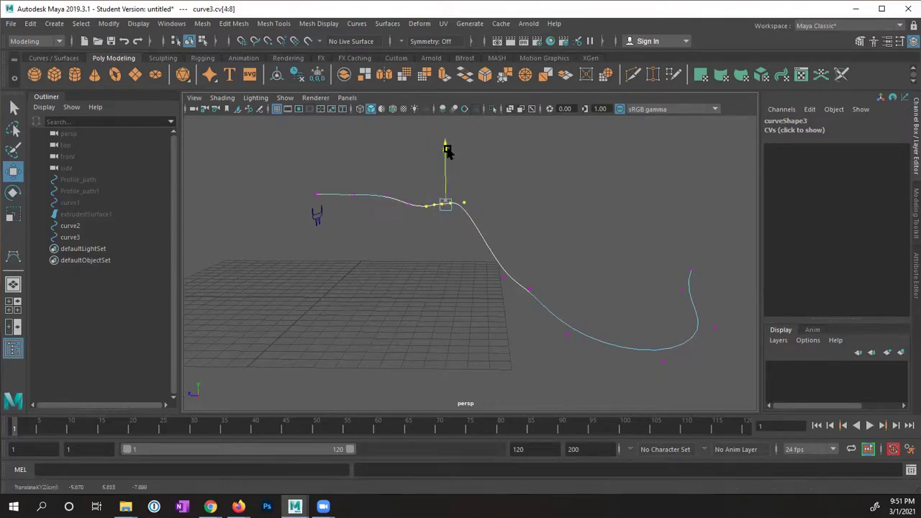
{"action": "left_click_drag", "start_coordinate": [447, 149], "coordinate": [424, 178], "text": "alt"}
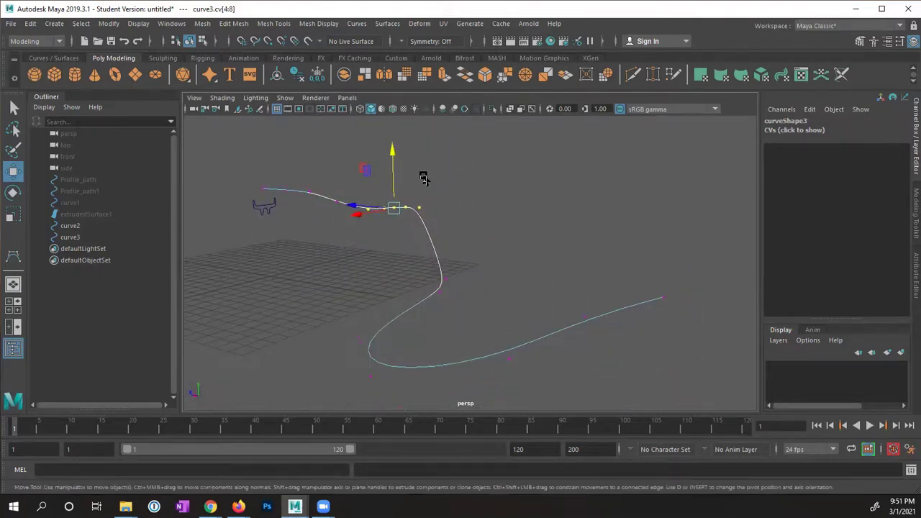
{"action": "left_click_drag", "start_coordinate": [385, 227], "coordinate": [387, 227]}
{"action": "left_click_drag", "start_coordinate": [407, 149], "coordinate": [408, 159]}
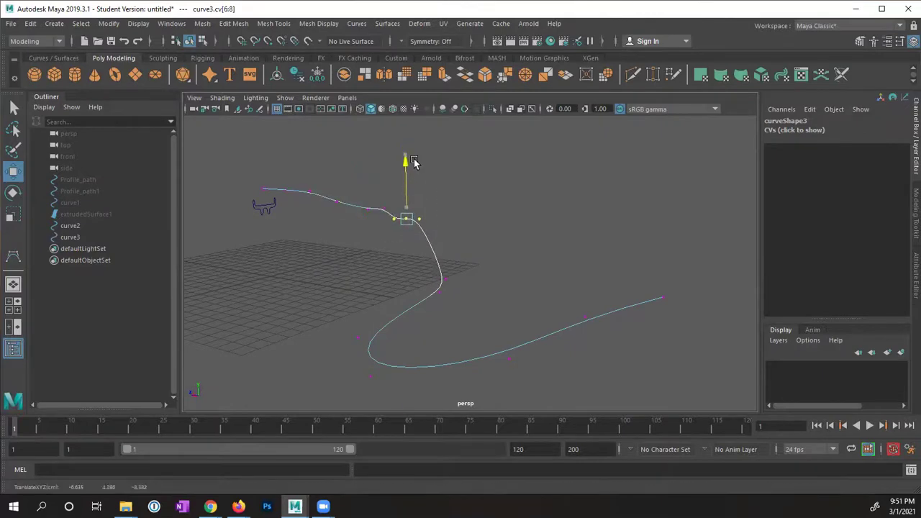
{"action": "left_click_drag", "start_coordinate": [309, 248], "coordinate": [455, 235], "text": "alt"}
{"action": "left_click_drag", "start_coordinate": [461, 171], "coordinate": [461, 183]}
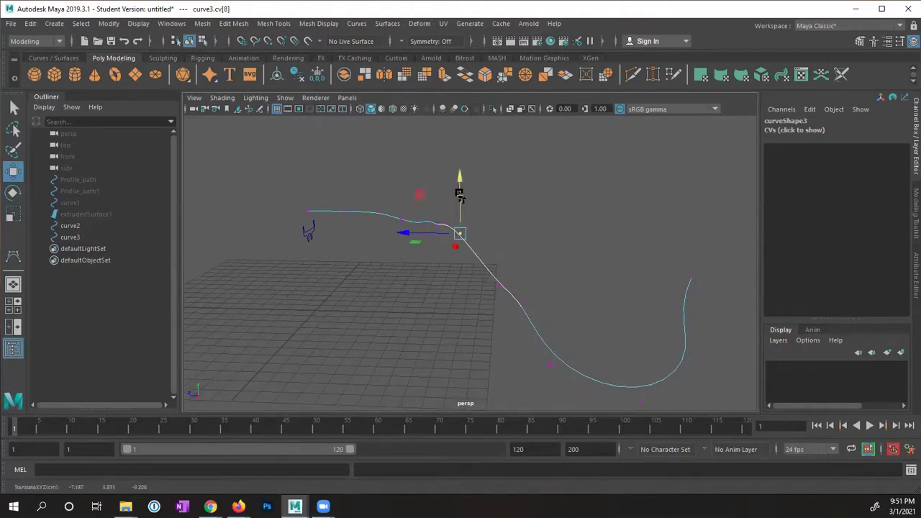
{"action": "left_click_drag", "start_coordinate": [377, 230], "coordinate": [360, 216], "text": "alt"}
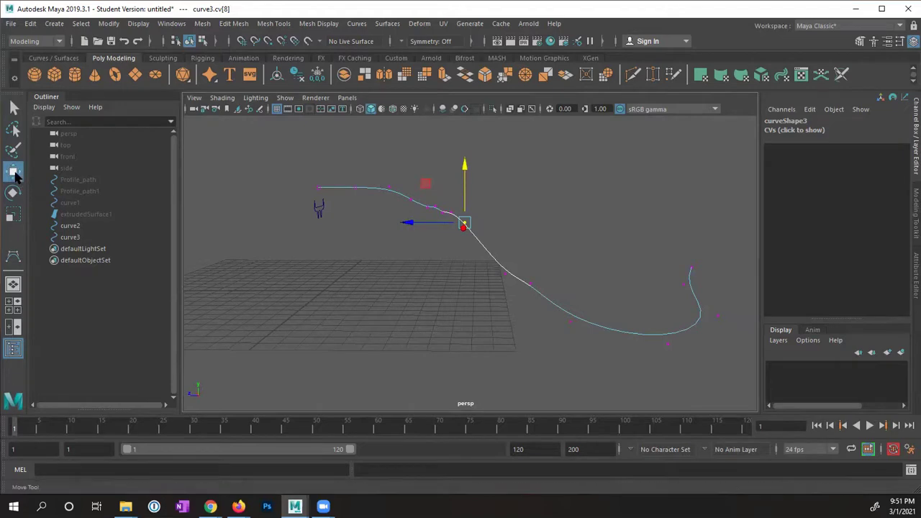
{"action": "left_click_drag", "start_coordinate": [401, 222], "coordinate": [477, 250], "text": "alt"}
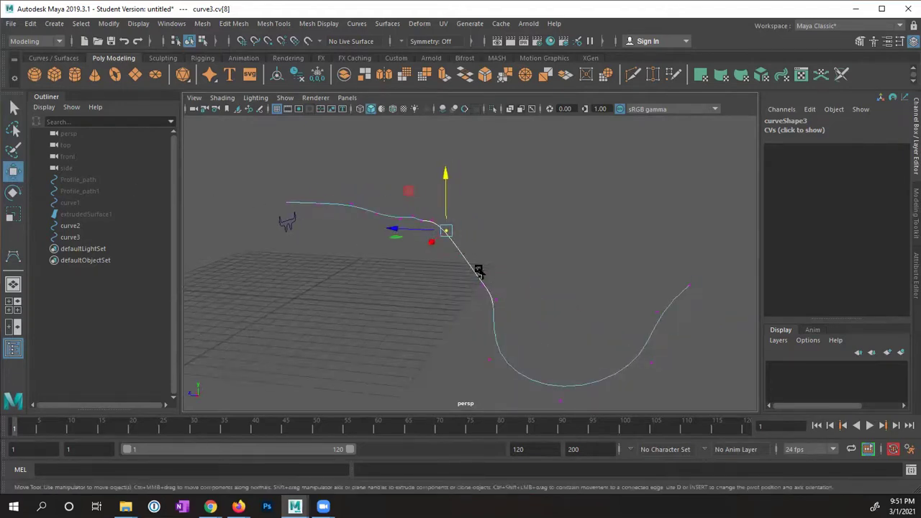
{"action": "left_click_drag", "start_coordinate": [474, 298], "coordinate": [475, 296]}
{"action": "left_click_drag", "start_coordinate": [484, 232], "coordinate": [485, 218]}
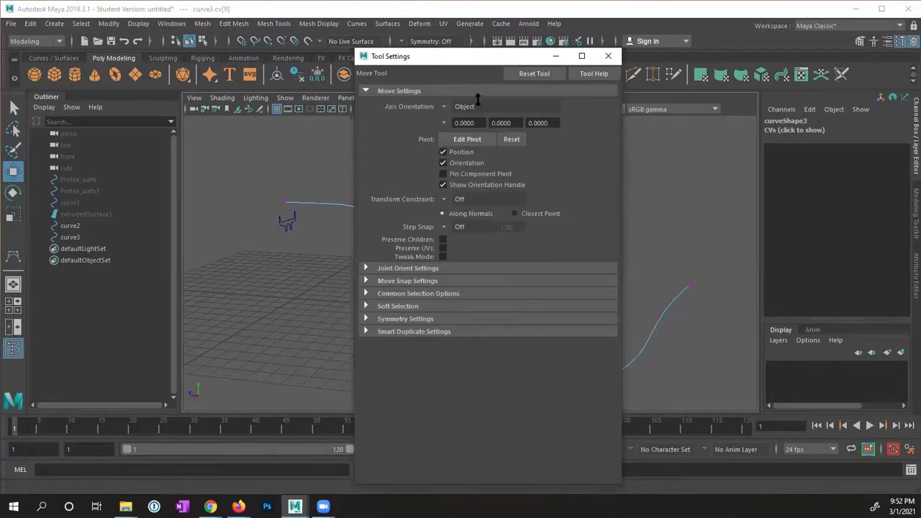
Turn on Soft Select with a 10.80 falloff radius in the Move Tool settings.
{"action": "left_click_drag", "start_coordinate": [477, 98], "coordinate": [440, 64]}
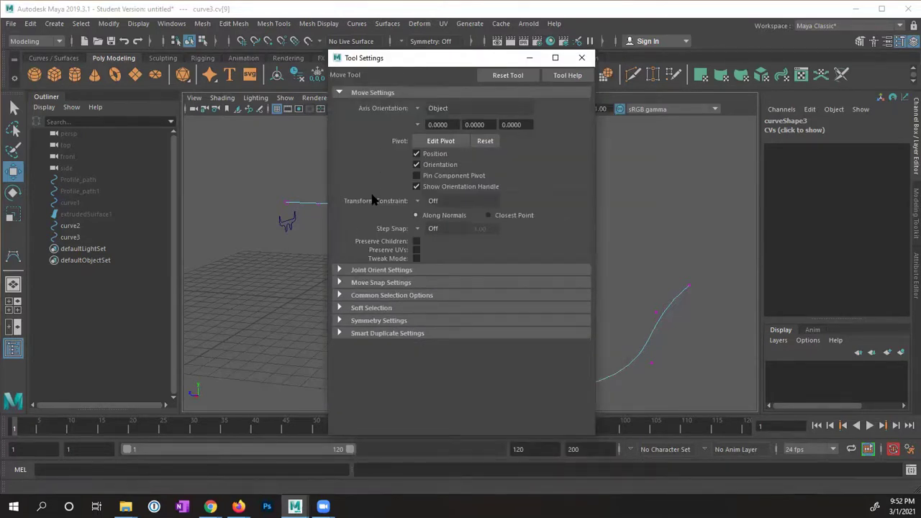
{"action": "left_click", "coordinate": [340, 308]}
{"action": "scroll", "coordinate": [444, 327], "scroll_direction": "down", "scroll_amount": 3}
{"action": "left_click", "coordinate": [416, 253]}
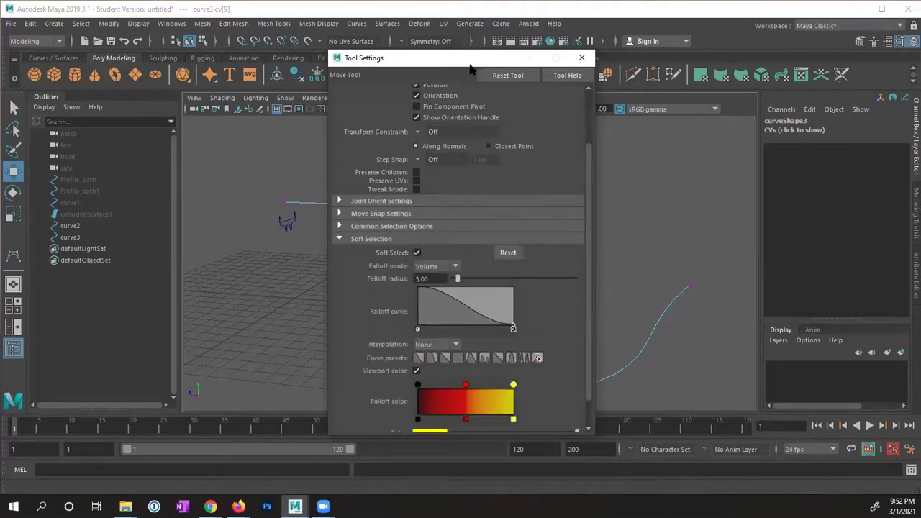
{"action": "left_click_drag", "start_coordinate": [469, 64], "coordinate": [731, 54]}
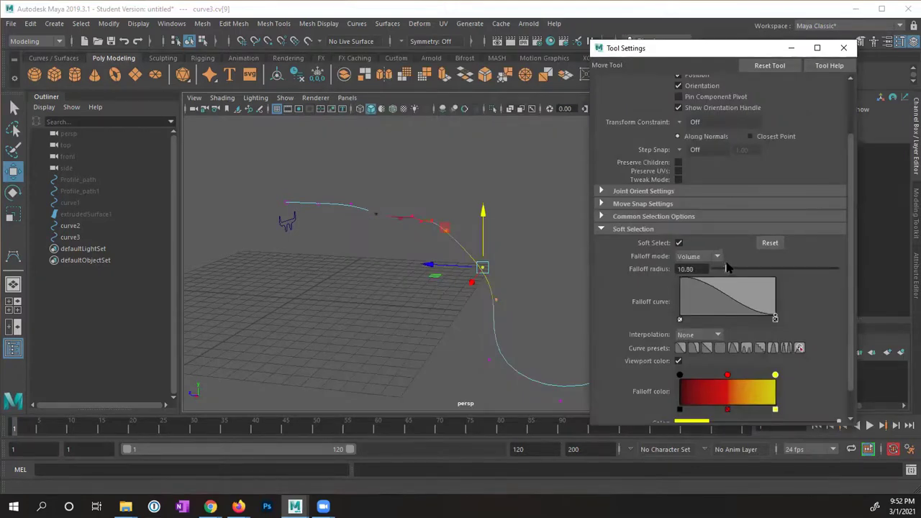
Soft-move curve3's vertex 6 and end vertices to bend the path up and down.
{"action": "left_click", "coordinate": [422, 223]}
{"action": "mouse_move", "coordinate": [422, 167]}
{"action": "left_mouse_down"}
{"action": "mouse_move", "coordinate": [421, 179]}
{"action": "mouse_move", "coordinate": [422, 148]}
{"action": "mouse_move", "coordinate": [425, 179]}
{"action": "mouse_move", "coordinate": [428, 168]}
{"action": "left_mouse_up"}
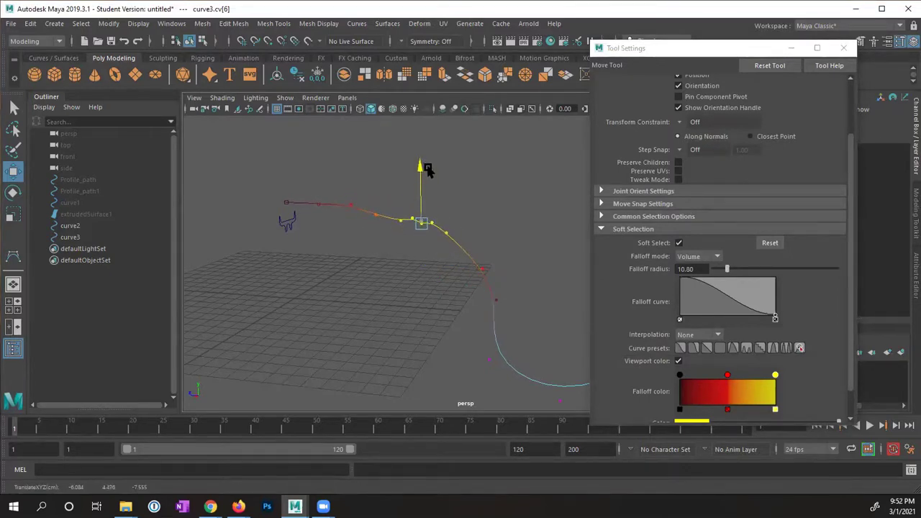
{"action": "left_click_drag", "start_coordinate": [464, 246], "coordinate": [416, 272], "text": "alt"}
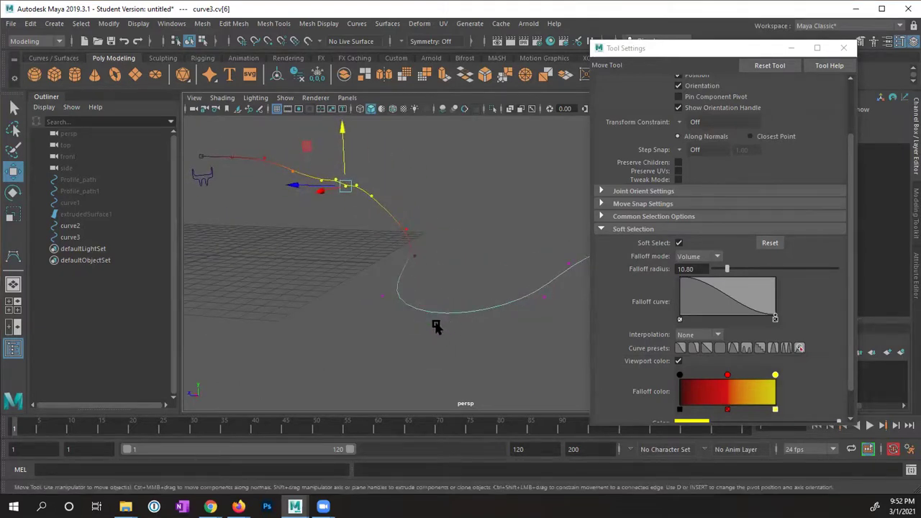
{"action": "left_click", "coordinate": [402, 240]}
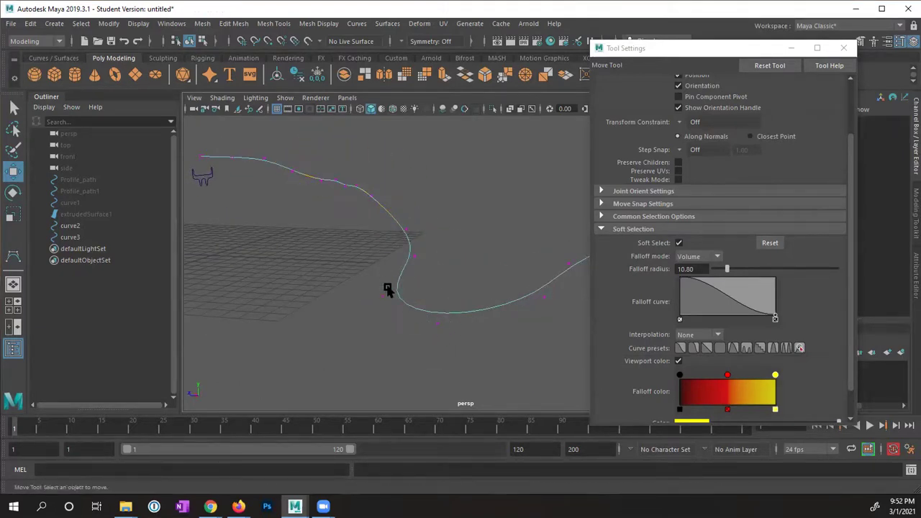
{"action": "left_click", "coordinate": [388, 291]}
{"action": "left_click_drag", "start_coordinate": [381, 241], "coordinate": [237, 196]}
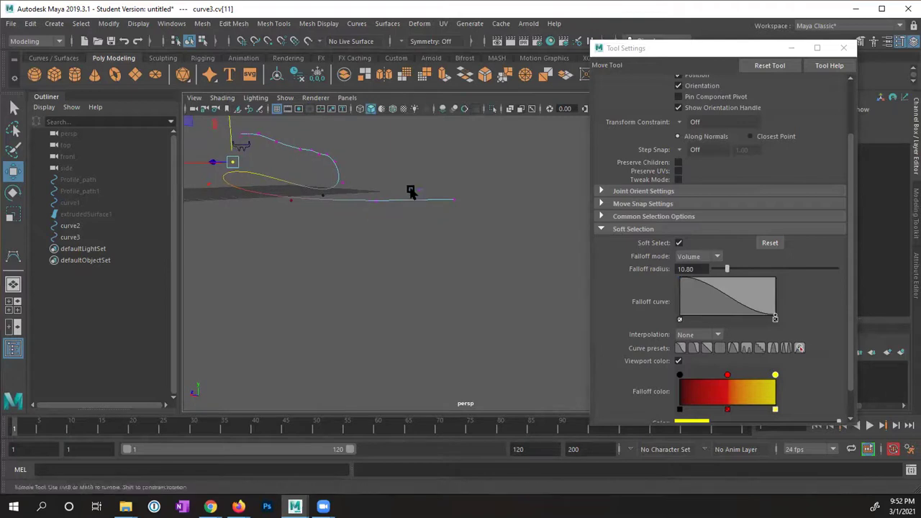
{"action": "left_click_drag", "start_coordinate": [411, 194], "coordinate": [449, 205], "text": "alt"}
{"action": "left_click_drag", "start_coordinate": [467, 145], "coordinate": [467, 202]}
{"action": "left_click_drag", "start_coordinate": [384, 215], "coordinate": [389, 196]}
{"action": "left_click_drag", "start_coordinate": [387, 151], "coordinate": [416, 253]}
Raise and lower more CVs near curve3's start, then turn Soft Select off.
{"action": "left_click_drag", "start_coordinate": [232, 283], "coordinate": [286, 296], "text": "alt"}
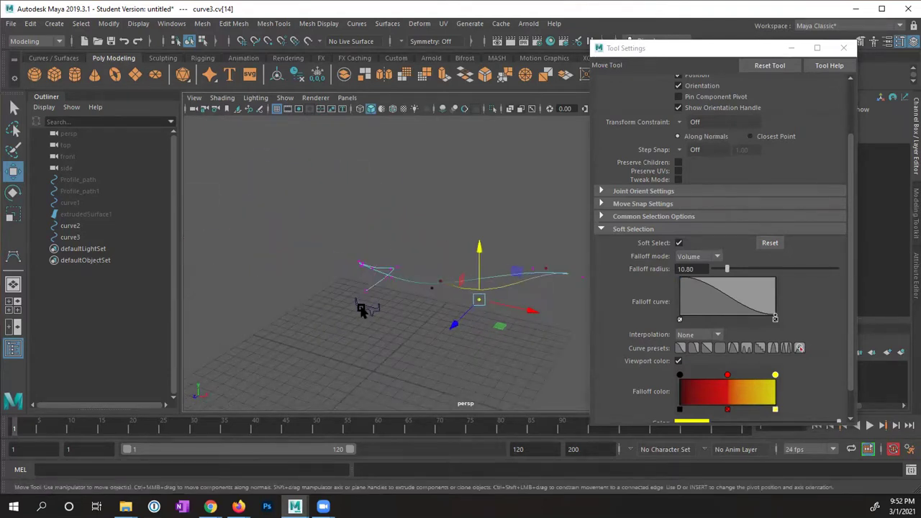
{"action": "left_click_drag", "start_coordinate": [362, 310], "coordinate": [348, 285], "text": "alt"}
{"action": "left_click", "coordinate": [327, 258]}
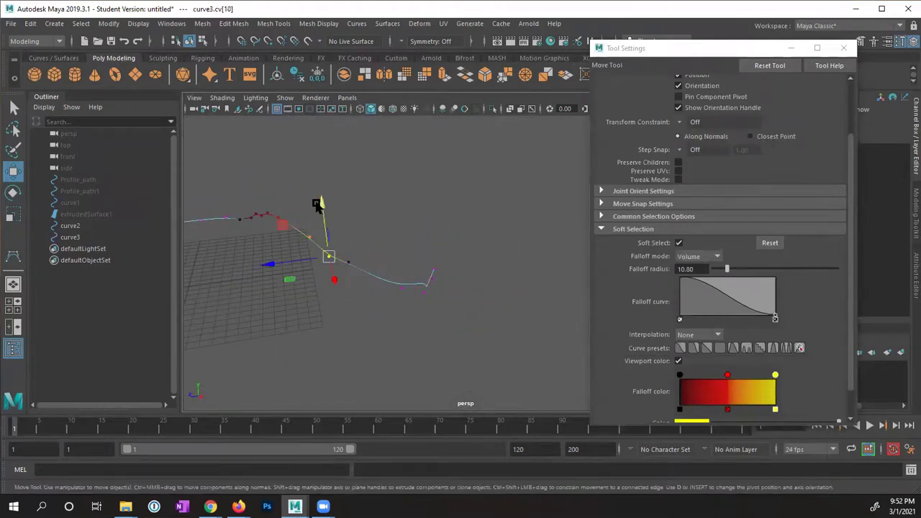
{"action": "left_click_drag", "start_coordinate": [317, 205], "coordinate": [295, 239]}
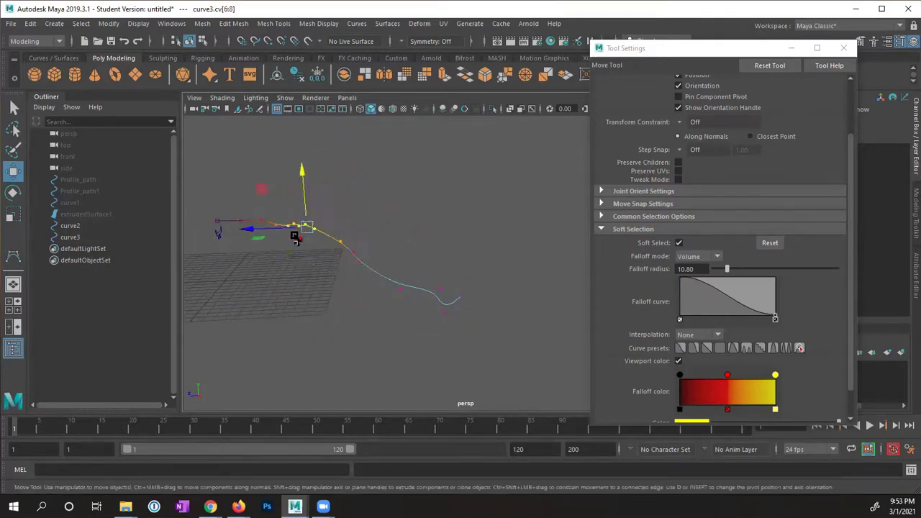
{"action": "left_click_drag", "start_coordinate": [302, 176], "coordinate": [298, 183]}
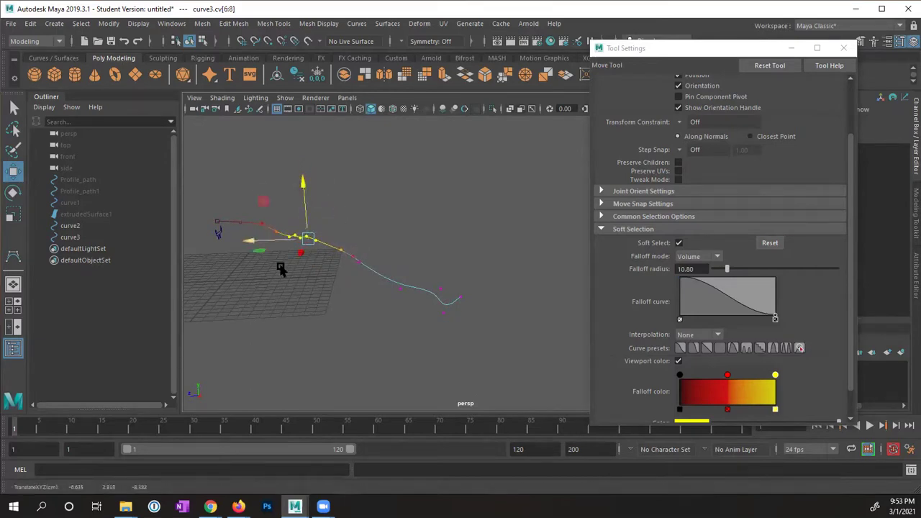
{"action": "left_click_drag", "start_coordinate": [282, 268], "coordinate": [343, 271], "text": "alt"}
{"action": "left_click_drag", "start_coordinate": [349, 215], "coordinate": [299, 216]}
{"action": "left_click", "coordinate": [297, 242]}
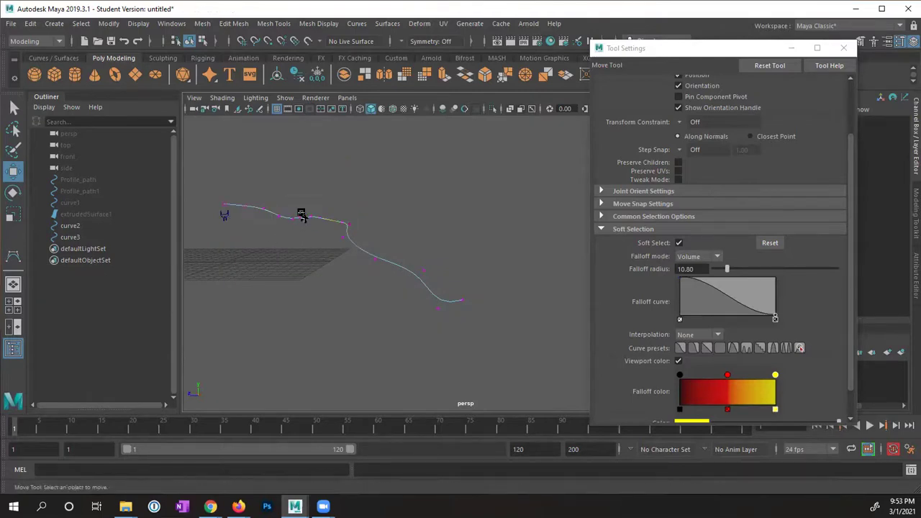
{"action": "left_click", "coordinate": [301, 218]}
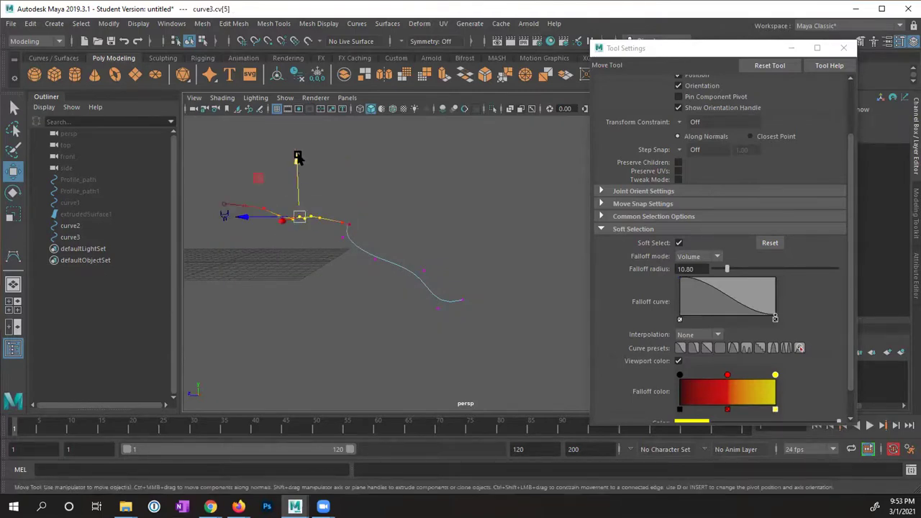
{"action": "left_click_drag", "start_coordinate": [298, 159], "coordinate": [614, 337]}
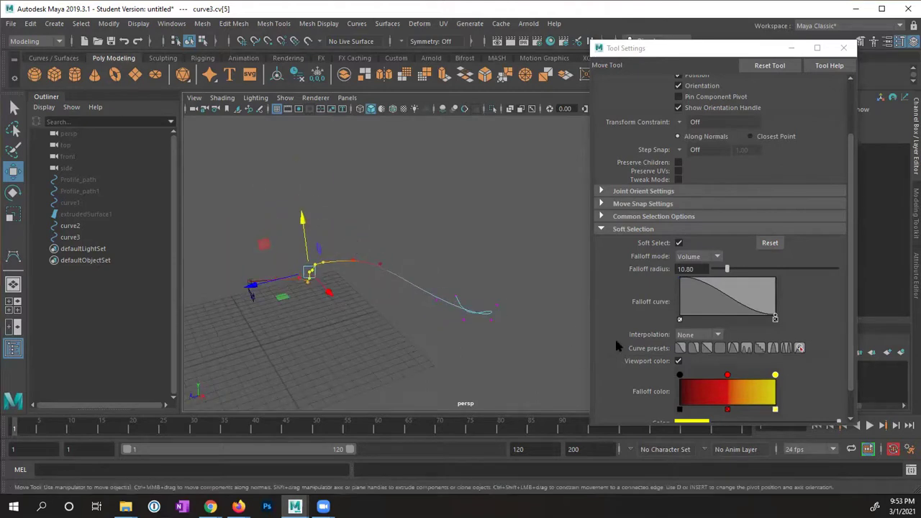
{"action": "left_click", "coordinate": [679, 244]}
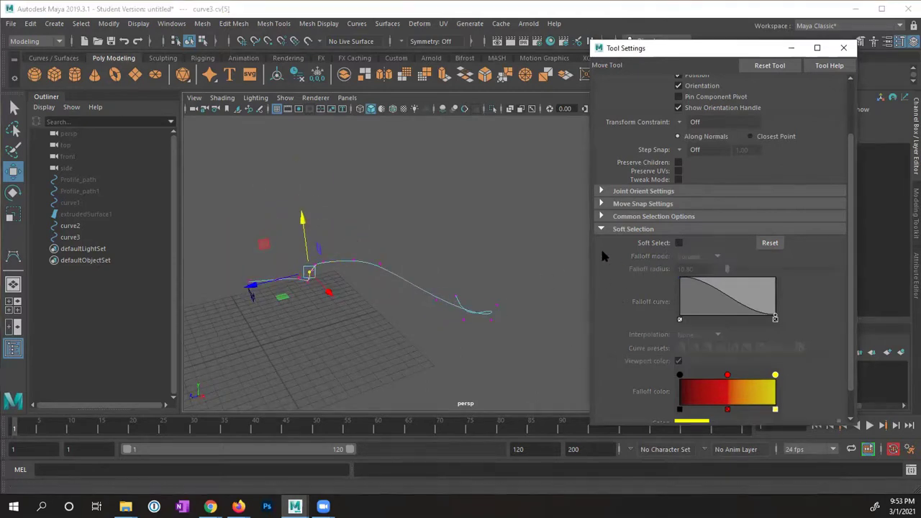
Return to Object Mode, select the profile curve2 and move it down.
{"action": "left_click_drag", "start_coordinate": [357, 276], "coordinate": [315, 286], "text": "alt"}
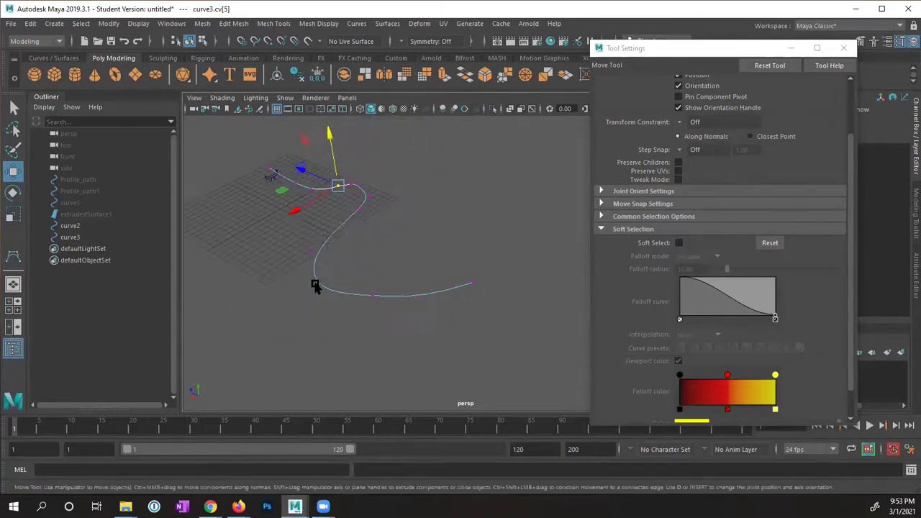
{"action": "right_click", "coordinate": [333, 230]}
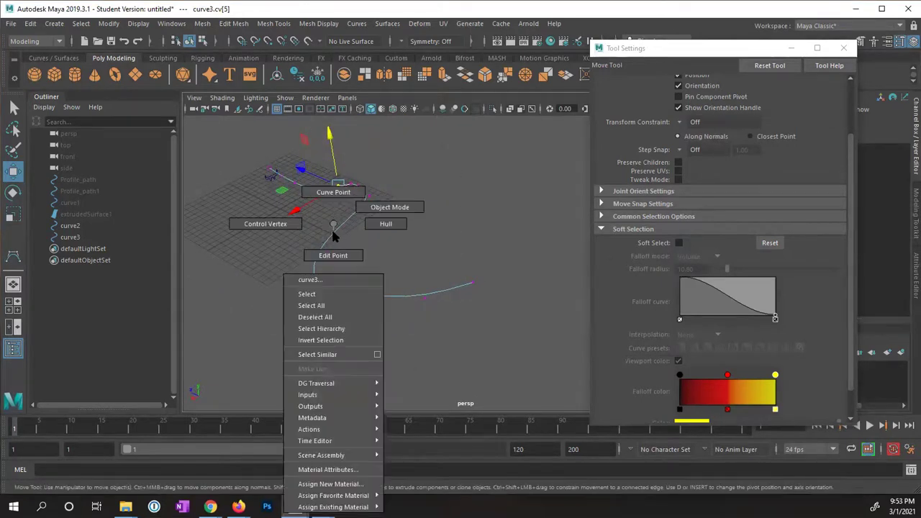
{"action": "left_click", "coordinate": [370, 207]}
{"action": "left_click_drag", "start_coordinate": [316, 241], "coordinate": [355, 256], "text": "alt"}
{"action": "left_click", "coordinate": [297, 312]}
{"action": "left_click_drag", "start_coordinate": [298, 312], "coordinate": [415, 222], "text": "alt"}
{"action": "left_click", "coordinate": [247, 301]}
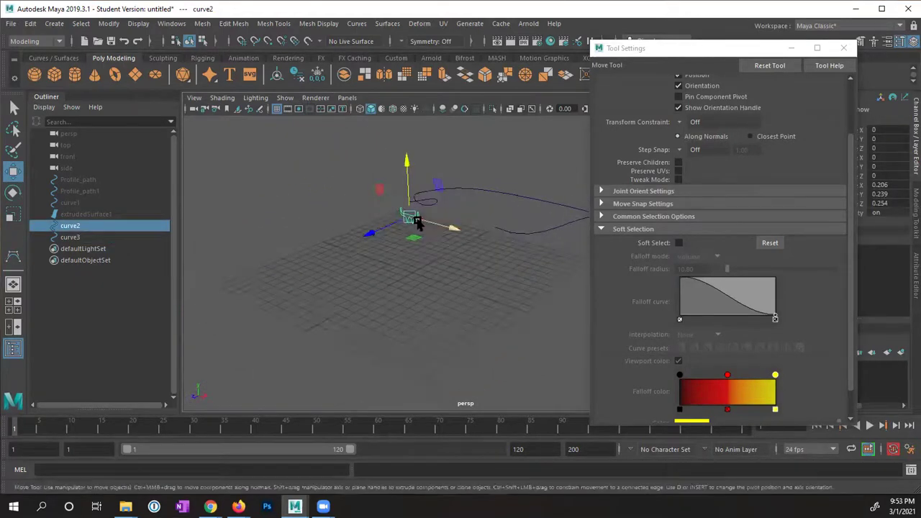
{"action": "left_click_drag", "start_coordinate": [409, 161], "coordinate": [411, 259]}
Align curve2 with the path's start using the front view, ending at Translate Y 1.249.
{"action": "key", "text": "space"}
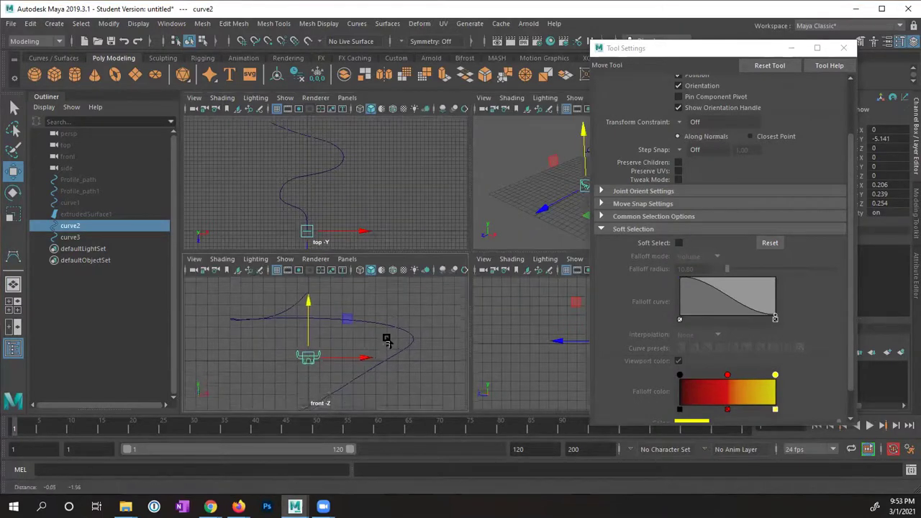
{"action": "key", "text": "space"}
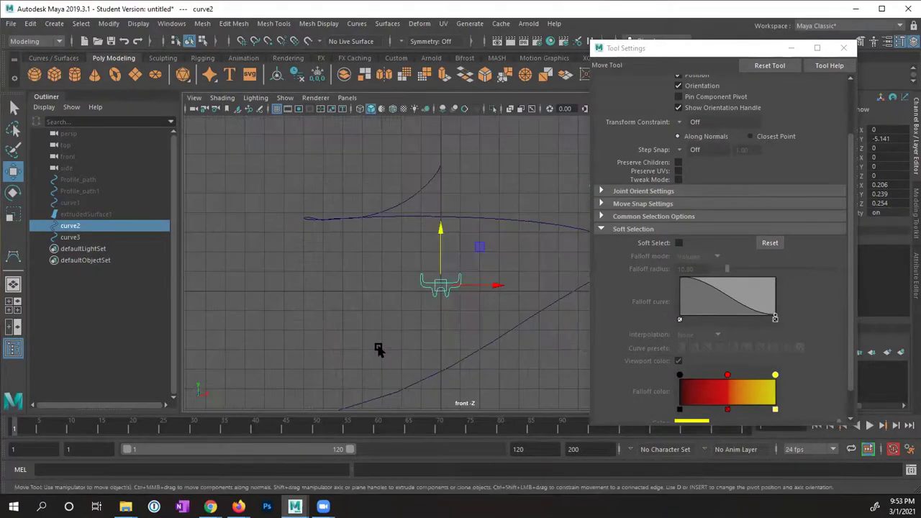
{"action": "scroll", "coordinate": [453, 329], "scroll_direction": "up", "scroll_amount": 3}
{"action": "middle_click_drag", "start_coordinate": [461, 328], "coordinate": [421, 305], "text": "alt"}
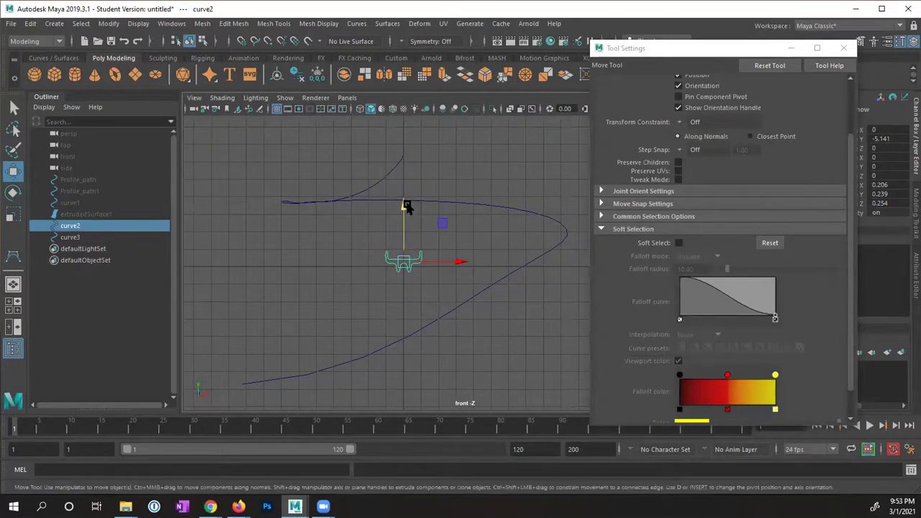
{"action": "left_click_drag", "start_coordinate": [405, 206], "coordinate": [416, 102]}
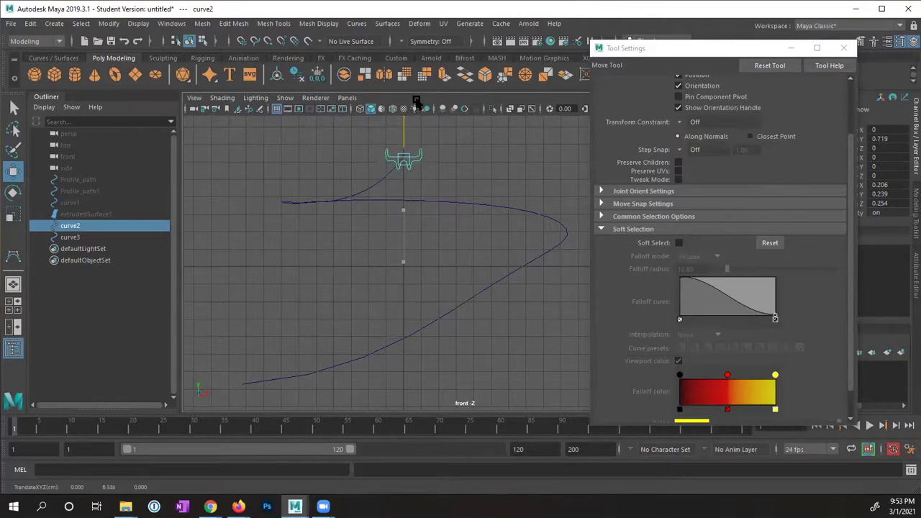
{"action": "key", "text": "space"}
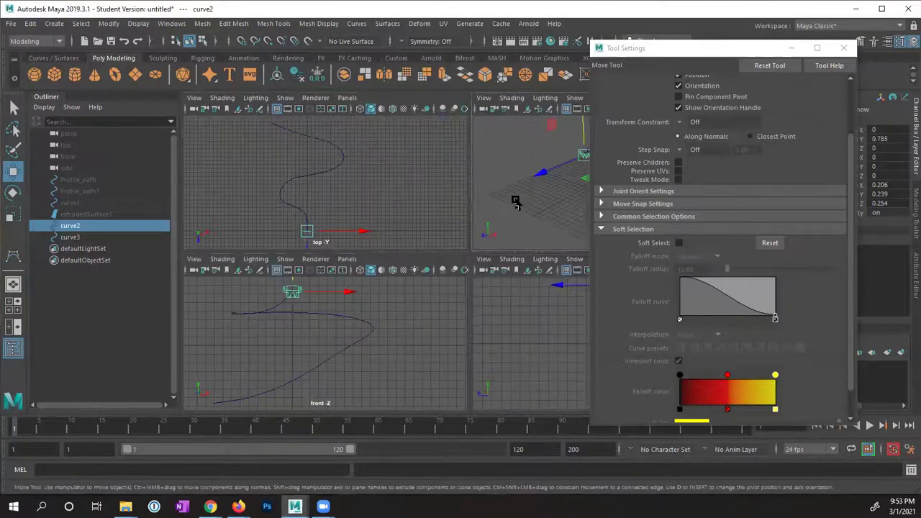
{"action": "key", "text": "space"}
{"action": "left_click_drag", "start_coordinate": [480, 259], "coordinate": [358, 274], "text": "alt"}
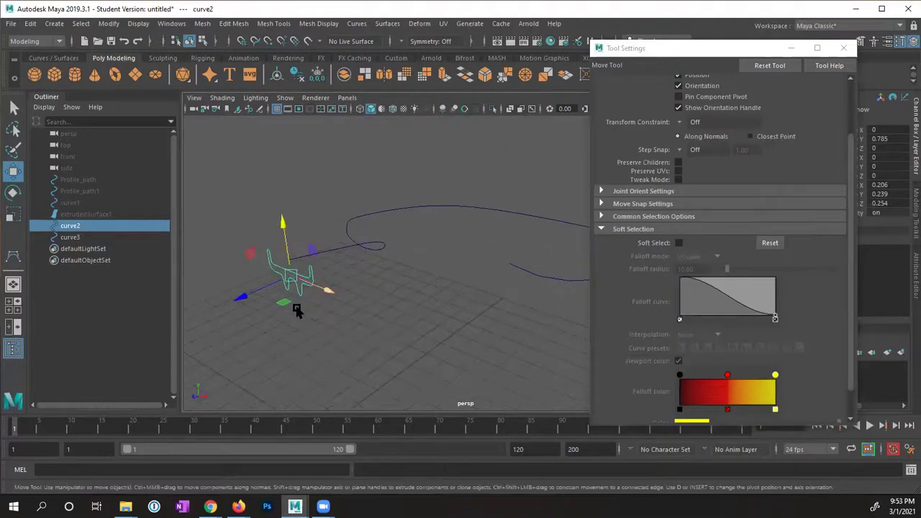
{"action": "left_click_drag", "start_coordinate": [296, 310], "coordinate": [388, 281], "text": "alt"}
{"action": "mouse_move", "coordinate": [404, 227]}
{"action": "left_mouse_down"}
{"action": "mouse_move", "coordinate": [403, 197]}
{"action": "mouse_move", "coordinate": [429, 251]}
{"action": "mouse_move", "coordinate": [391, 264]}
{"action": "mouse_move", "coordinate": [516, 276]}
{"action": "mouse_move", "coordinate": [396, 254]}
{"action": "mouse_move", "coordinate": [393, 280]}
{"action": "mouse_move", "coordinate": [403, 266]}
{"action": "mouse_move", "coordinate": [396, 257]}
{"action": "mouse_move", "coordinate": [355, 267]}
{"action": "mouse_move", "coordinate": [438, 290]}
{"action": "mouse_move", "coordinate": [345, 269]}
{"action": "mouse_move", "coordinate": [421, 232]}
{"action": "left_mouse_up"}
Adjust the height of curve3's peak CV, return to Object Mode and close Tool Settings.
{"action": "right_click_drag", "start_coordinate": [464, 205], "coordinate": [417, 208]}
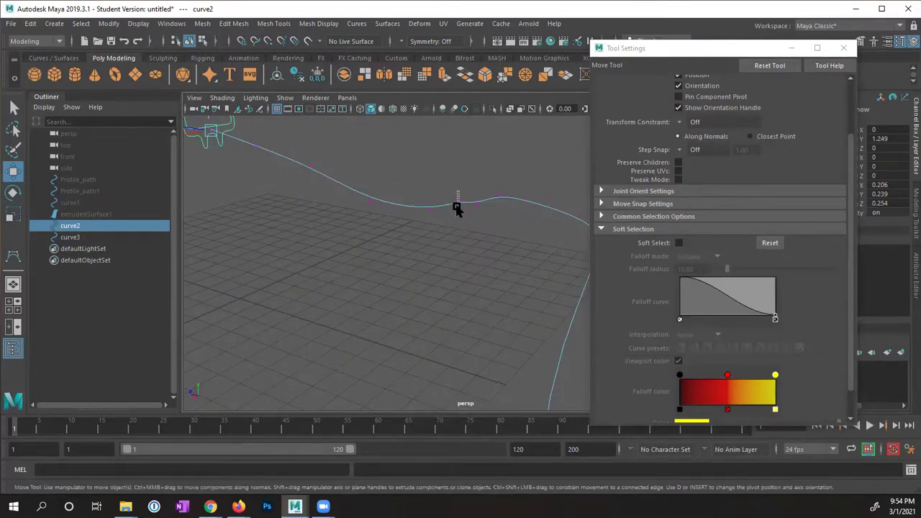
{"action": "left_click", "coordinate": [457, 208]}
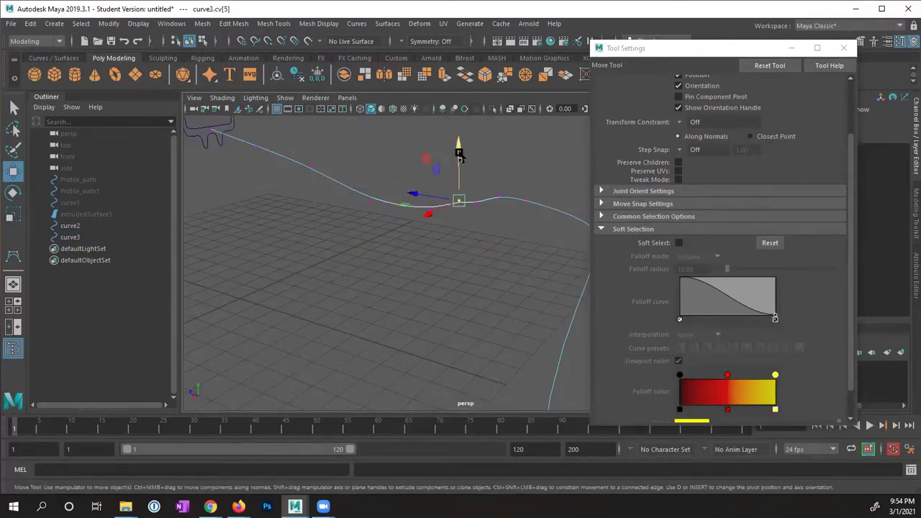
{"action": "left_click", "coordinate": [527, 196]}
{"action": "left_click_drag", "start_coordinate": [528, 200], "coordinate": [271, 173]}
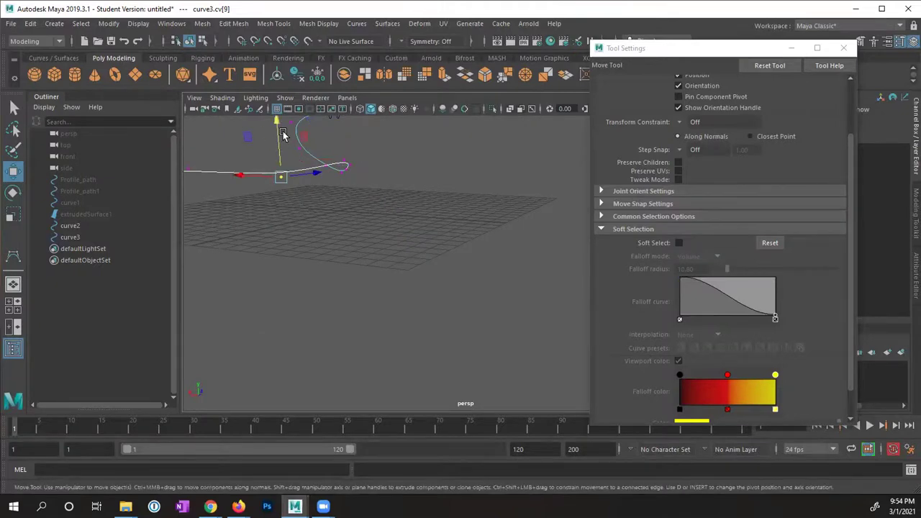
{"action": "left_click_drag", "start_coordinate": [282, 135], "coordinate": [456, 161]}
{"action": "left_click_drag", "start_coordinate": [516, 199], "coordinate": [489, 201], "text": "alt"}
{"action": "right_click_drag", "start_coordinate": [486, 192], "coordinate": [541, 174]}
{"action": "left_click_drag", "start_coordinate": [452, 243], "coordinate": [456, 263], "text": "alt"}
{"action": "left_click", "coordinate": [843, 48]}
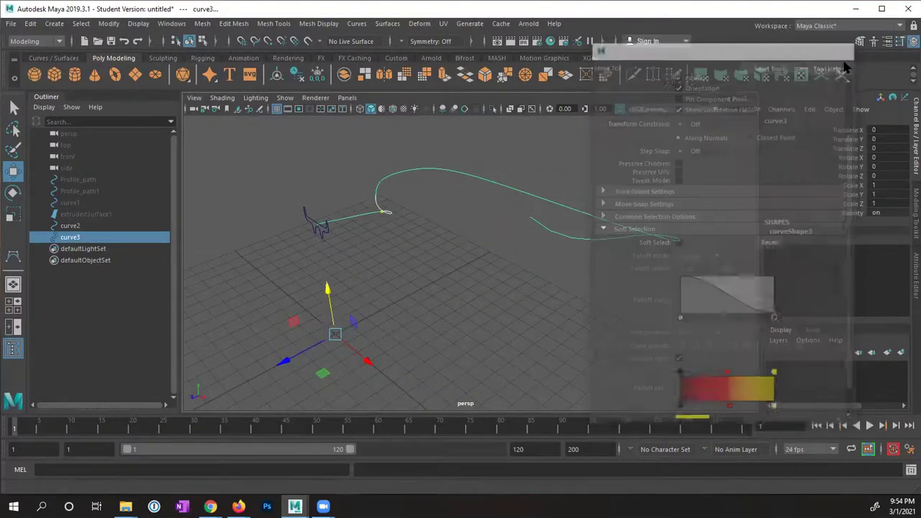
Select the profile curve2, then add the path curve3 to the selection.
{"action": "left_click_drag", "start_coordinate": [662, 251], "coordinate": [502, 245], "text": "alt"}
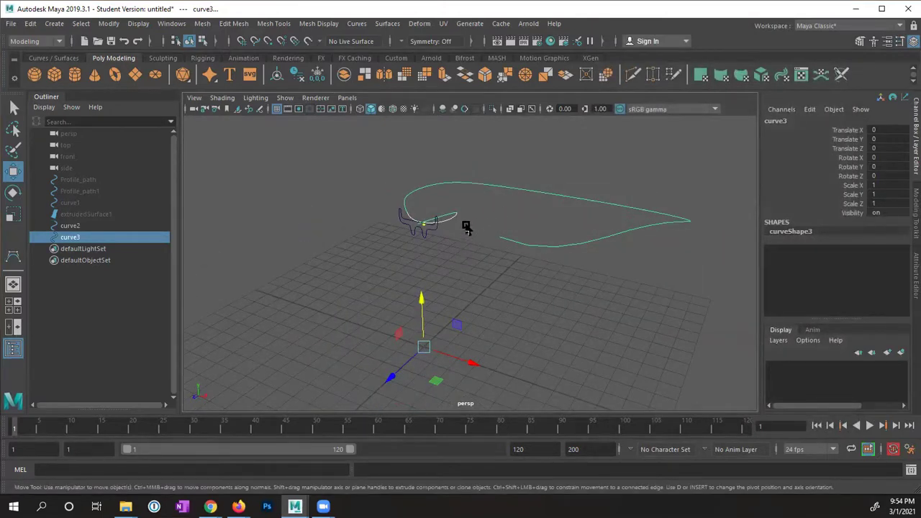
{"action": "left_click", "coordinate": [400, 242]}
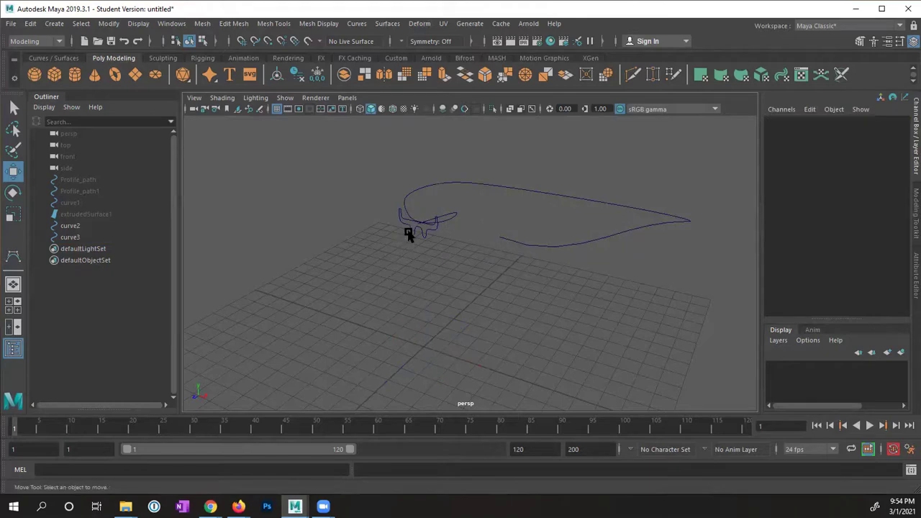
{"action": "left_click", "coordinate": [408, 236]}
{"action": "left_click_drag", "start_coordinate": [381, 243], "coordinate": [456, 235], "text": "alt"}
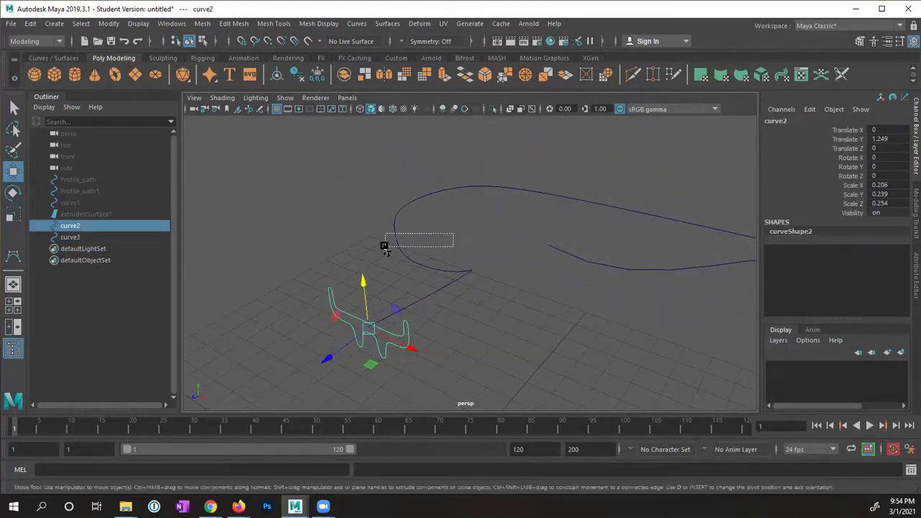
{"action": "left_click_drag", "start_coordinate": [385, 247], "coordinate": [384, 248]}
{"action": "left_click_drag", "start_coordinate": [463, 187], "coordinate": [441, 263], "text": "alt"}
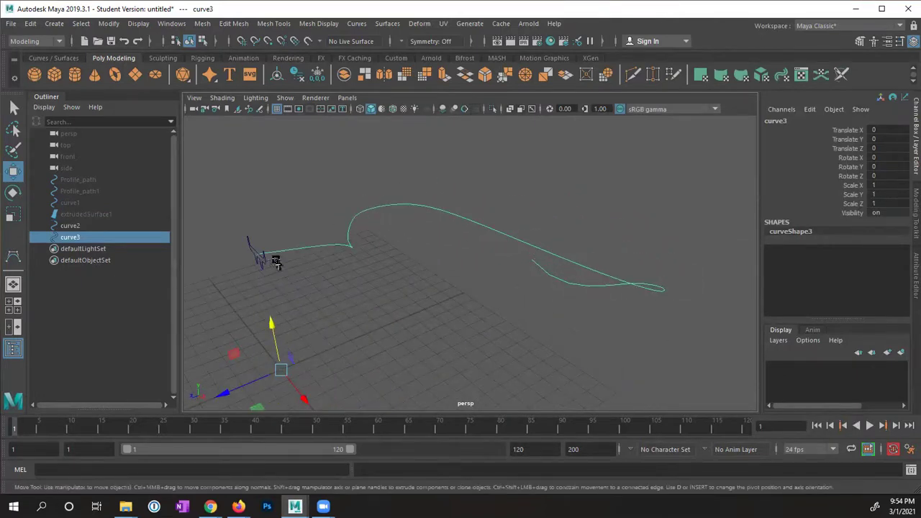
{"action": "left_click_drag", "start_coordinate": [394, 209], "coordinate": [490, 239], "text": "alt"}
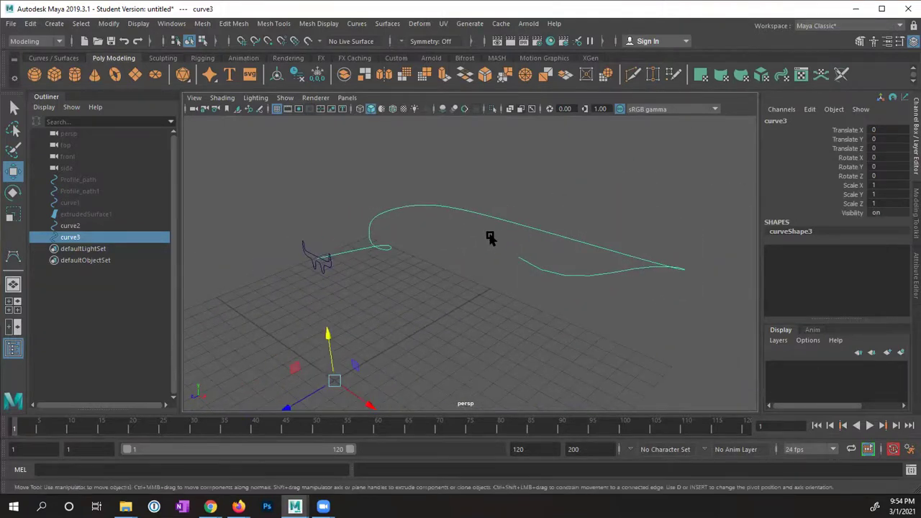
{"action": "left_click", "coordinate": [306, 256]}
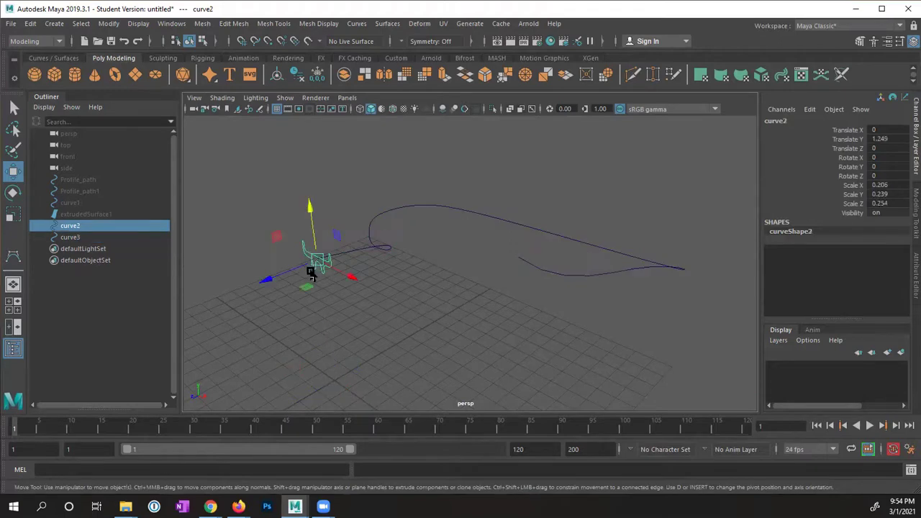
{"action": "left_click", "coordinate": [381, 247], "text": "shift"}
{"action": "mouse_move", "coordinate": [374, 289]}
{"action": "left_mouse_down", "text": "alt"}
{"action": "mouse_move", "coordinate": [424, 269]}
{"action": "mouse_move", "coordinate": [379, 282]}
{"action": "left_mouse_up", "text": "alt"}
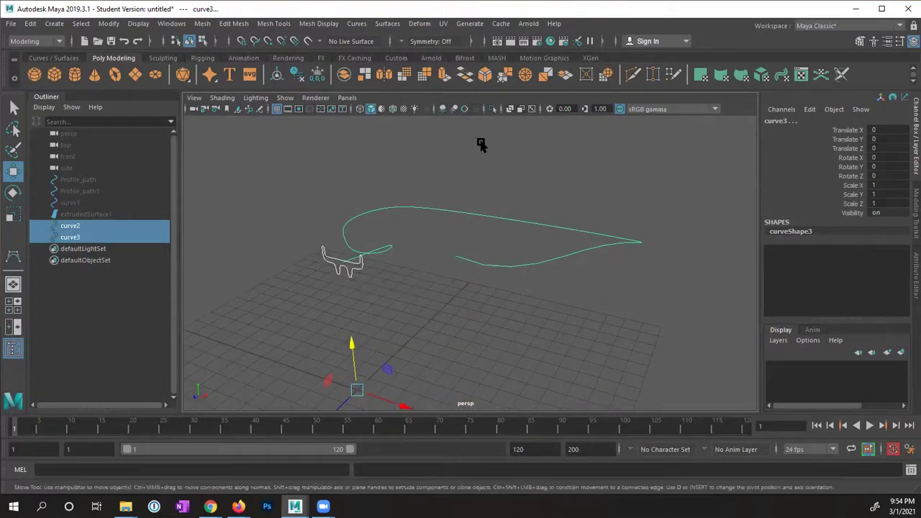
Open Surfaces > Extrude options under the Modeling menu set and set Style to Distance (length 3.4228).
{"action": "left_click", "coordinate": [59, 41]}
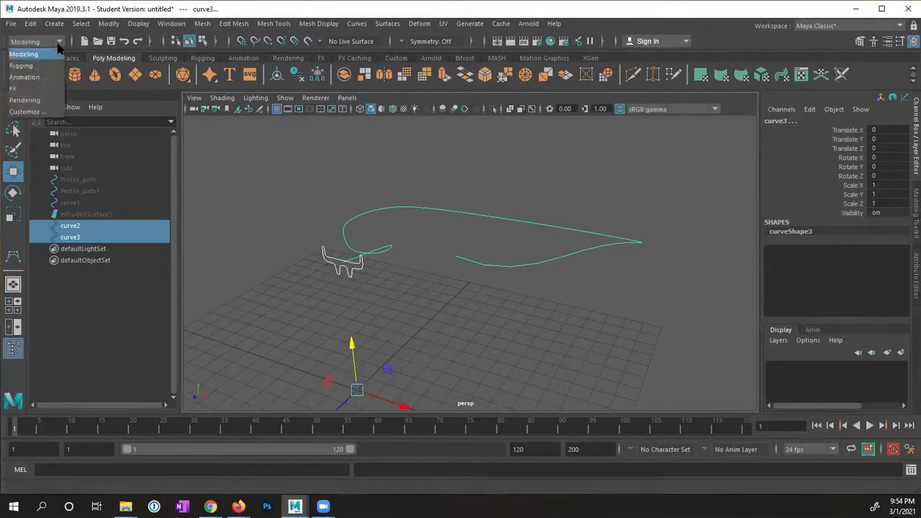
{"action": "left_click", "coordinate": [42, 53]}
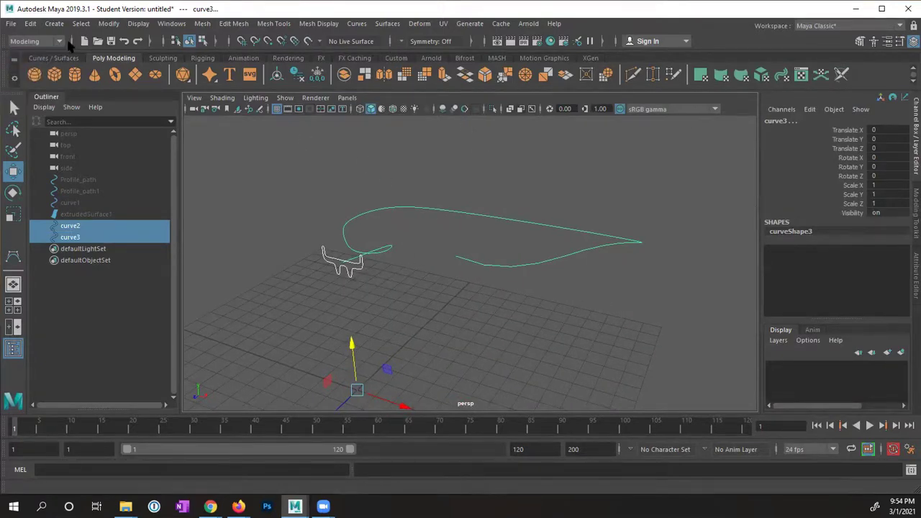
{"action": "left_click", "coordinate": [357, 24]}
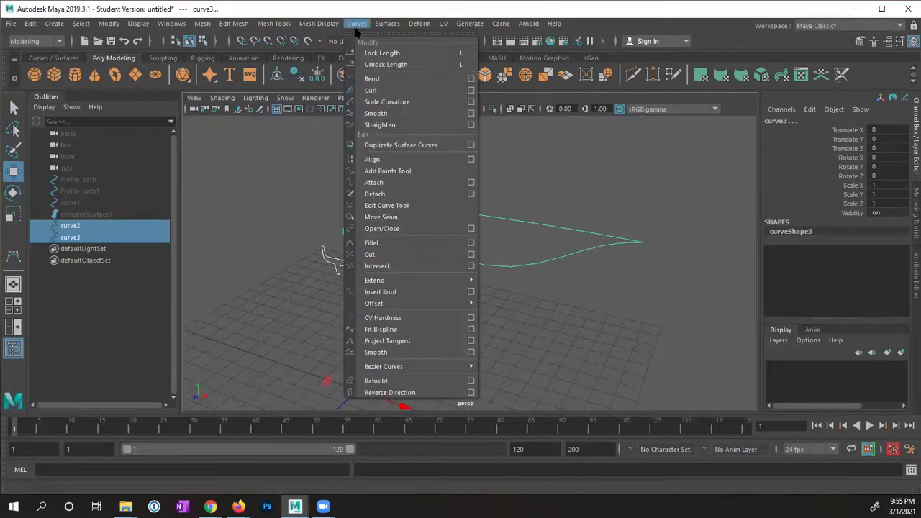
{"action": "mouse_move", "coordinate": [390, 25]}
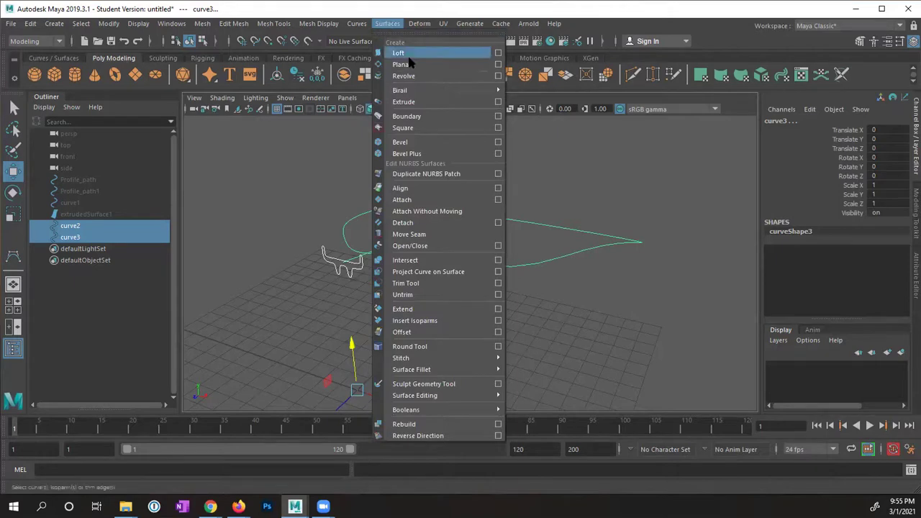
{"action": "left_click", "coordinate": [498, 102]}
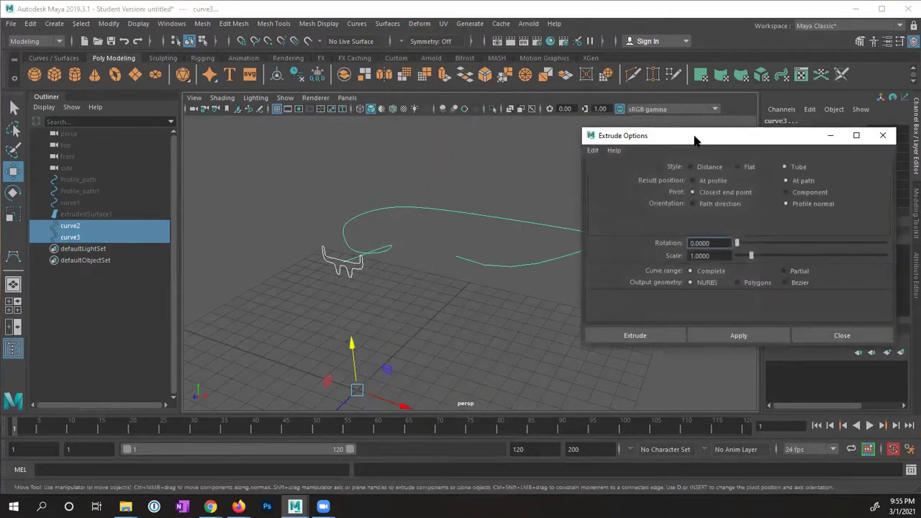
{"action": "left_click_drag", "start_coordinate": [694, 140], "coordinate": [698, 96]}
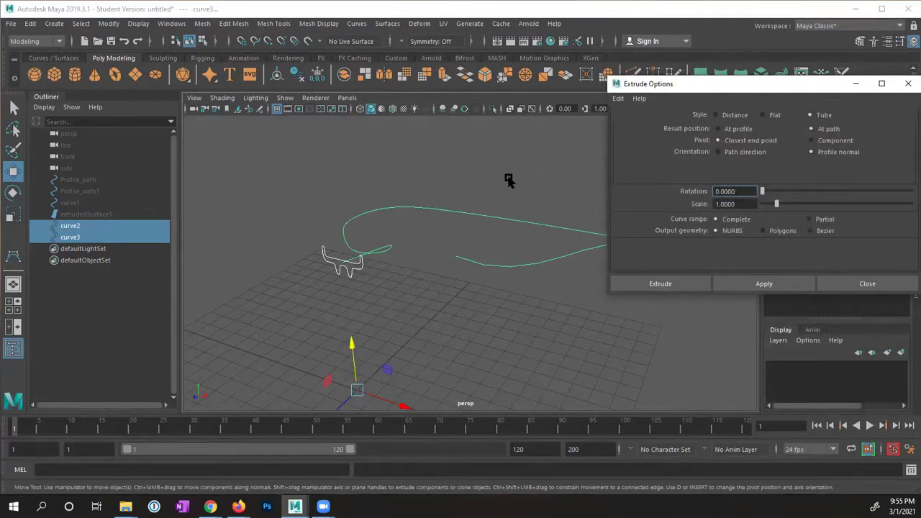
{"action": "mouse_move", "coordinate": [509, 180]}
{"action": "left_mouse_down", "text": "alt"}
{"action": "mouse_move", "coordinate": [469, 180]}
{"action": "mouse_move", "coordinate": [497, 169]}
{"action": "left_mouse_up", "text": "alt"}
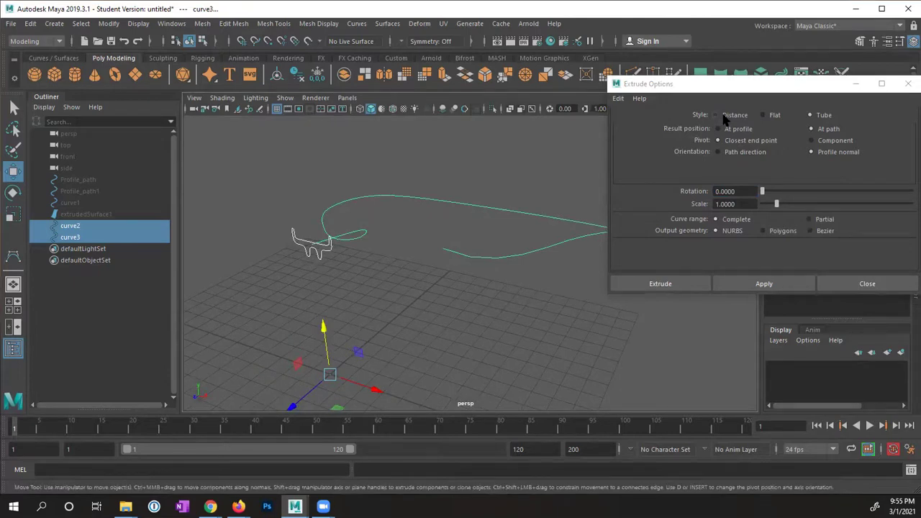
{"action": "left_click", "coordinate": [723, 118]}
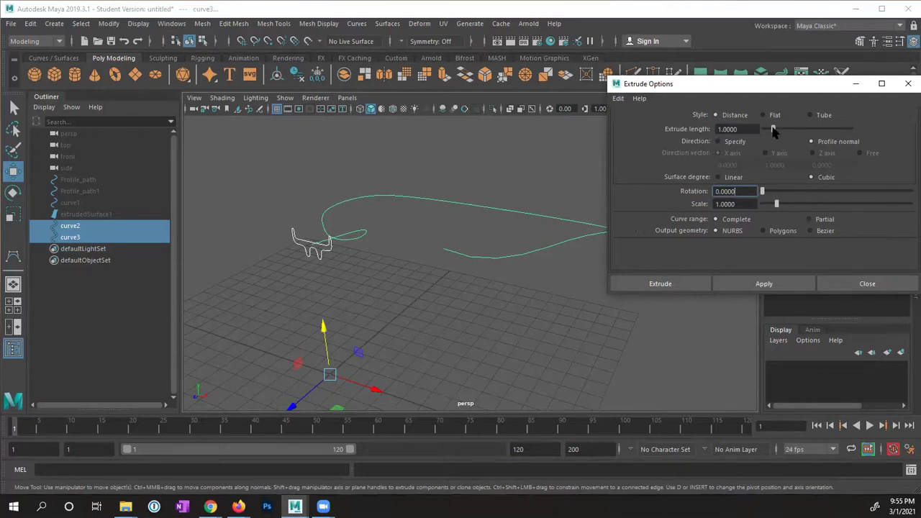
{"action": "left_click", "coordinate": [764, 284]}
{"action": "left_click_drag", "start_coordinate": [426, 233], "coordinate": [319, 230], "text": "alt"}
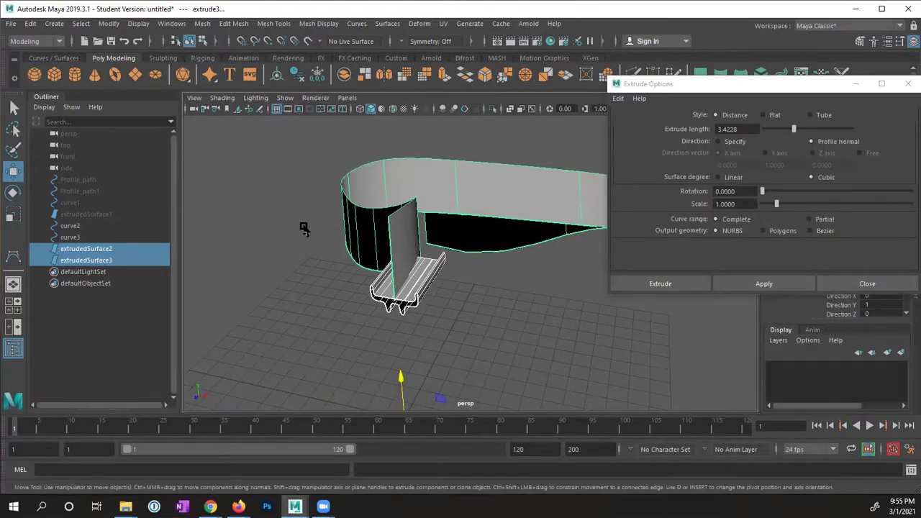
{"action": "key", "text": "ctrl+z"}
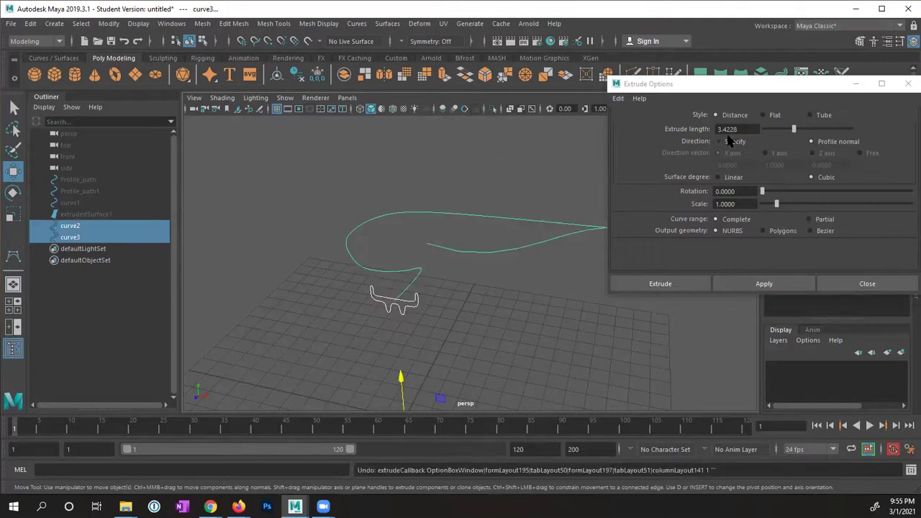
Apply a Flat-style extrusion of curve2 along curve3, creating extrudedSurface2.
{"action": "left_click", "coordinate": [774, 114]}
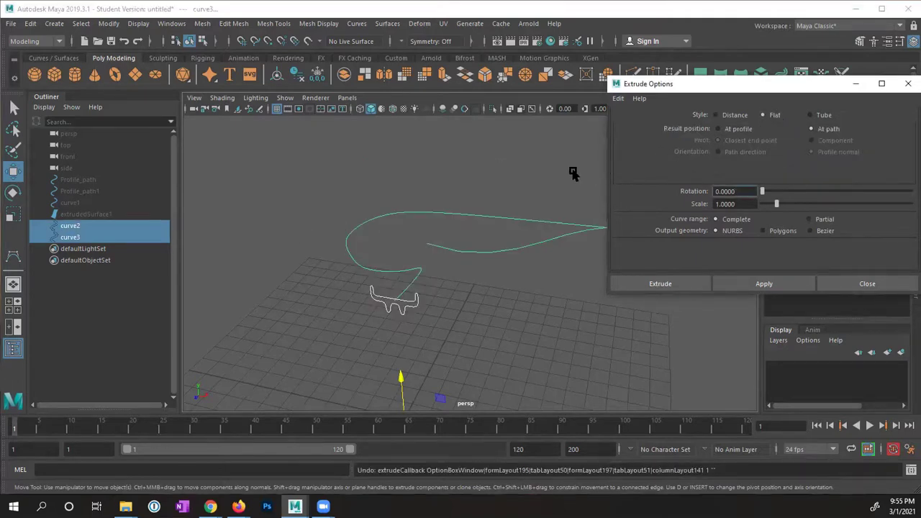
{"action": "left_click_drag", "start_coordinate": [572, 173], "coordinate": [535, 179], "text": "alt"}
{"action": "mouse_move", "coordinate": [425, 180]}
{"action": "left_mouse_down", "text": "alt"}
{"action": "mouse_move", "coordinate": [400, 207]}
{"action": "mouse_move", "coordinate": [409, 208]}
{"action": "mouse_move", "coordinate": [420, 181]}
{"action": "left_mouse_up", "text": "alt"}
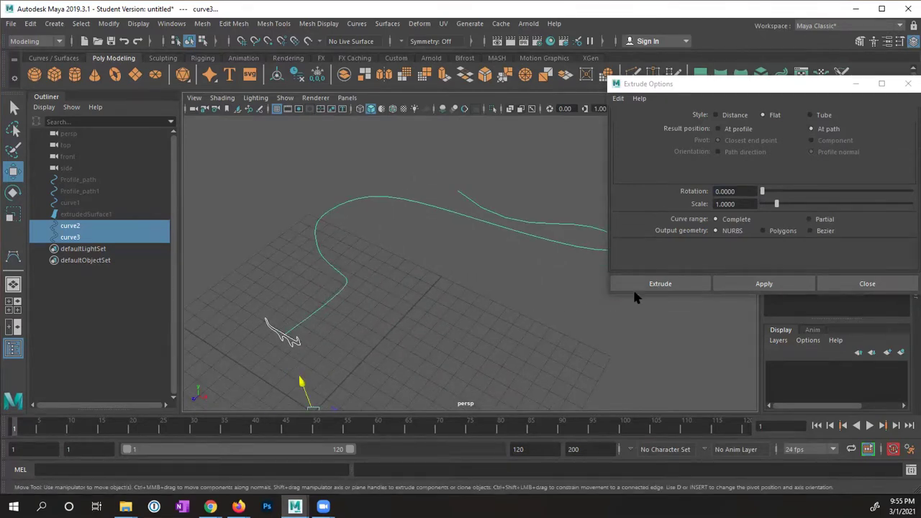
{"action": "left_click", "coordinate": [764, 285]}
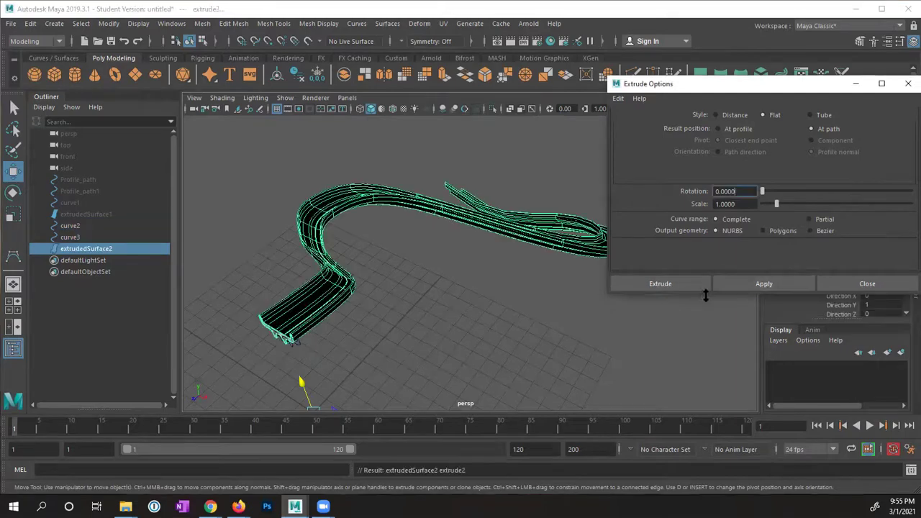
{"action": "left_click_drag", "start_coordinate": [484, 305], "coordinate": [508, 288], "text": "alt"}
{"action": "right_click_drag", "start_coordinate": [508, 288], "coordinate": [475, 284], "text": "alt"}
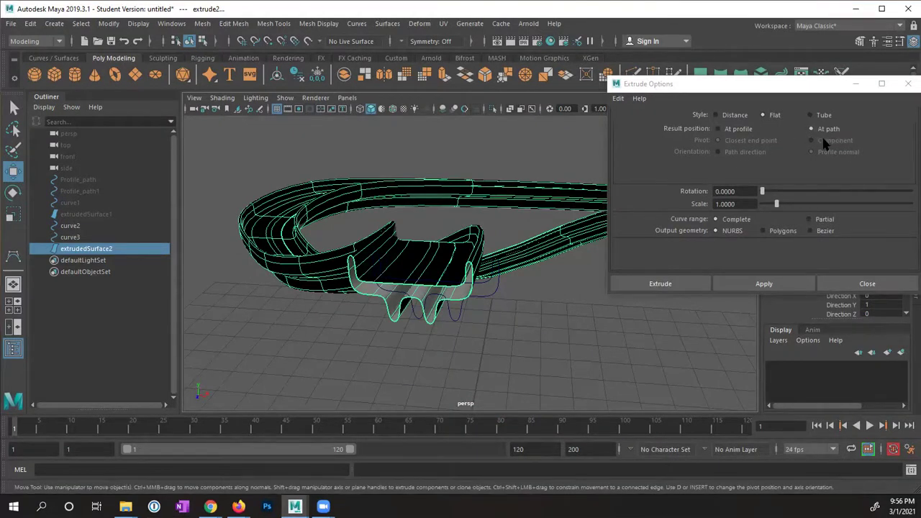
{"action": "left_click_drag", "start_coordinate": [409, 287], "coordinate": [328, 211], "text": "alt"}
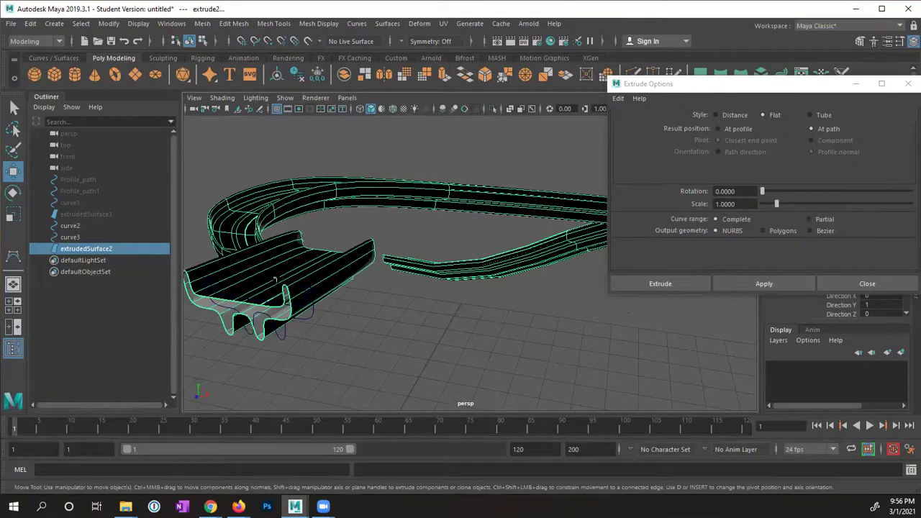
{"action": "left_click_drag", "start_coordinate": [349, 282], "coordinate": [339, 286], "text": "alt"}
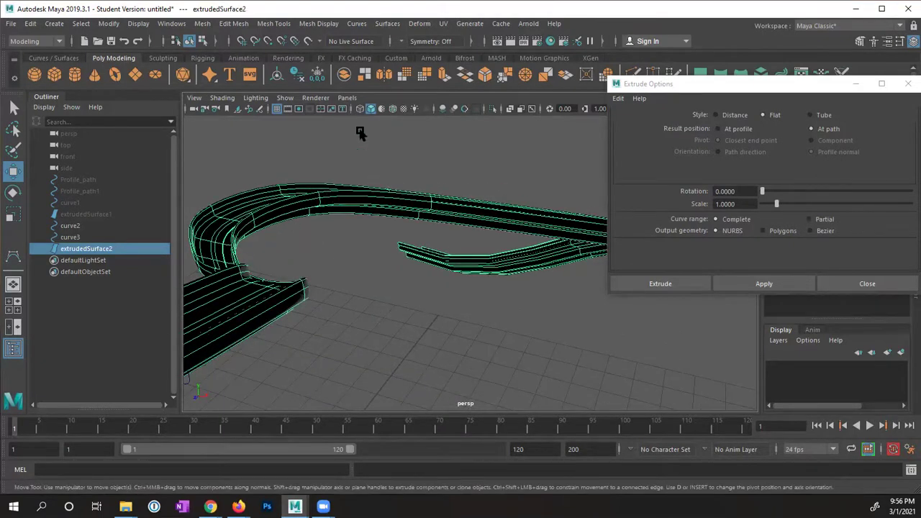
{"action": "left_click", "coordinate": [388, 24]}
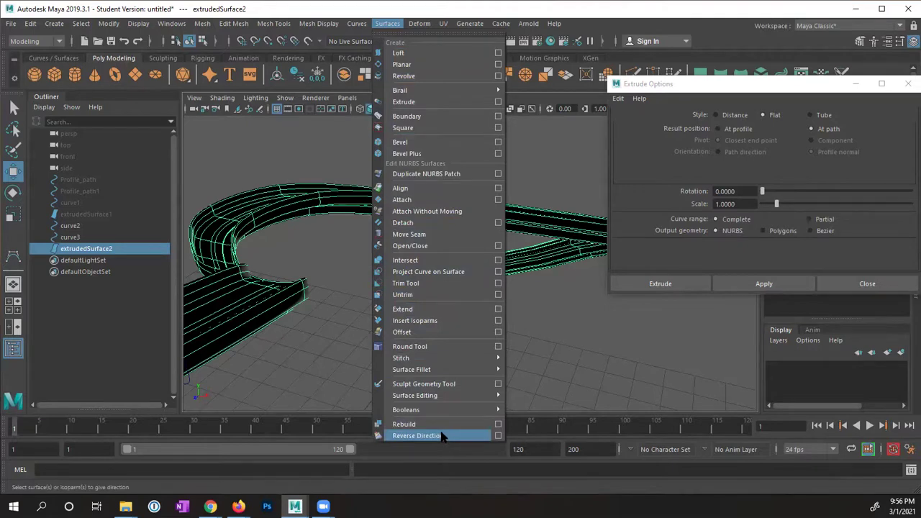
Reverse extrudedSurface2's direction and orbit around the flat ribbon to check its grey shading.
{"action": "left_click", "coordinate": [418, 435]}
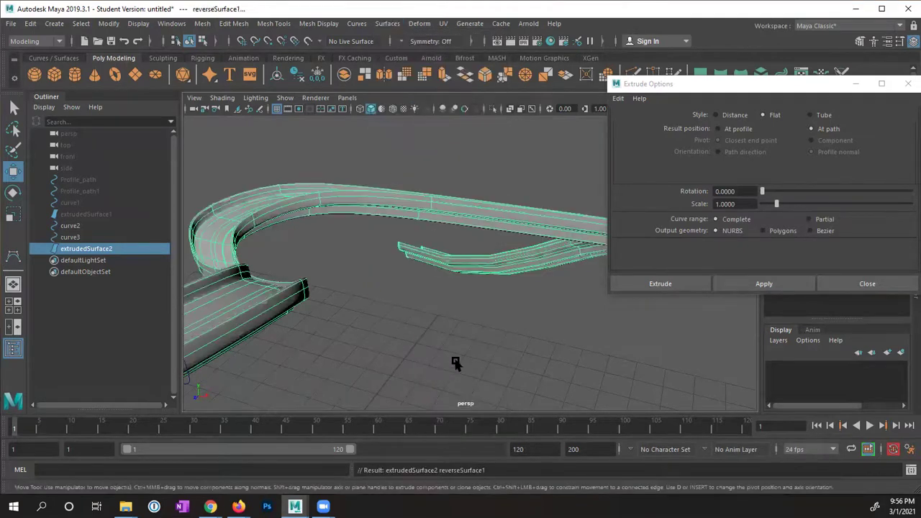
{"action": "left_click_drag", "start_coordinate": [455, 362], "coordinate": [474, 285], "text": "alt"}
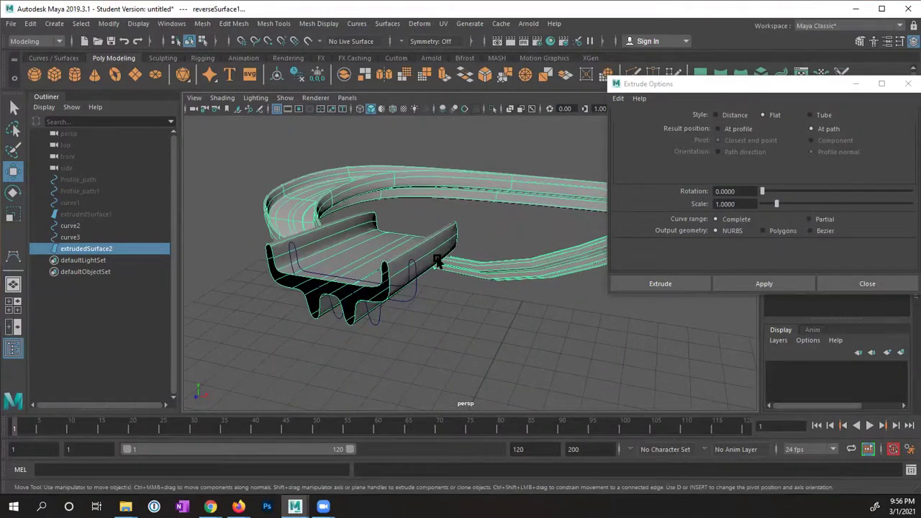
{"action": "scroll", "coordinate": [432, 270], "scroll_direction": "up", "scroll_amount": 3}
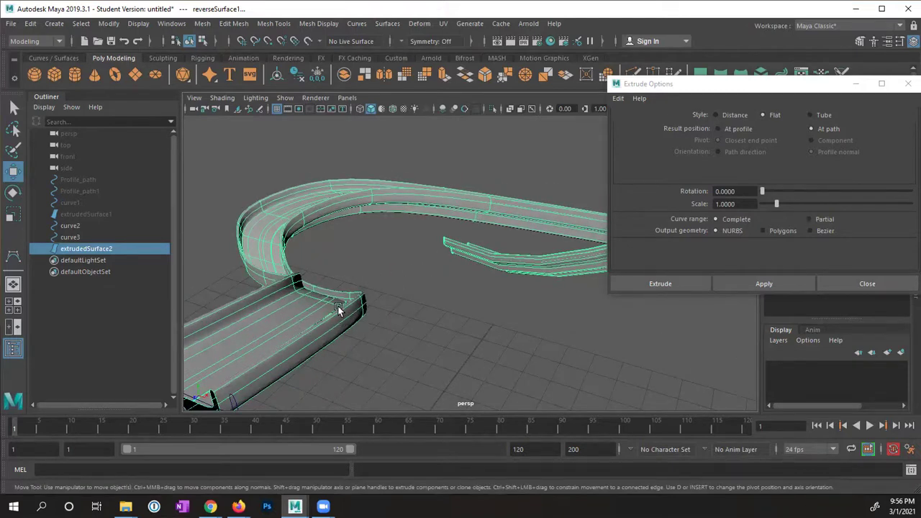
{"action": "left_click_drag", "start_coordinate": [343, 305], "coordinate": [339, 257], "text": "alt"}
{"action": "mouse_move", "coordinate": [339, 257]}
{"action": "right_mouse_down", "text": "alt"}
{"action": "mouse_move", "coordinate": [323, 281]}
{"action": "mouse_move", "coordinate": [352, 265]}
{"action": "right_mouse_up", "text": "alt"}
{"action": "left_click_drag", "start_coordinate": [296, 275], "coordinate": [395, 280], "text": "alt"}
{"action": "left_click_drag", "start_coordinate": [475, 283], "coordinate": [441, 321], "text": "alt"}
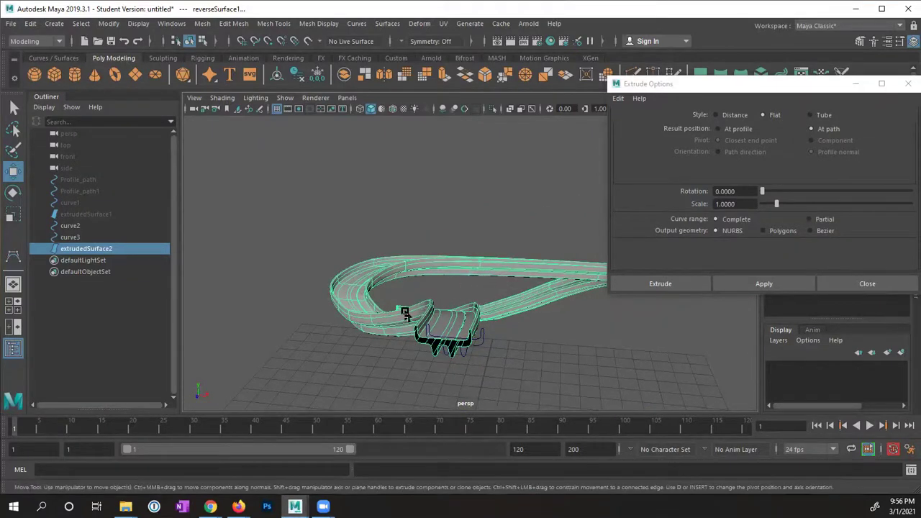
{"action": "right_click_drag", "start_coordinate": [523, 279], "coordinate": [565, 295], "text": "alt"}
{"action": "left_click_drag", "start_coordinate": [411, 305], "coordinate": [366, 304], "text": "alt"}
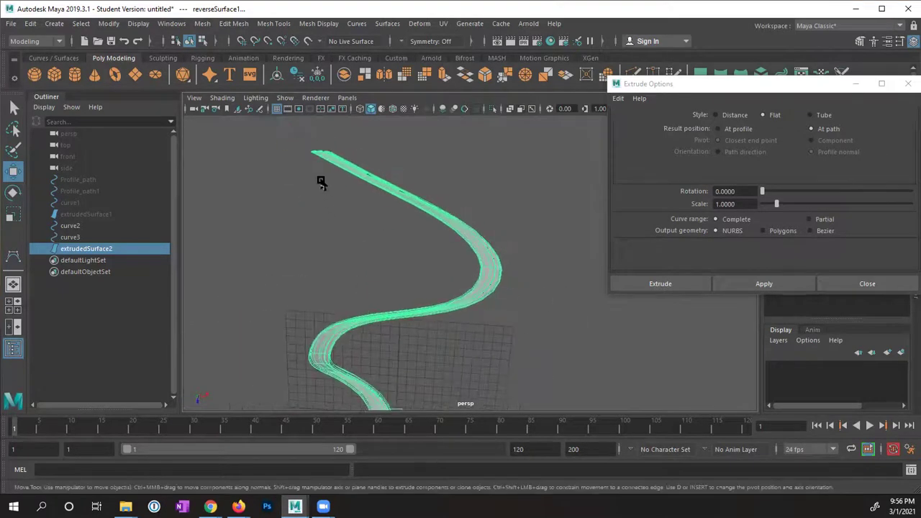
{"action": "right_click_drag", "start_coordinate": [321, 182], "coordinate": [353, 261], "text": "alt"}
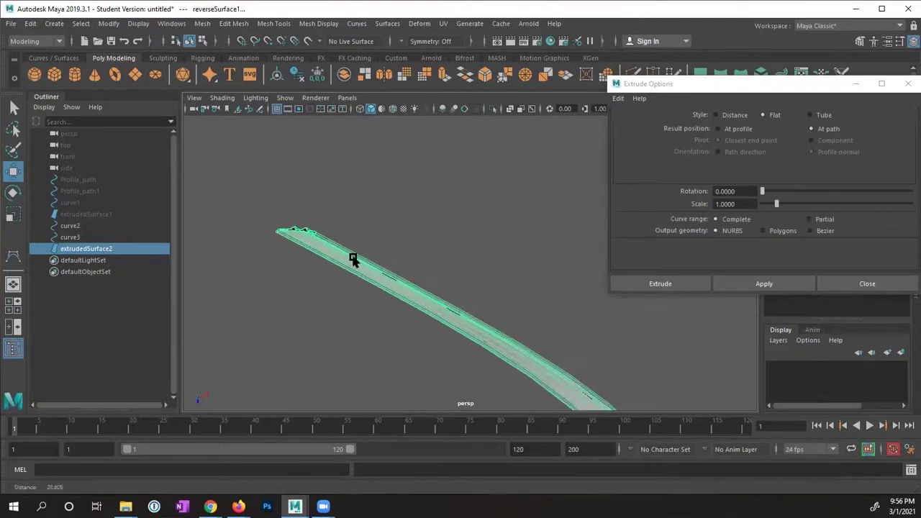
{"action": "left_click_drag", "start_coordinate": [352, 261], "coordinate": [457, 282], "text": "alt"}
{"action": "right_click_drag", "start_coordinate": [456, 281], "coordinate": [299, 256], "text": "alt"}
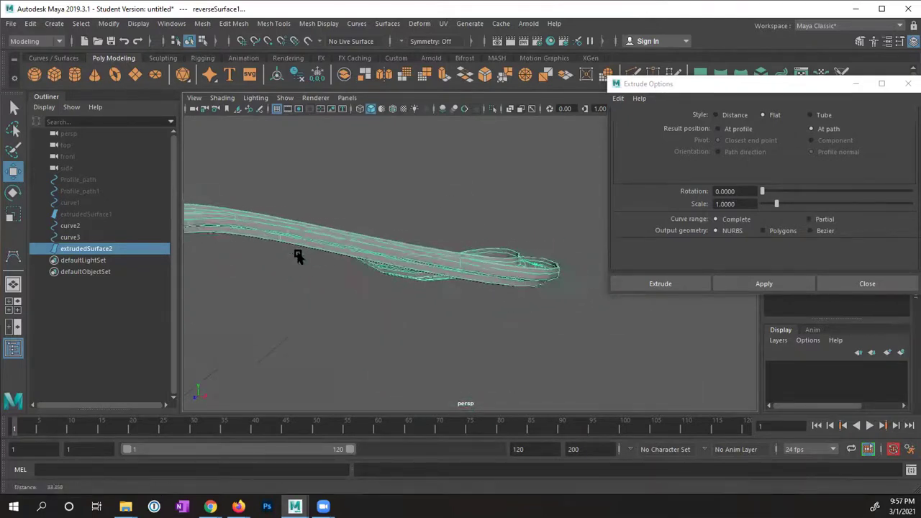
{"action": "left_click_drag", "start_coordinate": [299, 257], "coordinate": [307, 276], "text": "alt"}
{"action": "left_click_drag", "start_coordinate": [452, 259], "coordinate": [439, 242], "text": "alt"}
{"action": "left_click_drag", "start_coordinate": [416, 151], "coordinate": [440, 228], "text": "alt"}
{"action": "left_click", "coordinate": [410, 270]}
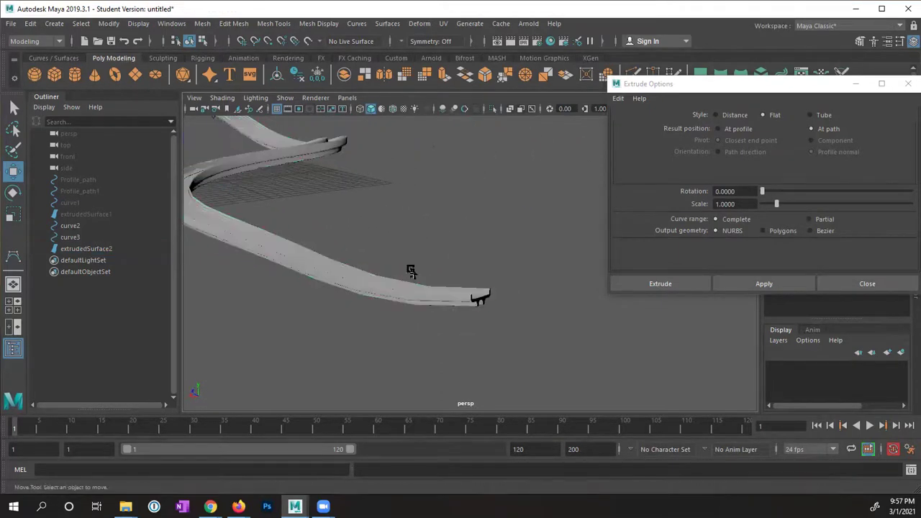
{"action": "left_click", "coordinate": [408, 293]}
{"action": "left_click_drag", "start_coordinate": [395, 297], "coordinate": [391, 288], "text": "alt"}
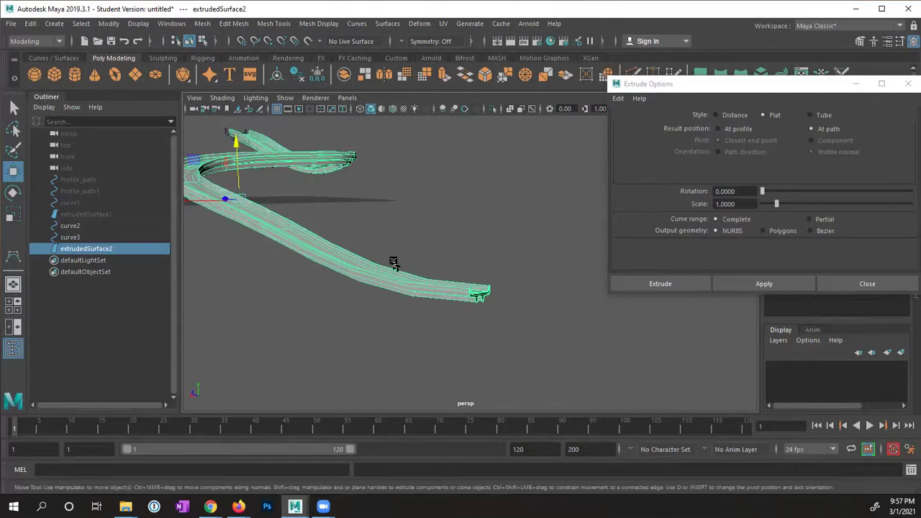
{"action": "left_click", "coordinate": [396, 225]}
{"action": "left_click_drag", "start_coordinate": [395, 220], "coordinate": [428, 249], "text": "alt"}
{"action": "left_click", "coordinate": [417, 258]}
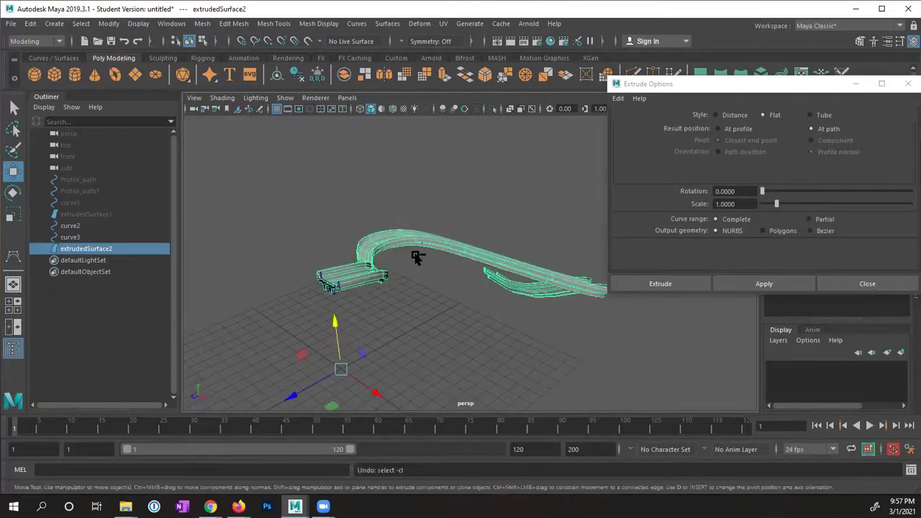
Undo the surface selection and the earlier extrusion.
{"action": "key", "text": "ctrl+z"}
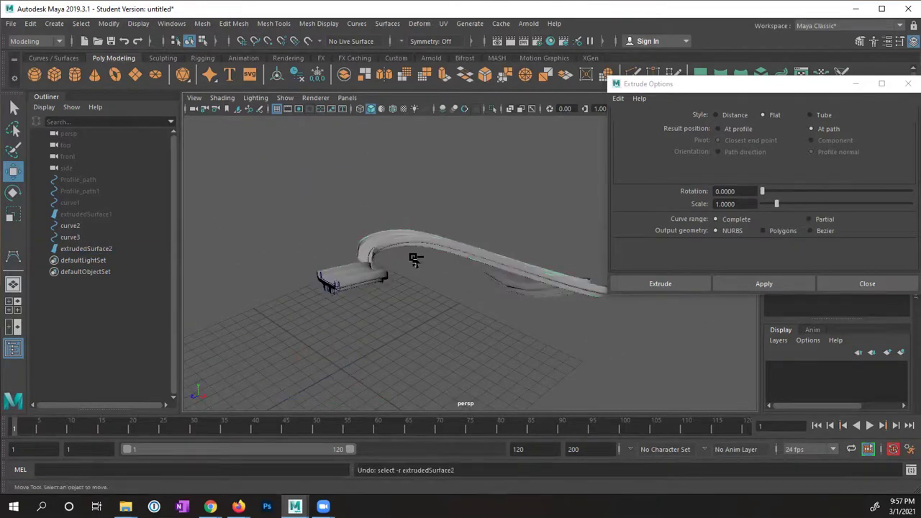
{"action": "left_click", "coordinate": [416, 259]}
{"action": "key", "text": "ctrl+z"}
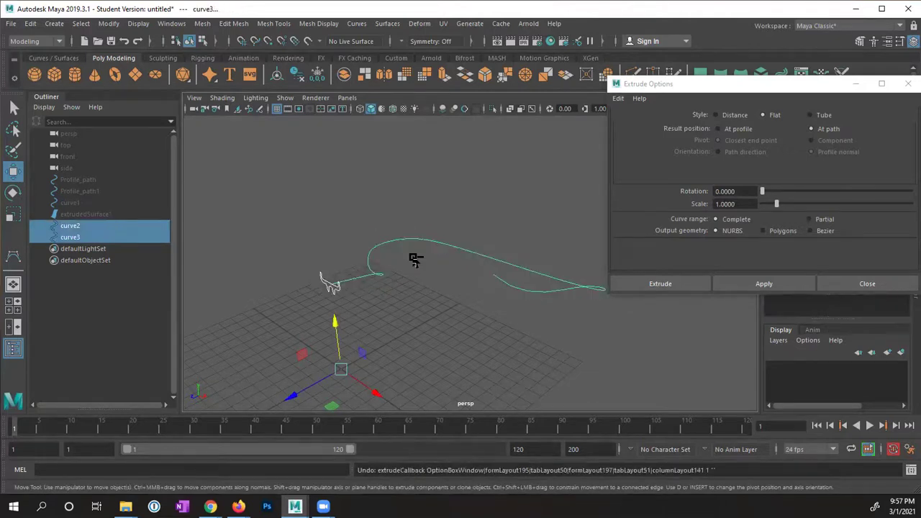
Re-create the flat NURBS extrusion of curve2 along the S-path curve3.
{"action": "left_click_drag", "start_coordinate": [344, 313], "coordinate": [319, 294], "text": "alt"}
{"action": "right_click_drag", "start_coordinate": [318, 295], "coordinate": [425, 291], "text": "alt"}
{"action": "left_click_drag", "start_coordinate": [411, 294], "coordinate": [360, 272], "text": "alt"}
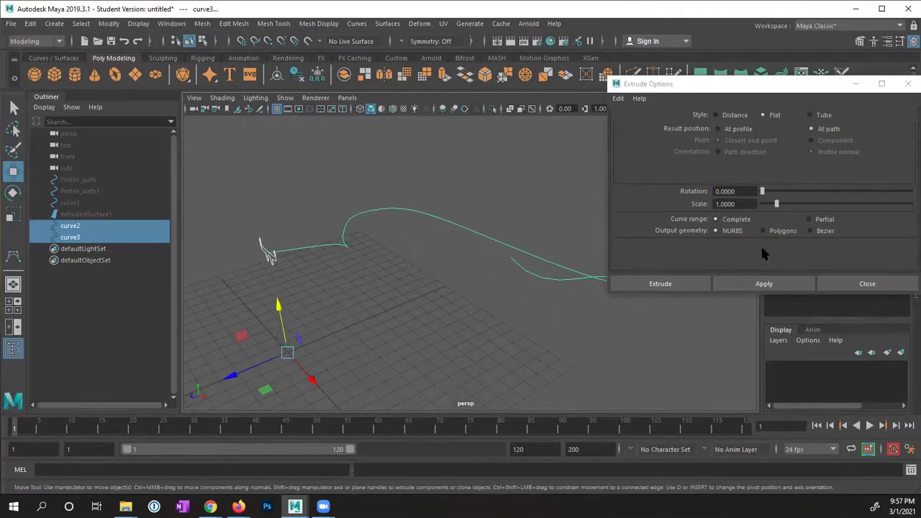
{"action": "left_click", "coordinate": [762, 283]}
{"action": "left_click", "coordinate": [328, 253]}
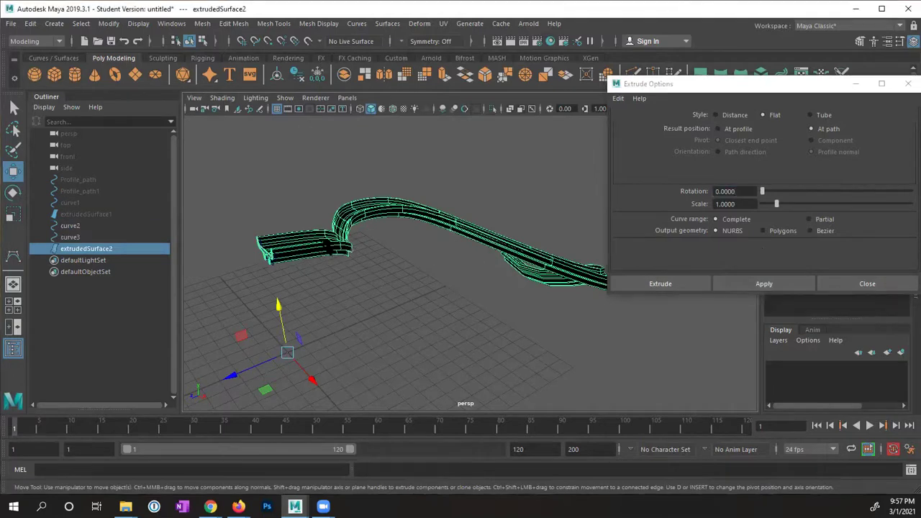
Reverse extrudedSurface2's direction with Surfaces > Reverse Direction and orbit to inspect it.
{"action": "left_click", "coordinate": [388, 24]}
{"action": "left_click", "coordinate": [452, 436]}
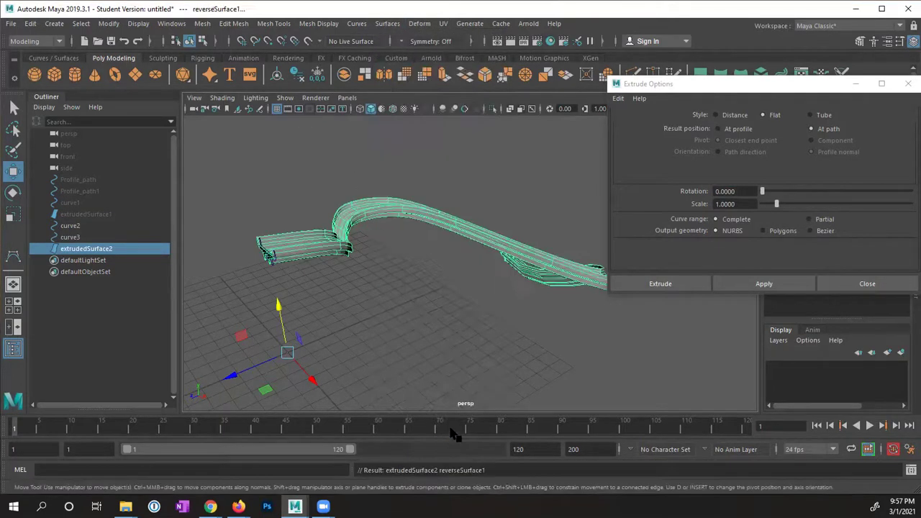
{"action": "left_click", "coordinate": [360, 297]}
{"action": "left_click", "coordinate": [334, 249]}
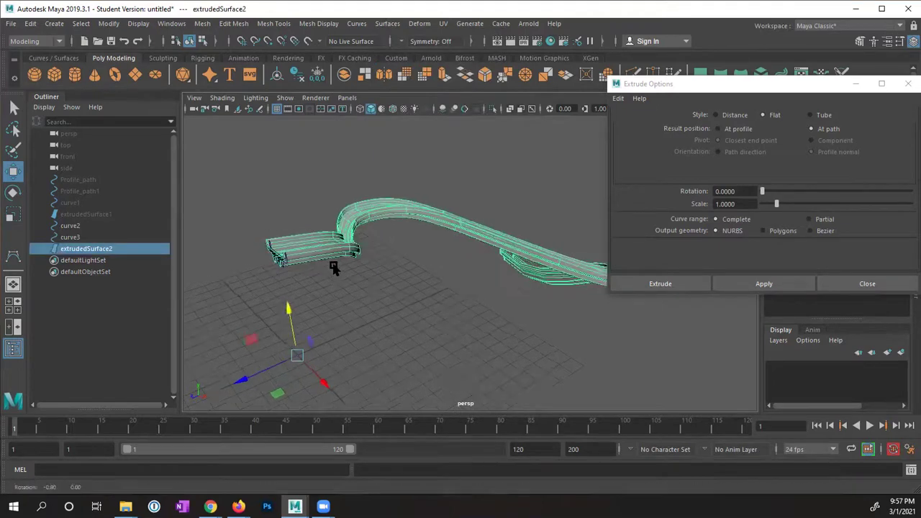
{"action": "left_click_drag", "start_coordinate": [336, 267], "coordinate": [374, 299], "text": "alt"}
{"action": "left_click_drag", "start_coordinate": [420, 365], "coordinate": [575, 371], "text": "alt"}
Deselect the surface and select the small profile curve, curve2.
{"action": "left_click", "coordinate": [417, 276]}
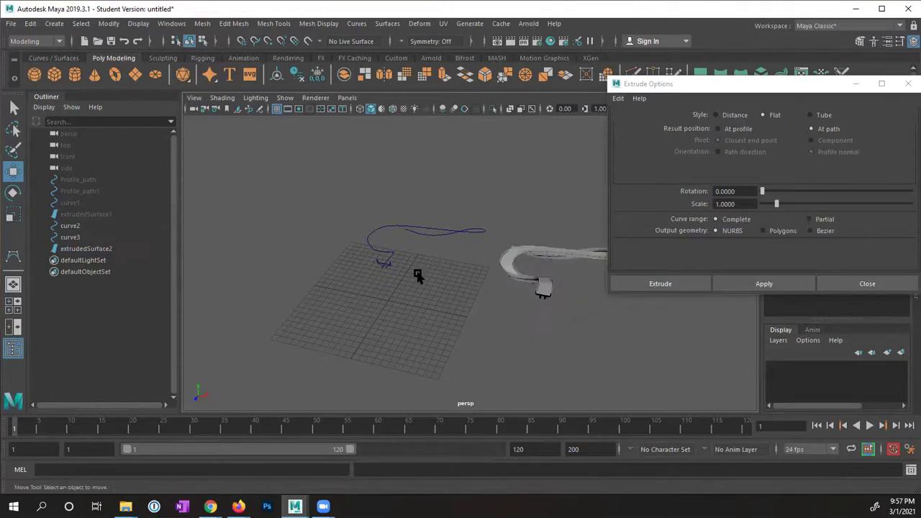
{"action": "left_click", "coordinate": [389, 269]}
{"action": "left_click_drag", "start_coordinate": [384, 263], "coordinate": [286, 268], "text": "alt"}
Add curve3 to the curve2 selection and switch the extrude Style to Tube.
{"action": "right_click_drag", "start_coordinate": [243, 257], "coordinate": [358, 258], "text": "alt"}
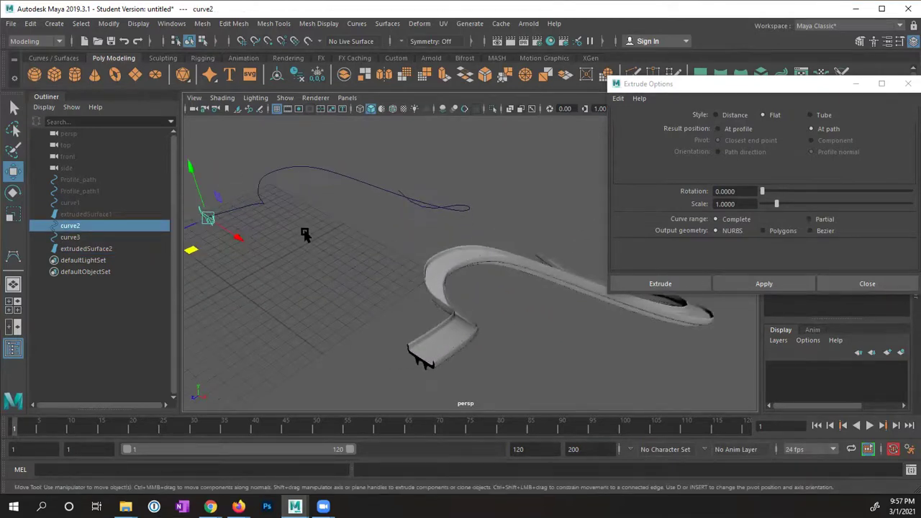
{"action": "mouse_move", "coordinate": [305, 235]}
{"action": "middle_mouse_down"}
{"action": "mouse_move", "coordinate": [328, 238]}
{"action": "mouse_move", "coordinate": [314, 246]}
{"action": "middle_mouse_up"}
{"action": "key", "text": "ctrl+z"}
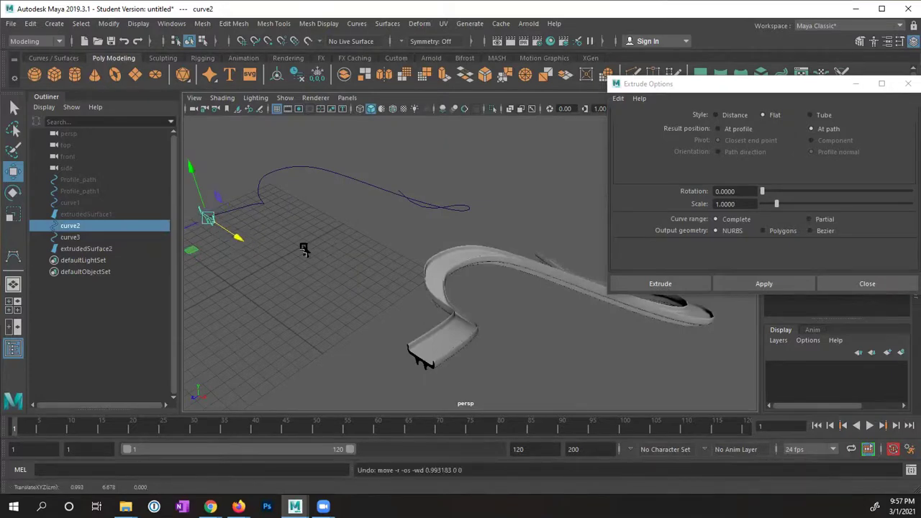
{"action": "left_click", "coordinate": [263, 207], "text": "shift"}
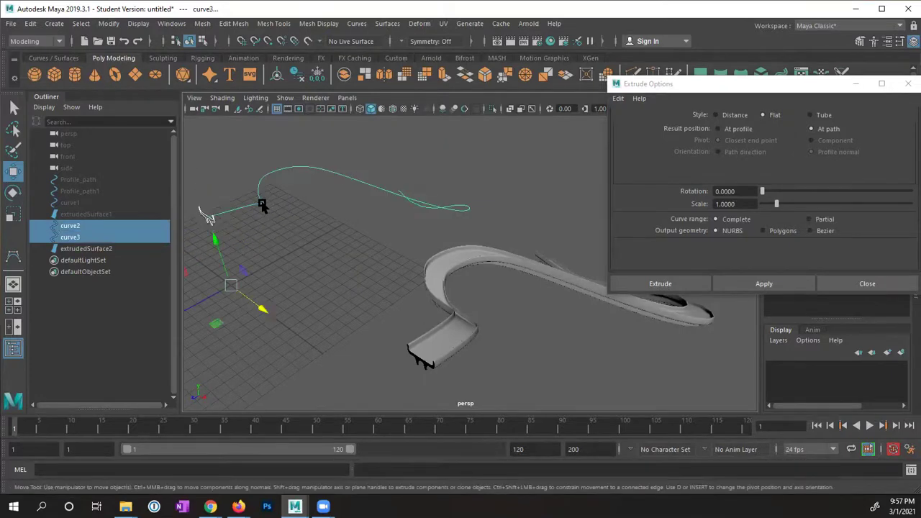
{"action": "left_click", "coordinate": [820, 116]}
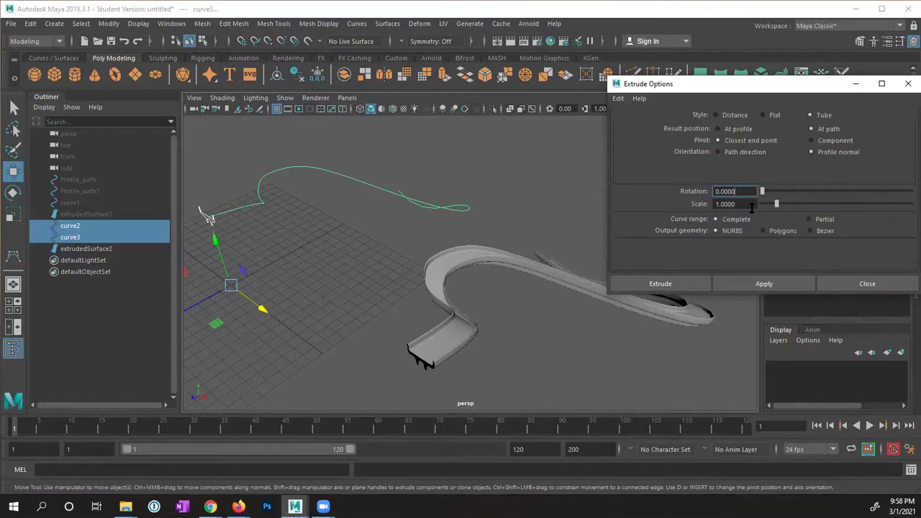
Test a Tube extrusion with Profile normal orientation, then undo it.
{"action": "left_click", "coordinate": [763, 282]}
{"action": "left_click_drag", "start_coordinate": [317, 251], "coordinate": [302, 213], "text": "alt"}
{"action": "left_click_drag", "start_coordinate": [479, 226], "coordinate": [655, 175], "text": "alt"}
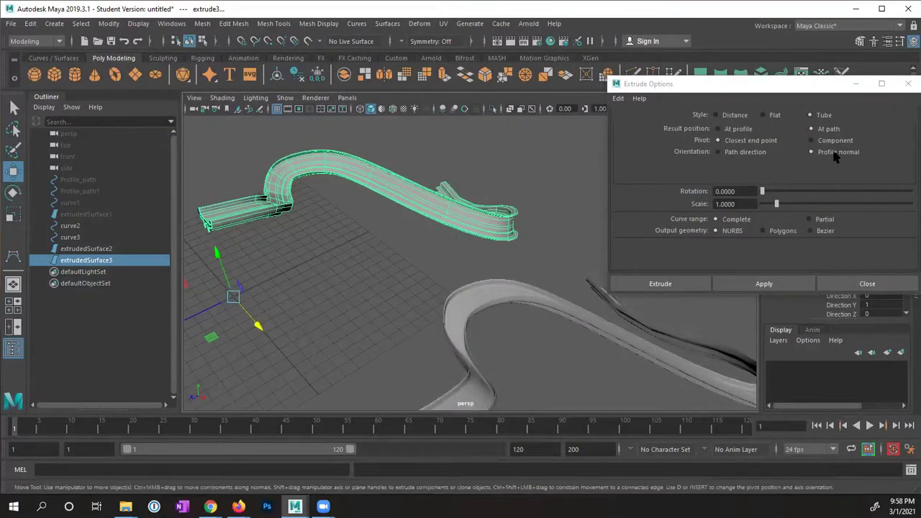
{"action": "key", "text": "ctrl+z"}
Try the Tube extrusion with Path direction orientation and undo it.
{"action": "left_click", "coordinate": [745, 153]}
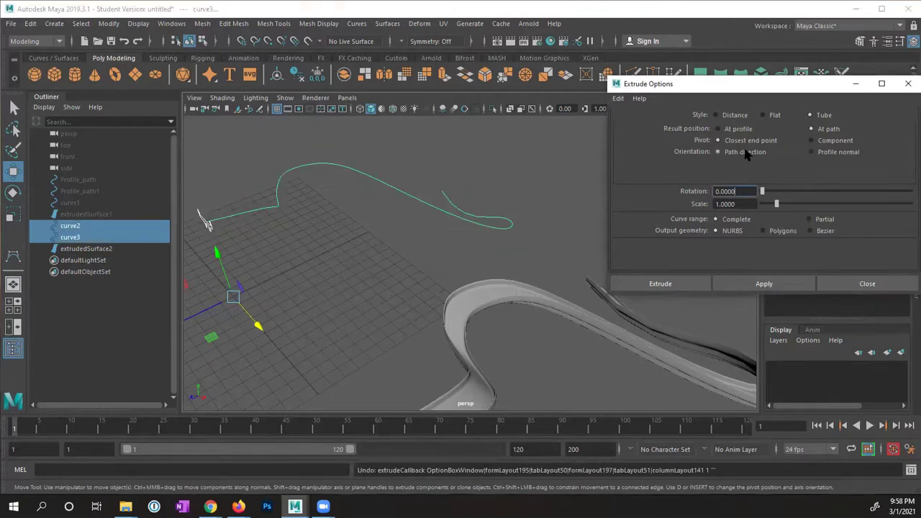
{"action": "left_click", "coordinate": [774, 282]}
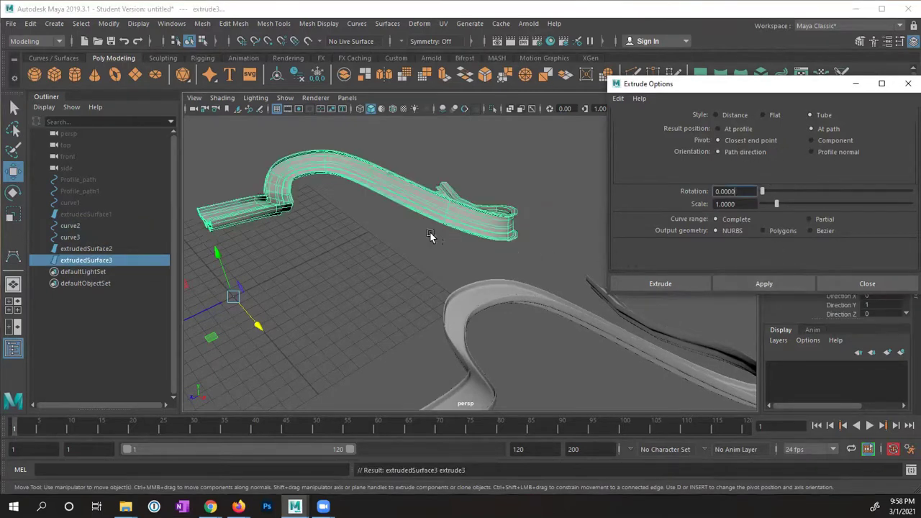
{"action": "mouse_move", "coordinate": [429, 238]}
{"action": "left_mouse_down", "text": "alt"}
{"action": "mouse_move", "coordinate": [513, 214]}
{"action": "mouse_move", "coordinate": [473, 218]}
{"action": "mouse_move", "coordinate": [444, 236]}
{"action": "left_mouse_up", "text": "alt"}
{"action": "key", "text": "ctrl+z"}
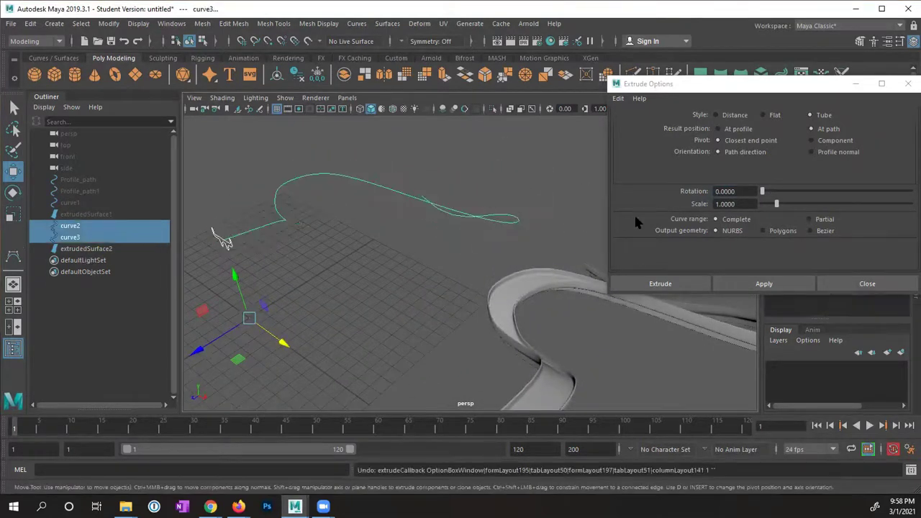
Try a Component pivot tube extrusion, undo it, and return to the extrude settings.
{"action": "left_click", "coordinate": [829, 144]}
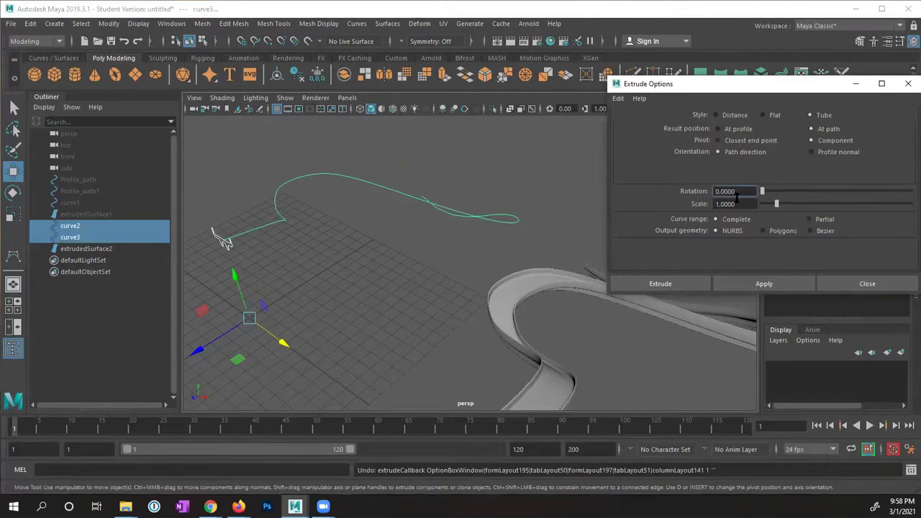
{"action": "left_click", "coordinate": [752, 284]}
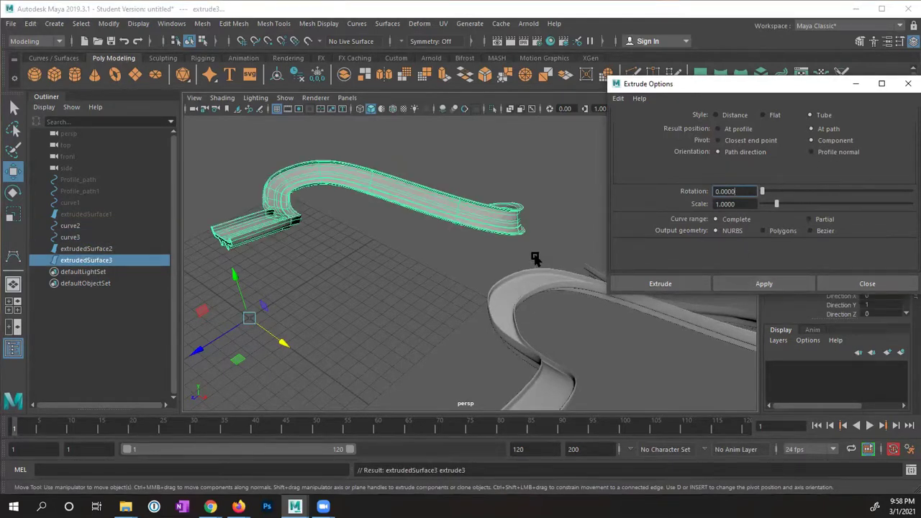
{"action": "left_click", "coordinate": [438, 251]}
{"action": "key", "text": "ctrl+z"}
{"action": "key", "text": "ctrl+z"}
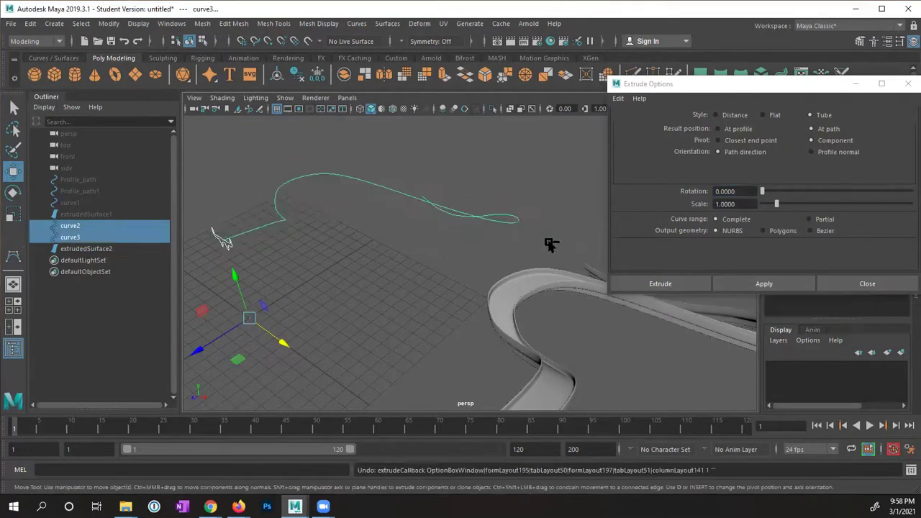
{"action": "left_click", "coordinate": [738, 128]}
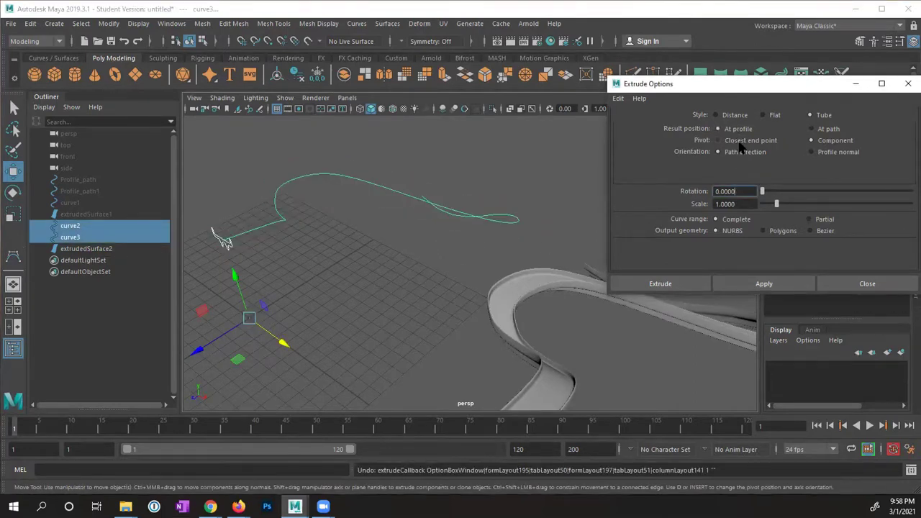
Apply the Tube extrusion at the profile, creating extrudedSurface3, and orbit to inspect it.
{"action": "left_click", "coordinate": [765, 283]}
{"action": "left_click_drag", "start_coordinate": [518, 272], "coordinate": [447, 258], "text": "alt"}
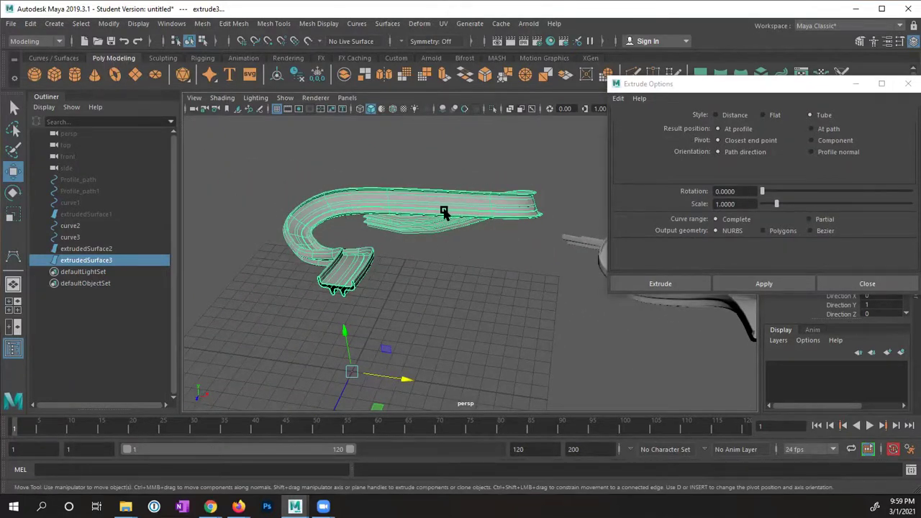
{"action": "left_click_drag", "start_coordinate": [328, 245], "coordinate": [356, 241], "text": "alt"}
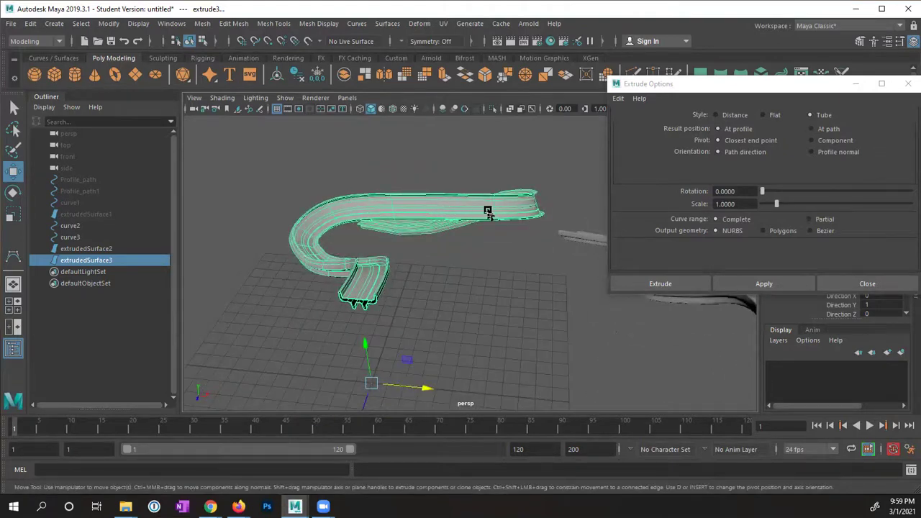
{"action": "left_click_drag", "start_coordinate": [502, 213], "coordinate": [555, 199], "text": "alt"}
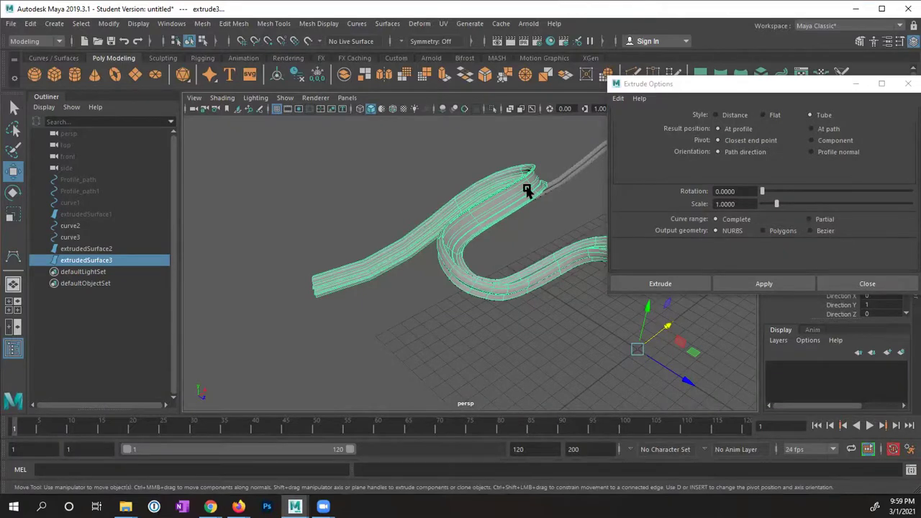
{"action": "left_click_drag", "start_coordinate": [527, 189], "coordinate": [408, 270], "text": "alt"}
{"action": "left_click", "coordinate": [372, 237]}
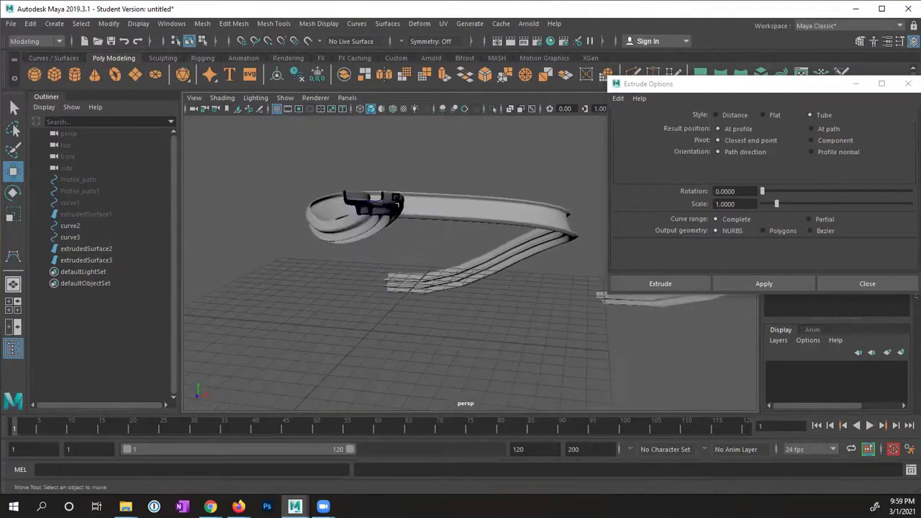
Reselect extrudedSurface3 and orbit out to view all surfaces and curves.
{"action": "left_click_drag", "start_coordinate": [403, 216], "coordinate": [331, 246], "text": "alt"}
{"action": "mouse_move", "coordinate": [435, 257]}
{"action": "left_mouse_down", "text": "alt"}
{"action": "mouse_move", "coordinate": [395, 259]}
{"action": "mouse_move", "coordinate": [369, 288]}
{"action": "mouse_move", "coordinate": [444, 267]}
{"action": "left_mouse_up", "text": "alt"}
{"action": "left_click", "coordinate": [482, 281]}
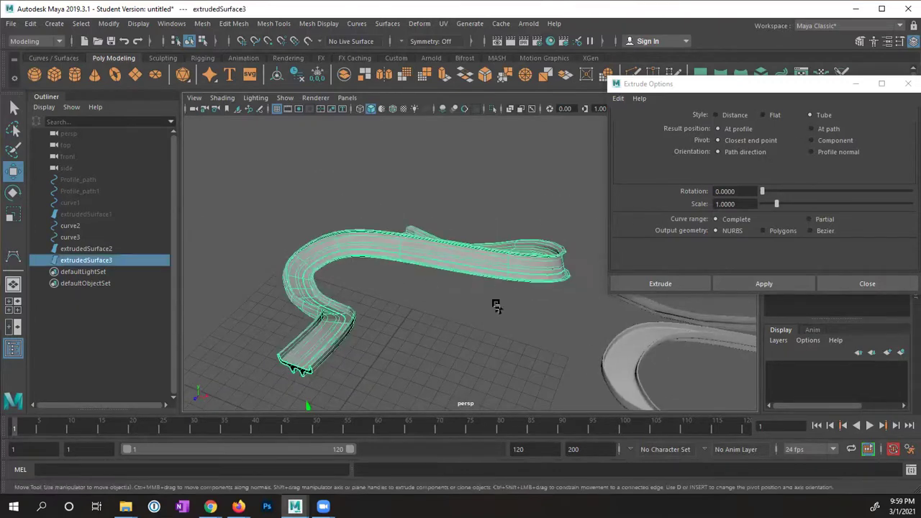
{"action": "left_click_drag", "start_coordinate": [496, 306], "coordinate": [526, 289], "text": "alt"}
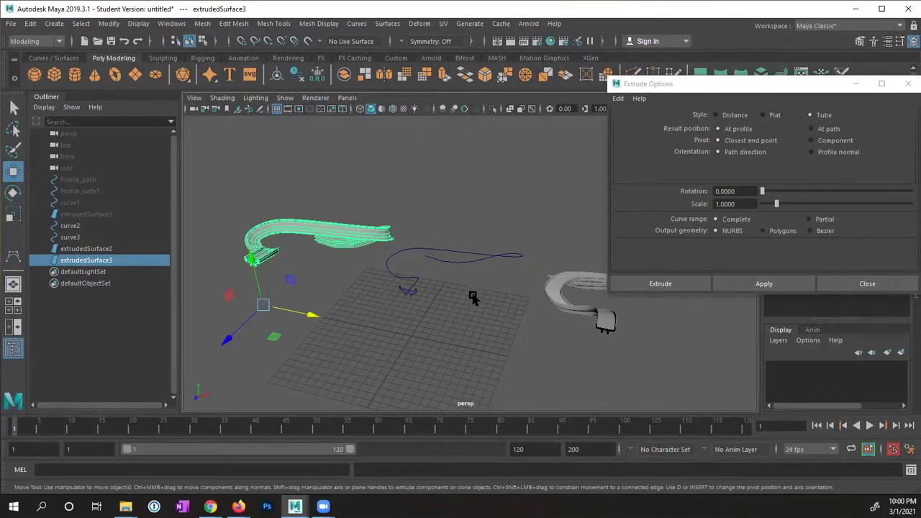
{"action": "left_click_drag", "start_coordinate": [473, 297], "coordinate": [435, 308], "text": "alt"}
{"action": "scroll", "coordinate": [338, 319], "scroll_direction": "up", "scroll_amount": 4}
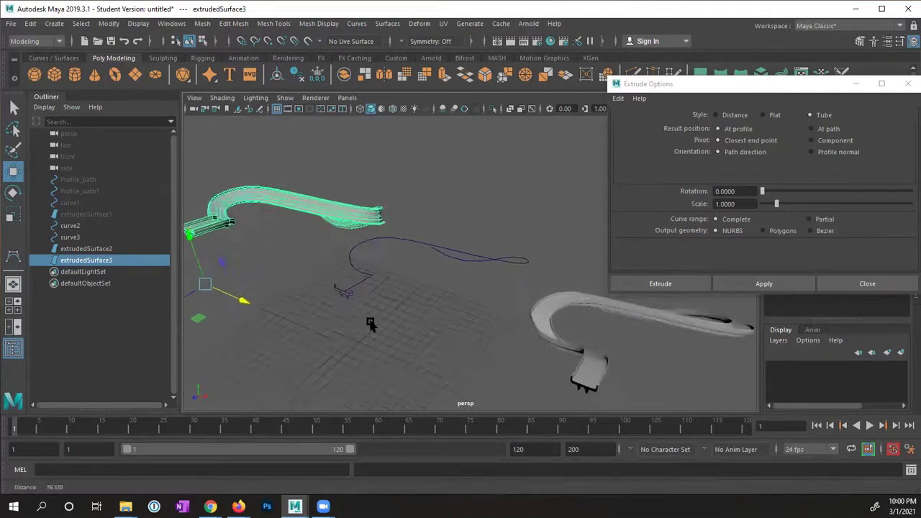
Select curve2 and curve3 and set the extrude output geometry to Polygons.
{"action": "left_click", "coordinate": [306, 302]}
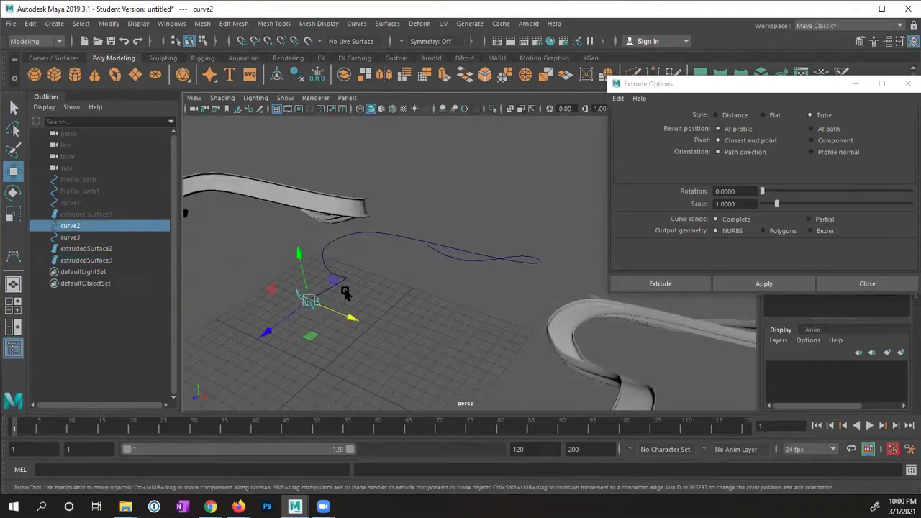
{"action": "left_click", "coordinate": [327, 248], "text": "shift"}
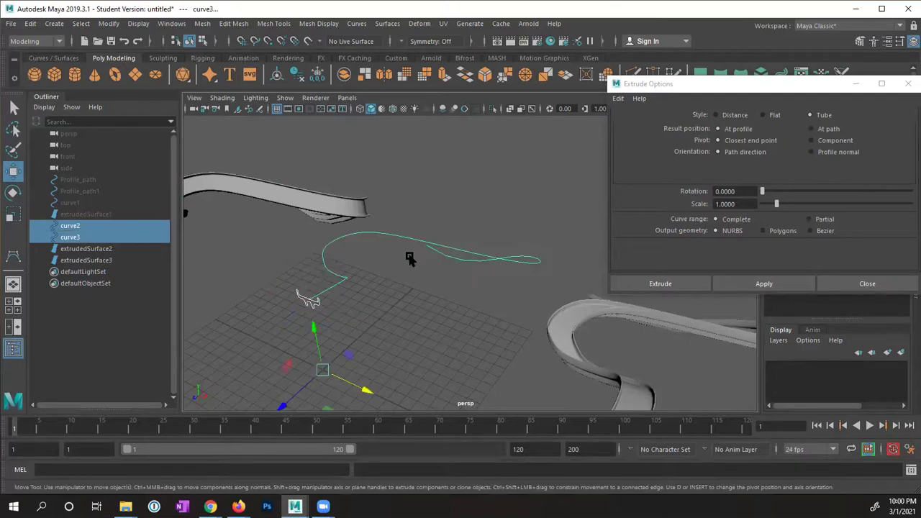
{"action": "left_click", "coordinate": [783, 231]}
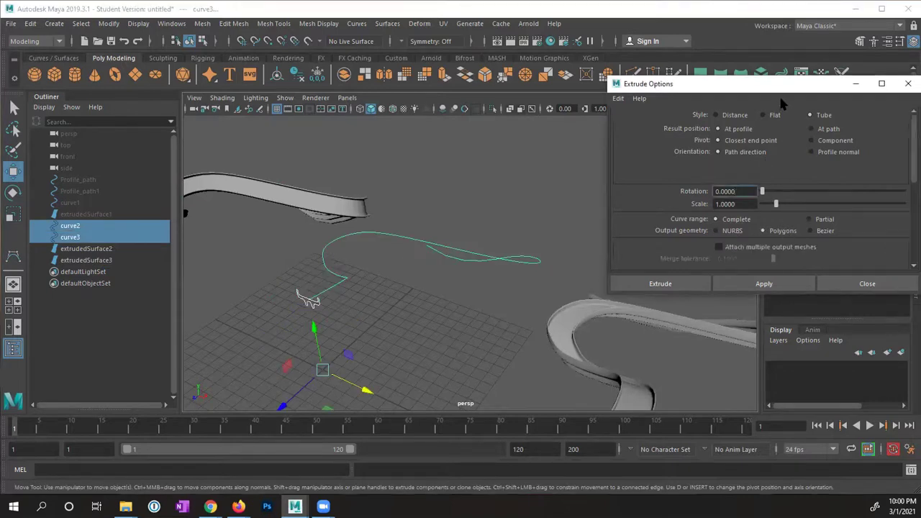
{"action": "left_click_drag", "start_coordinate": [777, 87], "coordinate": [753, 82]}
{"action": "scroll", "coordinate": [791, 176], "scroll_direction": "down", "scroll_amount": 2}
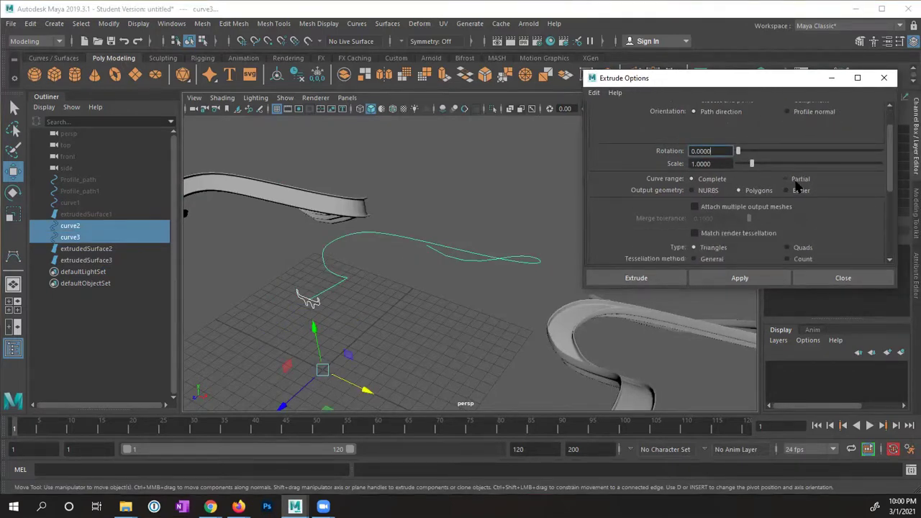
{"action": "scroll", "coordinate": [803, 189], "scroll_direction": "down", "scroll_amount": 1}
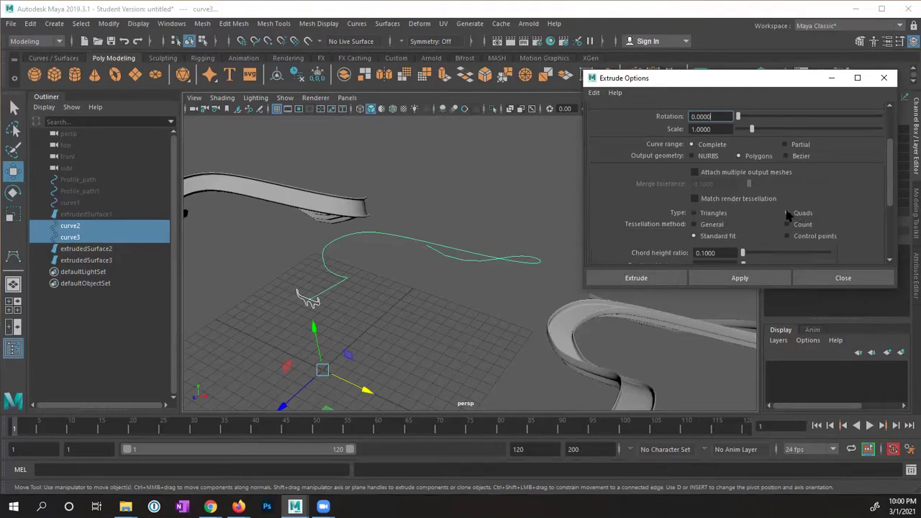
{"action": "scroll", "coordinate": [785, 213], "scroll_direction": "down", "scroll_amount": 2}
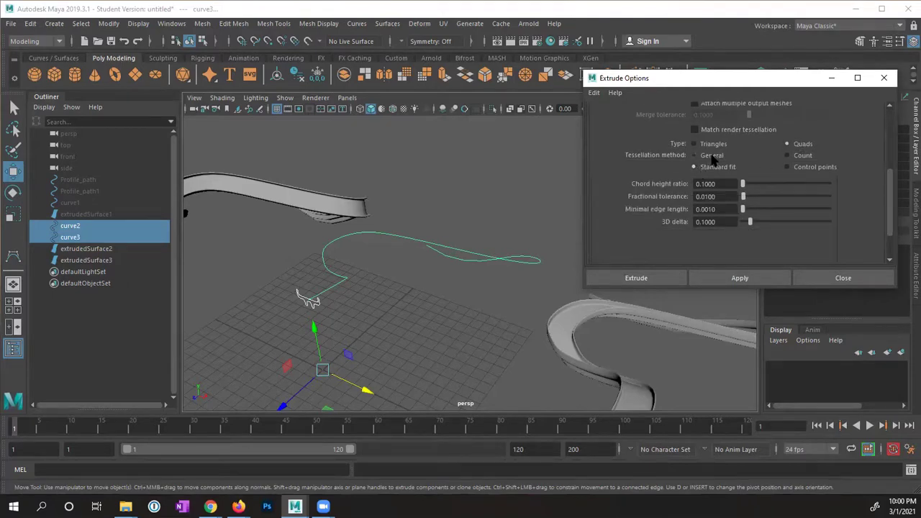
Use General tessellation, Per span # of iso params, Number U 3 and V 6, then apply.
{"action": "left_click", "coordinate": [795, 167]}
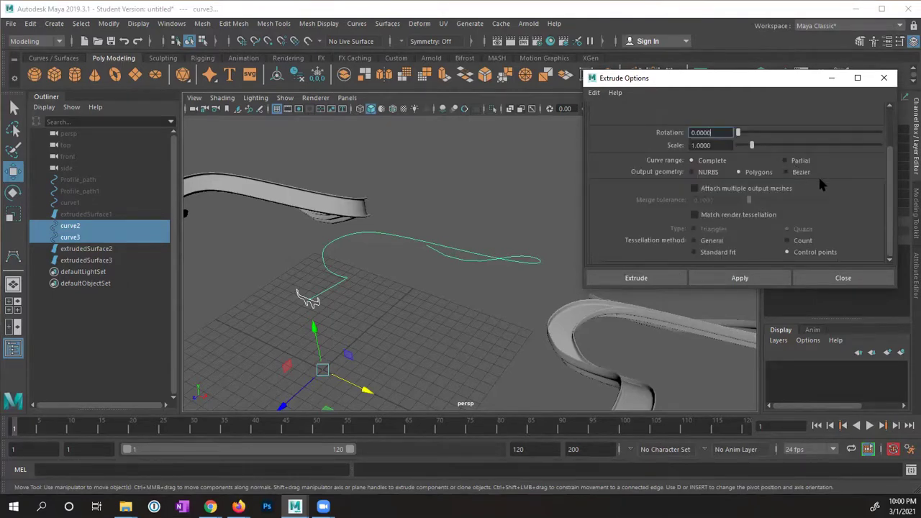
{"action": "left_click", "coordinate": [716, 242]}
{"action": "scroll", "coordinate": [791, 232], "scroll_direction": "down", "scroll_amount": 3}
{"action": "left_click", "coordinate": [775, 173]}
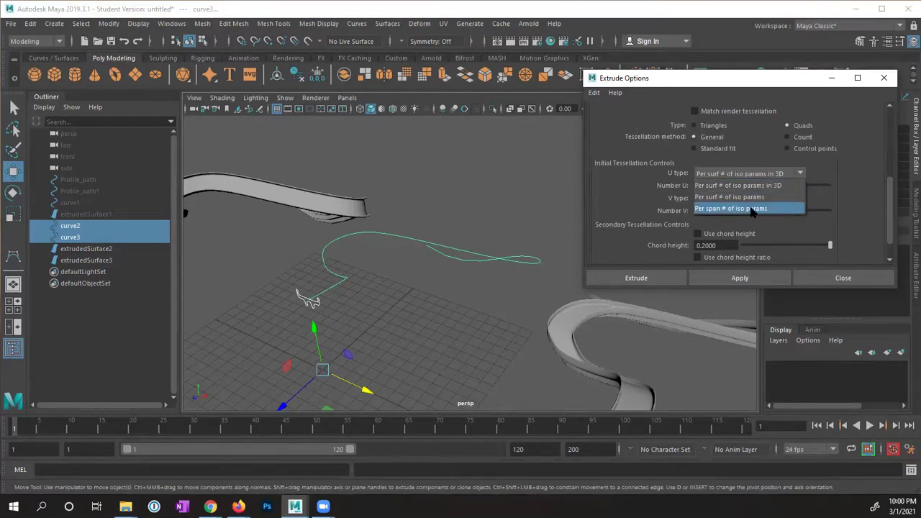
{"action": "left_click", "coordinate": [752, 209]}
{"action": "left_click", "coordinate": [752, 200]}
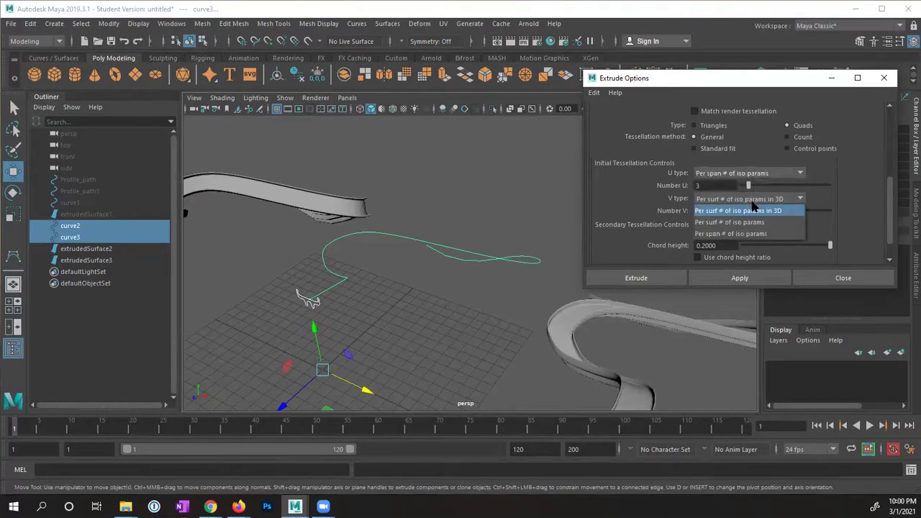
{"action": "left_click", "coordinate": [760, 231]}
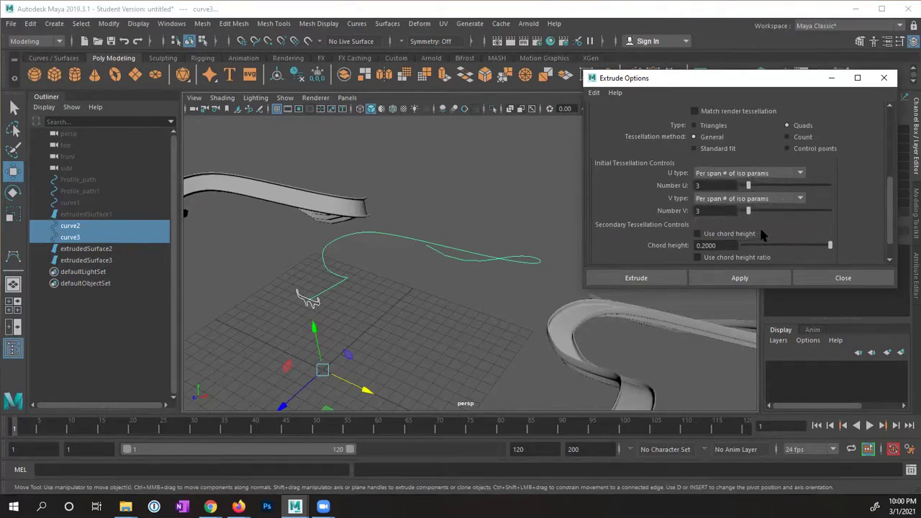
{"action": "left_click", "coordinate": [725, 185]}
{"action": "left_click", "coordinate": [714, 210]}
{"action": "left_click", "coordinate": [738, 277]}
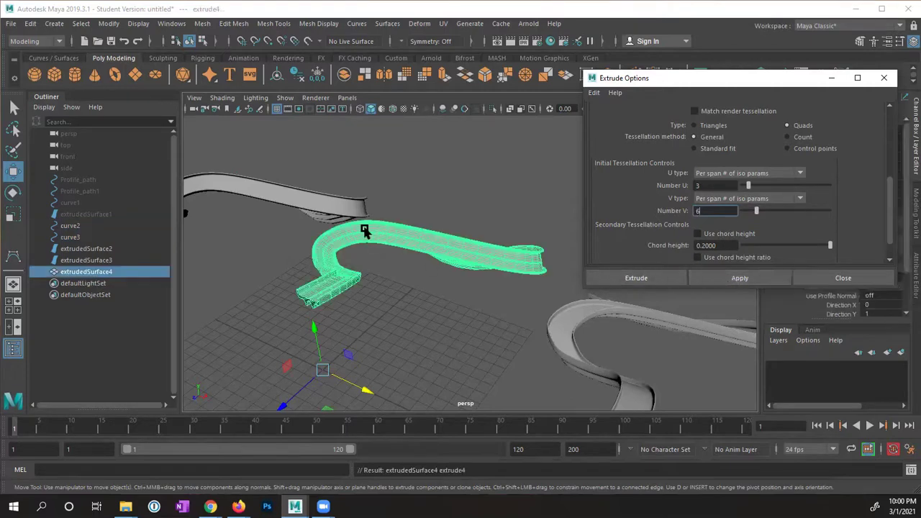
Compare extrudedSurface4 with extrudedSurface3, reselect extrudedSurface4, and close Extrude Options.
{"action": "scroll", "coordinate": [349, 252], "scroll_direction": "up", "scroll_amount": 5}
{"action": "left_click_drag", "start_coordinate": [405, 261], "coordinate": [376, 209], "text": "alt"}
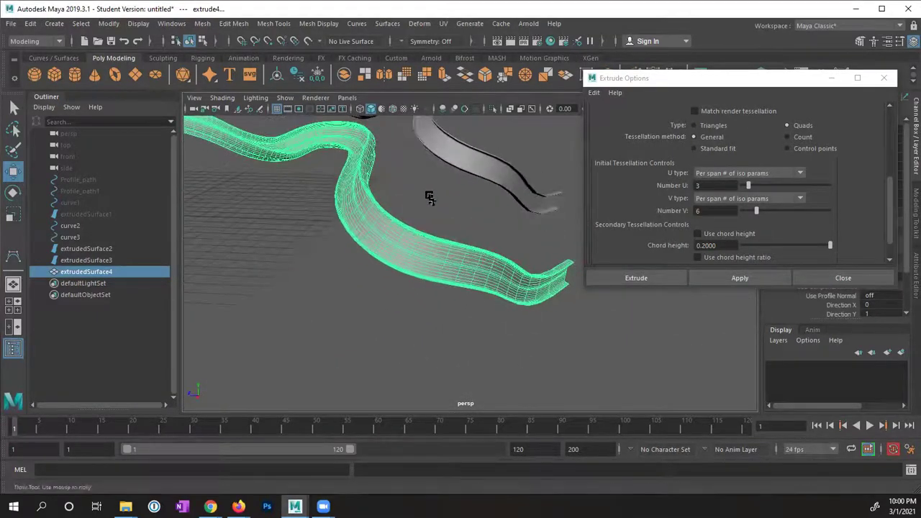
{"action": "left_click_drag", "start_coordinate": [429, 198], "coordinate": [303, 229], "text": "alt"}
{"action": "left_click", "coordinate": [279, 227]}
{"action": "left_click", "coordinate": [238, 225]}
{"action": "left_click", "coordinate": [415, 255]}
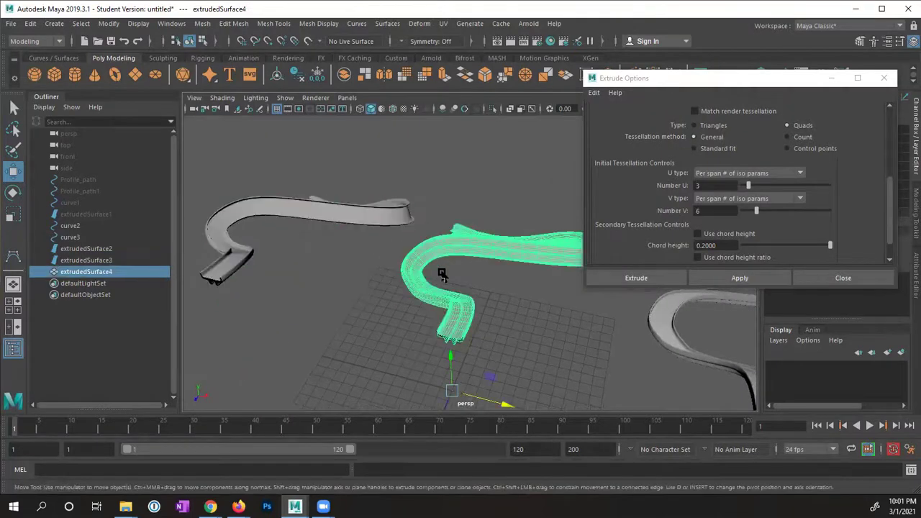
{"action": "mouse_move", "coordinate": [430, 268]}
{"action": "left_mouse_down", "text": "alt"}
{"action": "mouse_move", "coordinate": [441, 274]}
{"action": "mouse_move", "coordinate": [432, 268]}
{"action": "left_mouse_up", "text": "alt"}
{"action": "right_click_drag", "start_coordinate": [433, 267], "coordinate": [487, 255], "text": "alt"}
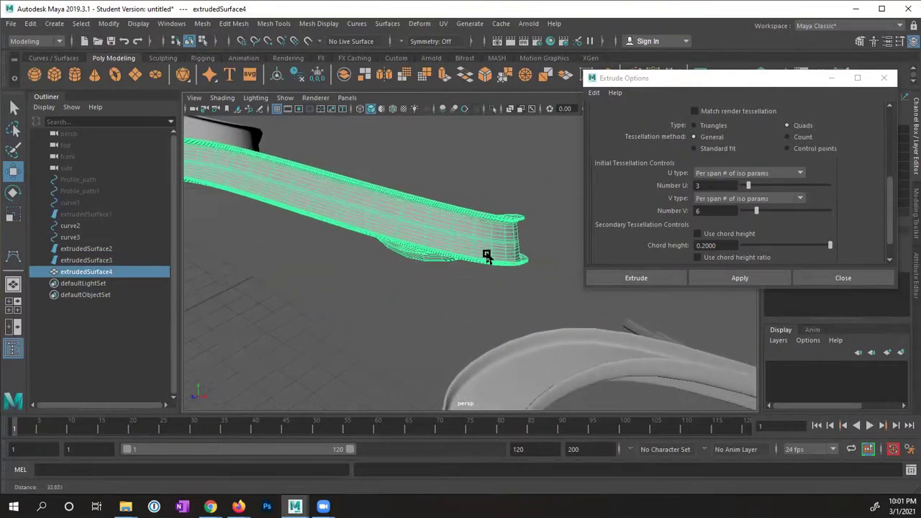
{"action": "left_click", "coordinate": [846, 278]}
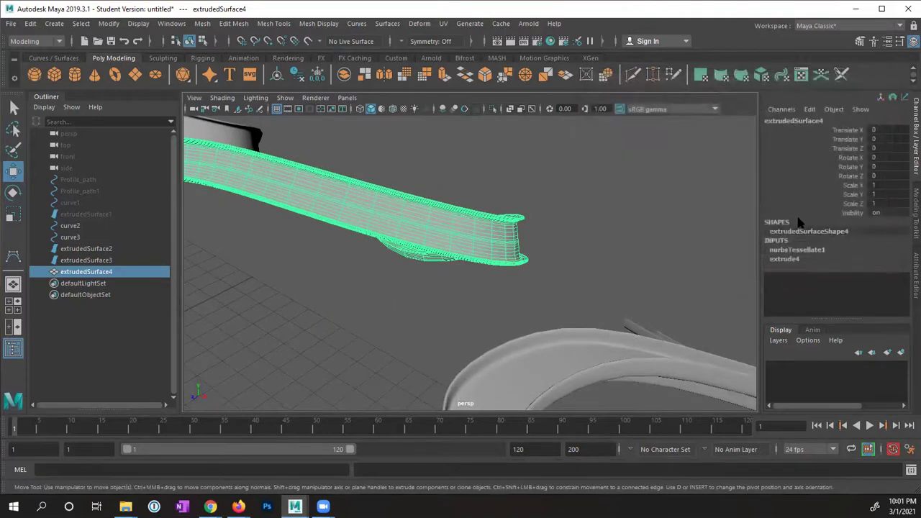
Show extrude4's attributes in the Channel Box and keep its type as Tube.
{"action": "left_click", "coordinate": [785, 259]}
{"action": "left_click", "coordinate": [899, 268]}
{"action": "left_click", "coordinate": [900, 268]}
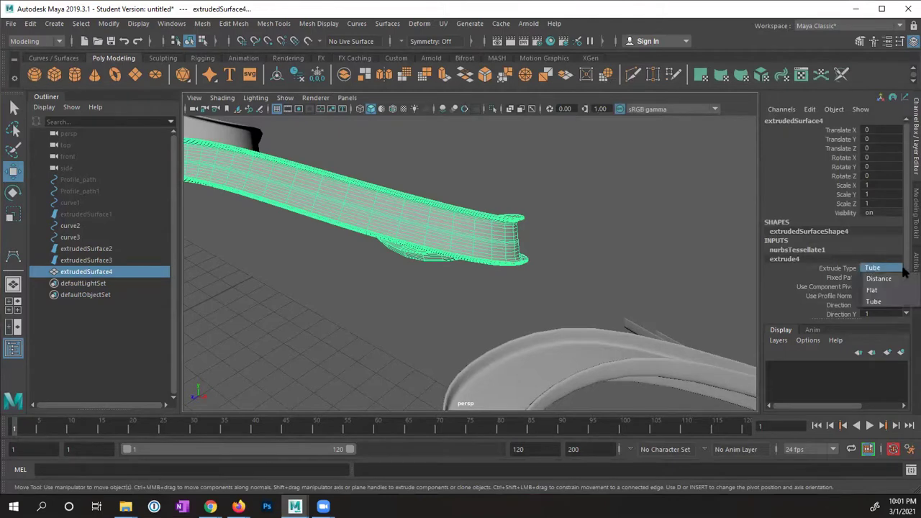
{"action": "left_click", "coordinate": [900, 268]}
{"action": "left_click_drag", "start_coordinate": [908, 265], "coordinate": [909, 312]}
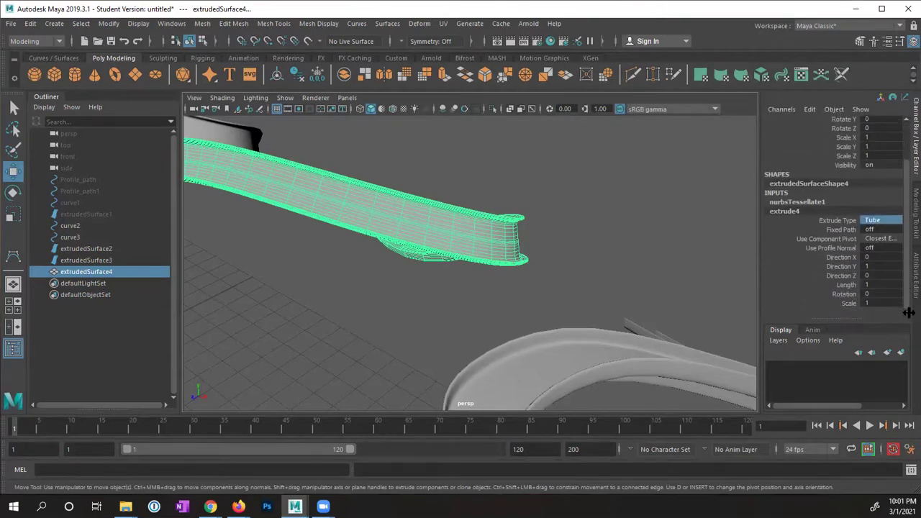
Lower nurbsTessellate1's U Number from 3 to 2, keeping V Number at 6.
{"action": "left_click", "coordinate": [808, 203]}
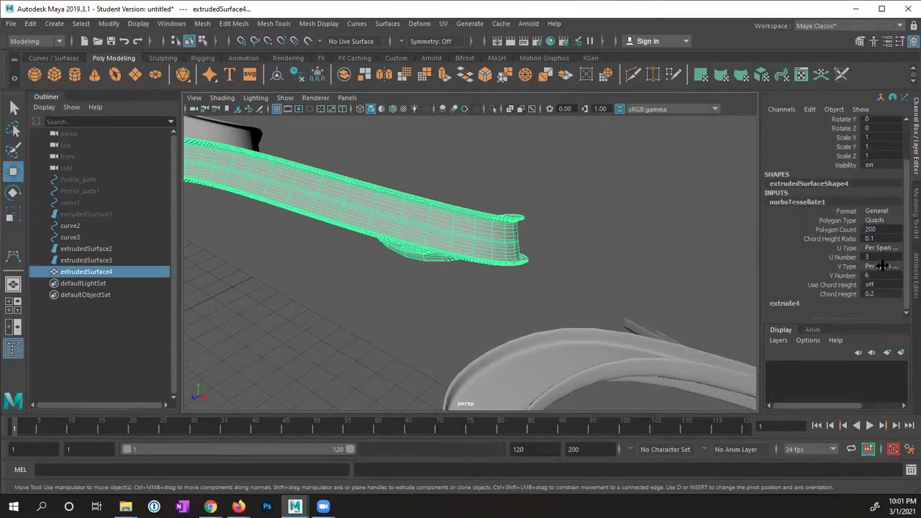
{"action": "left_click", "coordinate": [772, 257]}
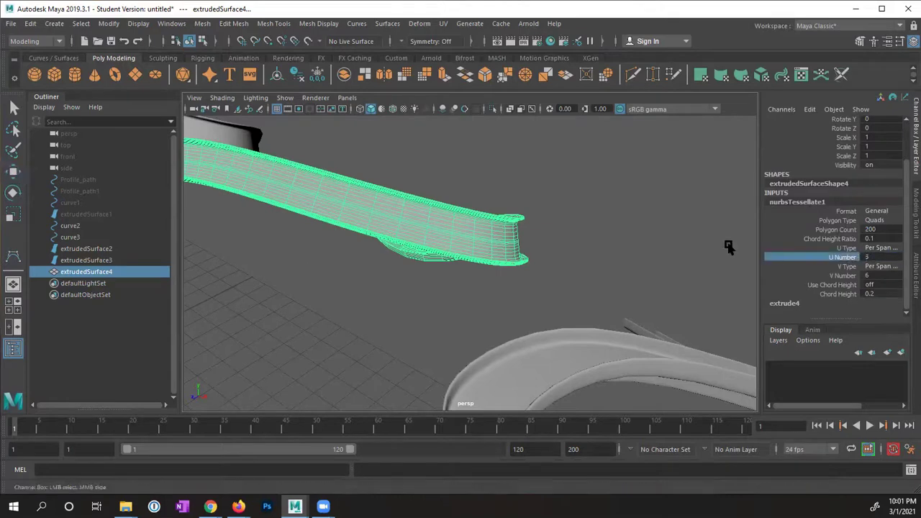
{"action": "middle_click_drag", "start_coordinate": [721, 246], "coordinate": [672, 261]}
{"action": "left_click", "coordinate": [848, 277]}
{"action": "left_click_drag", "start_coordinate": [580, 273], "coordinate": [389, 291], "text": "alt"}
{"action": "middle_click_drag", "start_coordinate": [595, 292], "coordinate": [624, 288]}
{"action": "left_click_drag", "start_coordinate": [499, 328], "coordinate": [547, 251], "text": "alt"}
Select extrudedSurface3, then extrudedSurface4, and tumble the view to compare them.
{"action": "left_click", "coordinate": [465, 278]}
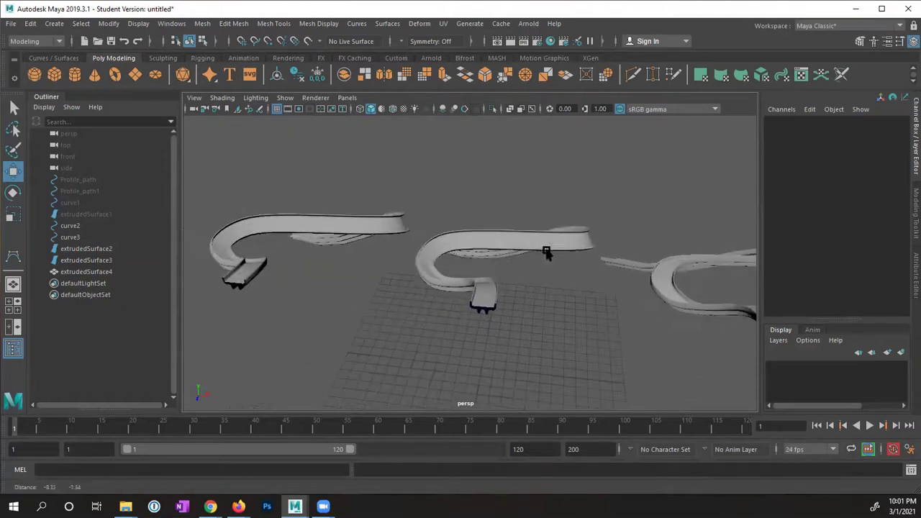
{"action": "left_click", "coordinate": [395, 228]}
{"action": "left_click", "coordinate": [433, 252]}
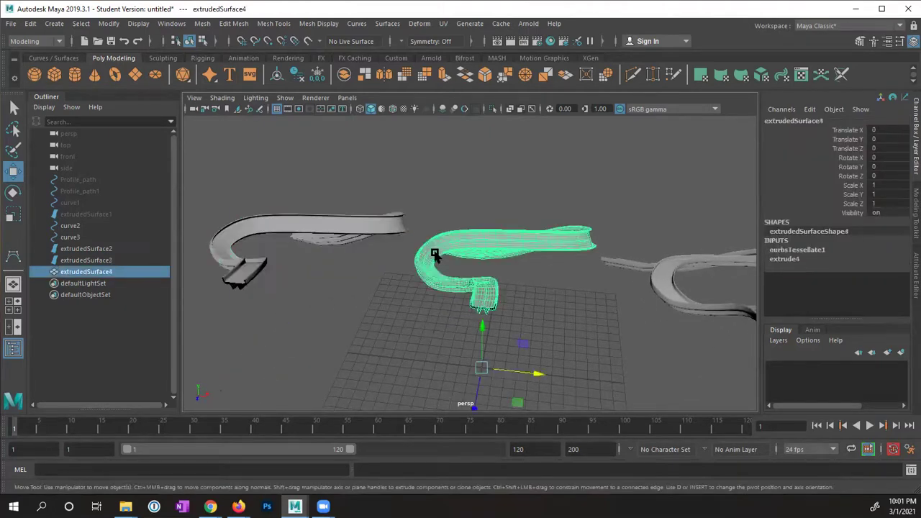
{"action": "left_click_drag", "start_coordinate": [501, 303], "coordinate": [432, 299], "text": "alt"}
Save the scene as Maya ASCII under the author's name plus 'Assignment4_Extrude', accepting the Student notice.
{"action": "left_click", "coordinate": [10, 23]}
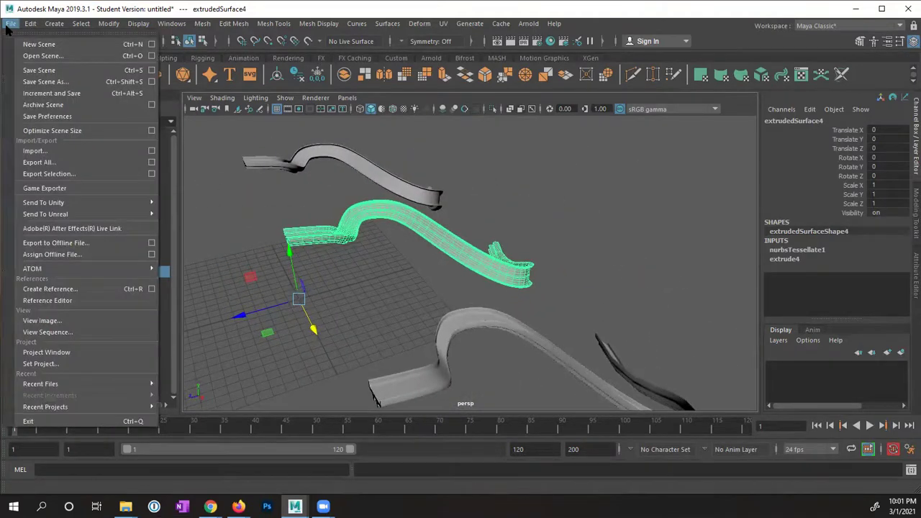
{"action": "left_click", "coordinate": [47, 69]}
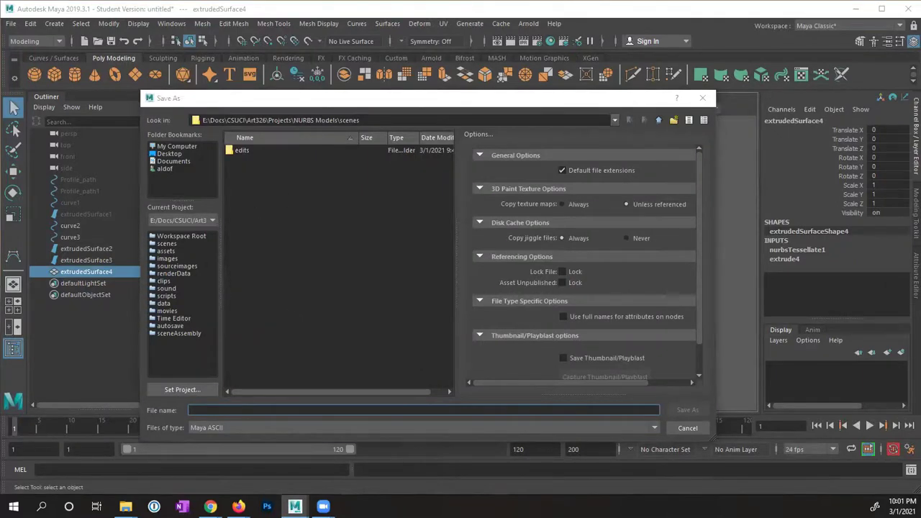
{"action": "left_click", "coordinate": [240, 410]}
{"action": "type", "text": "Figueroa"}
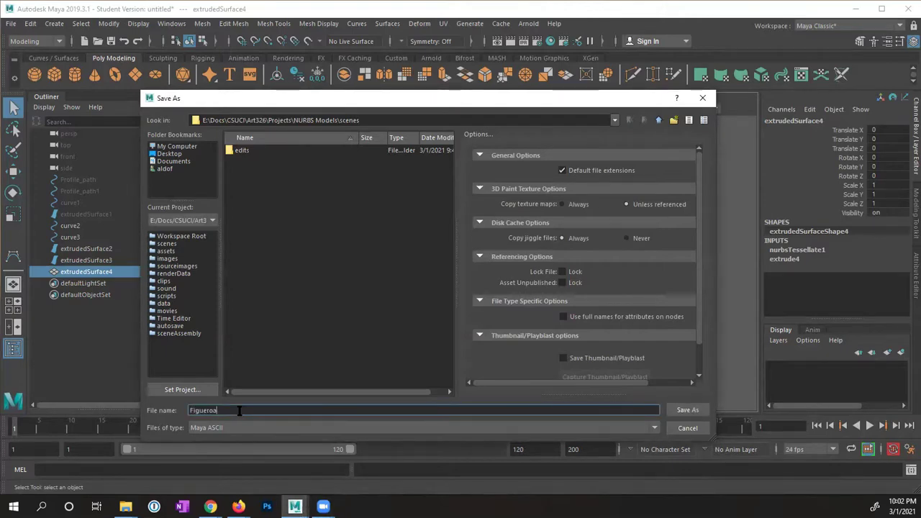
{"action": "type", "text": "_Aldo_Assign"}
{"action": "key", "text": "BackSpace"}
{"action": "type", "text": "ment4_Extrude"}
{"action": "left_click", "coordinate": [689, 409]}
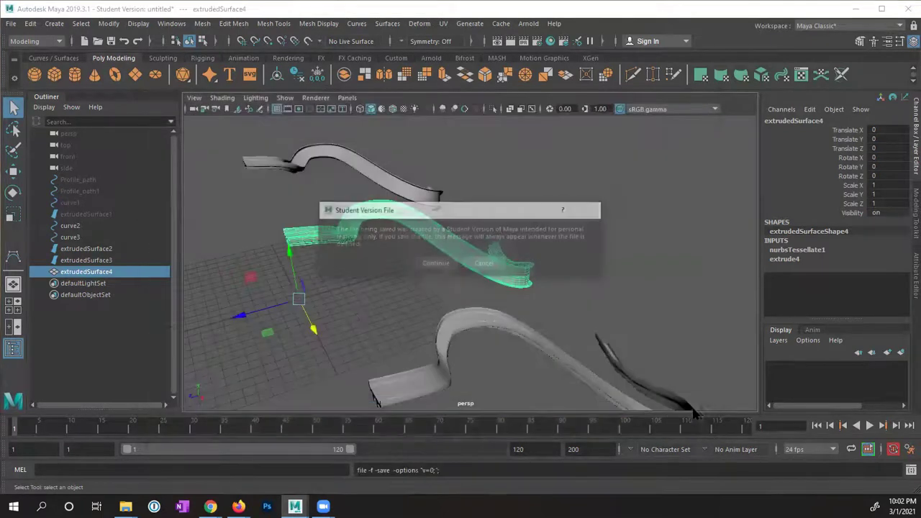
{"action": "left_click", "coordinate": [445, 264]}
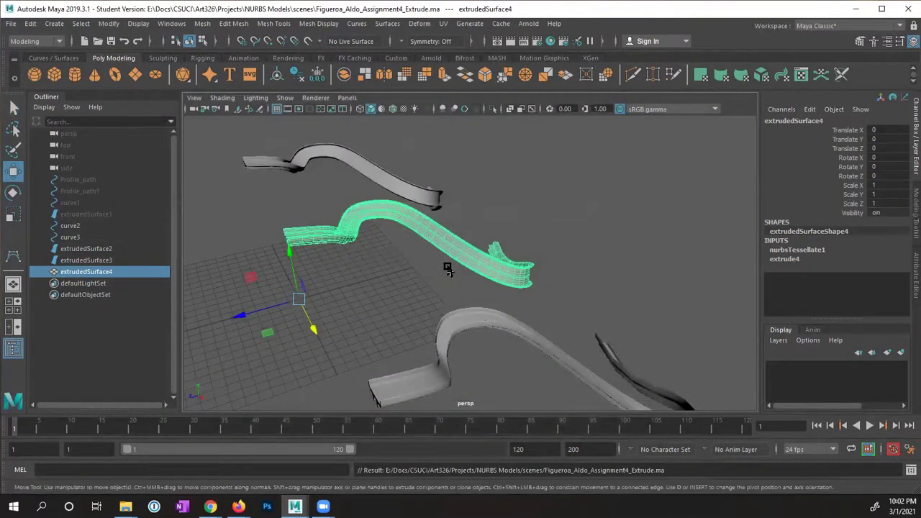